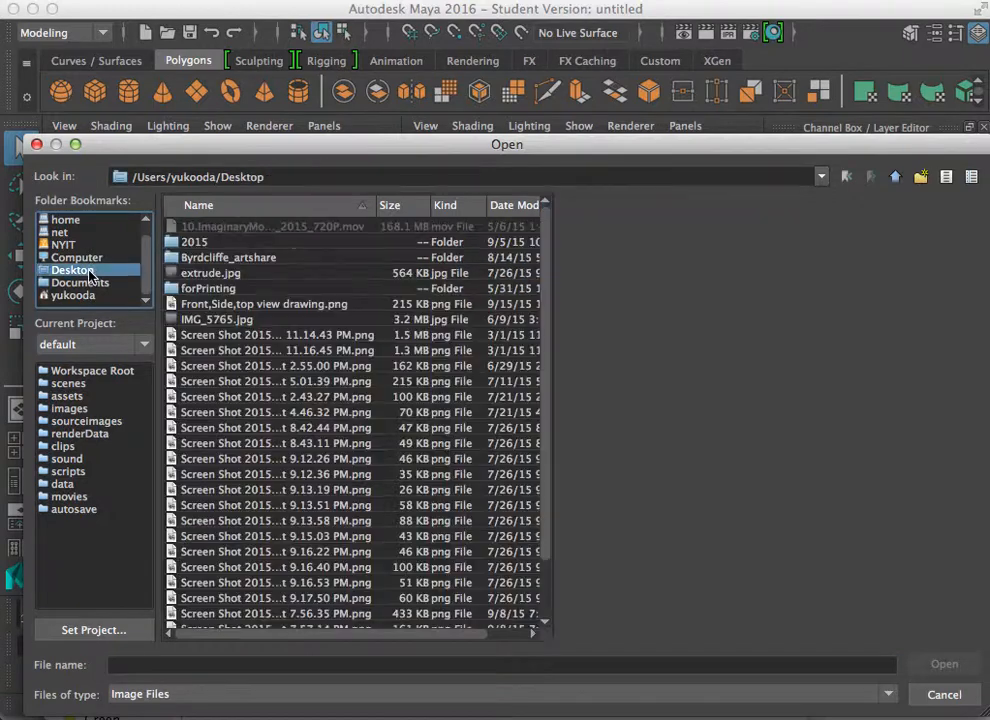
Step: Import the front-view reference image Screen Shot 2015-09-15 at 3.41.42 PM.png from the Desktop as an image plane
click(258, 351)
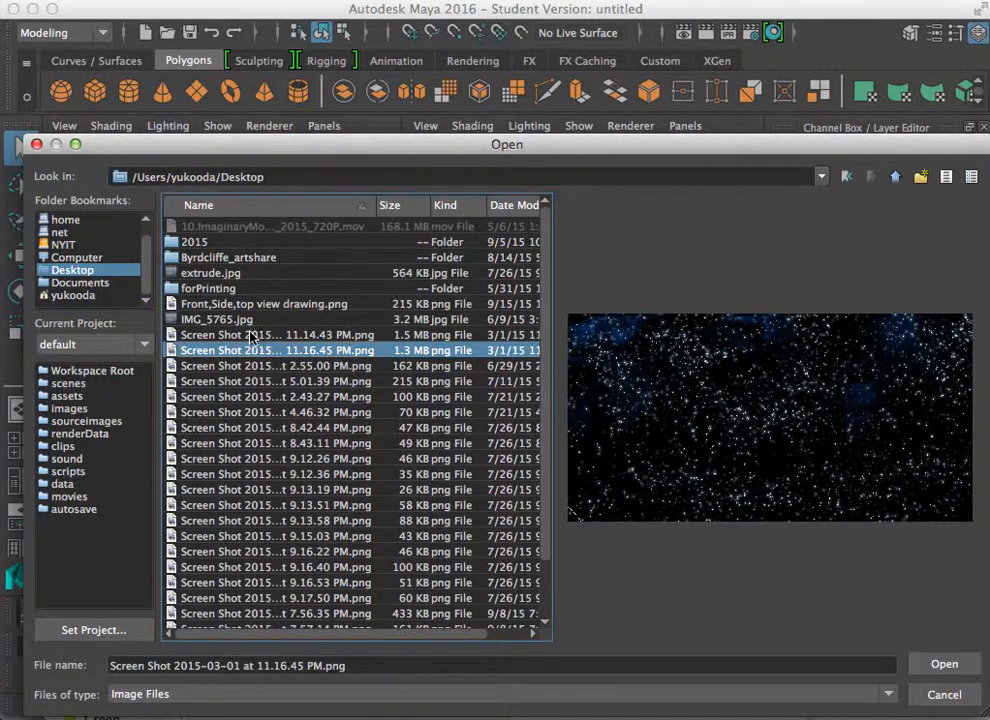
click(500, 205)
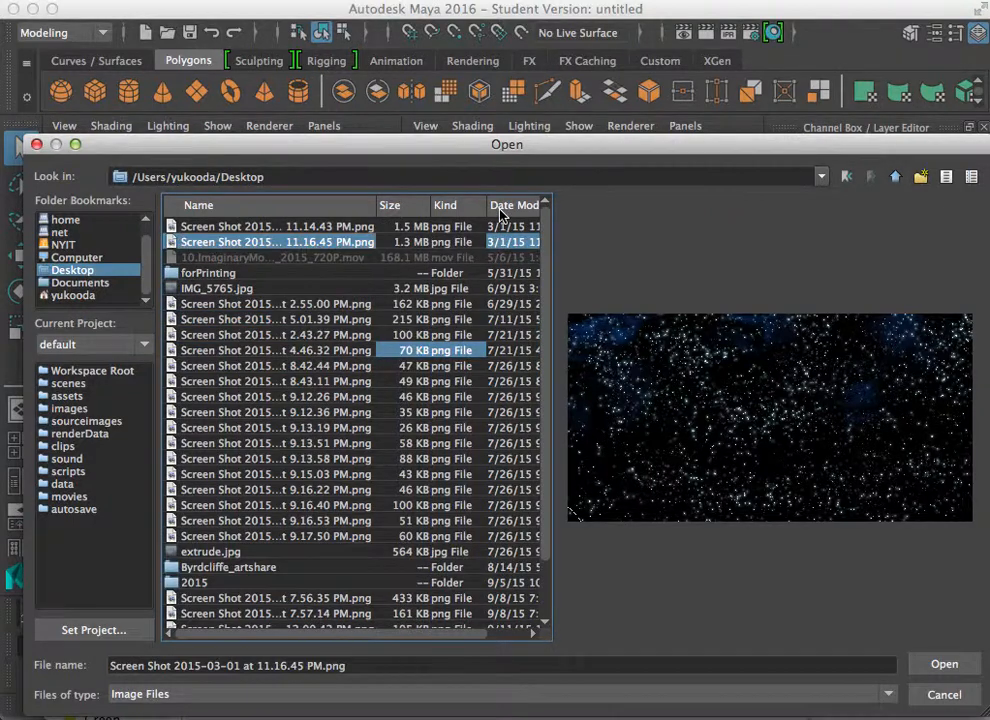
click(254, 225)
click(252, 243)
scroll(503, 300, down, 3)
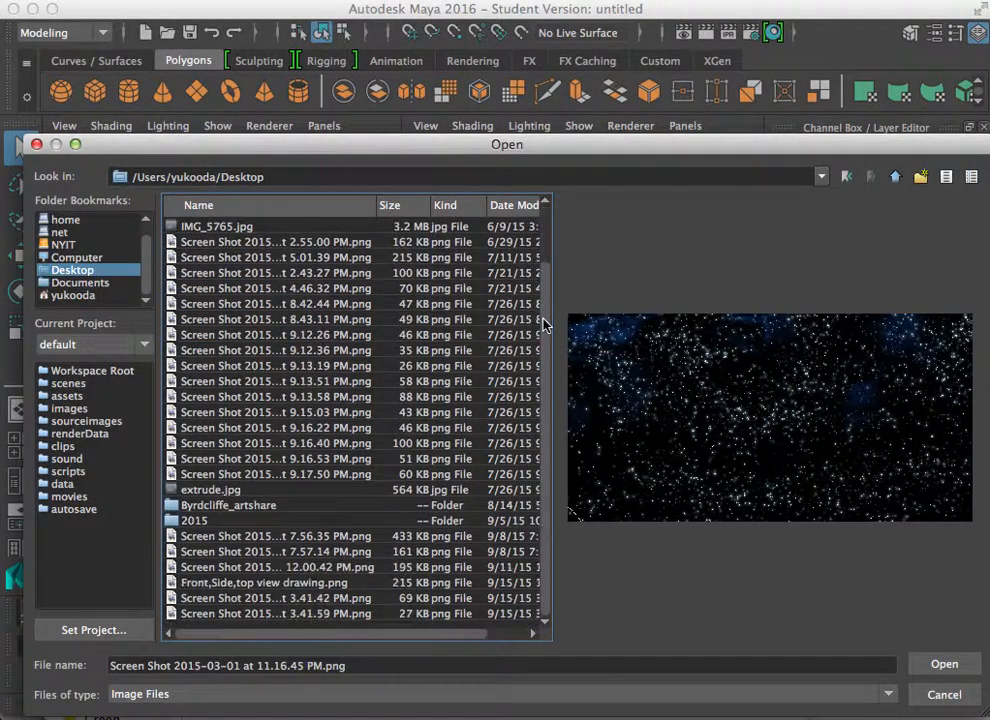
click(258, 613)
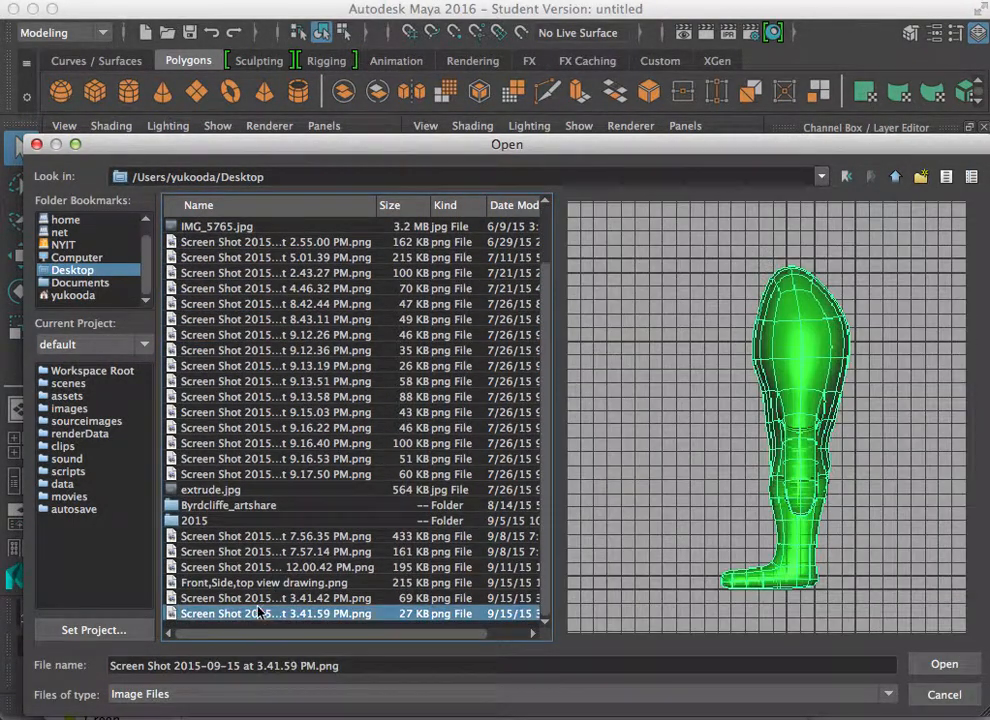
click(254, 598)
click(944, 664)
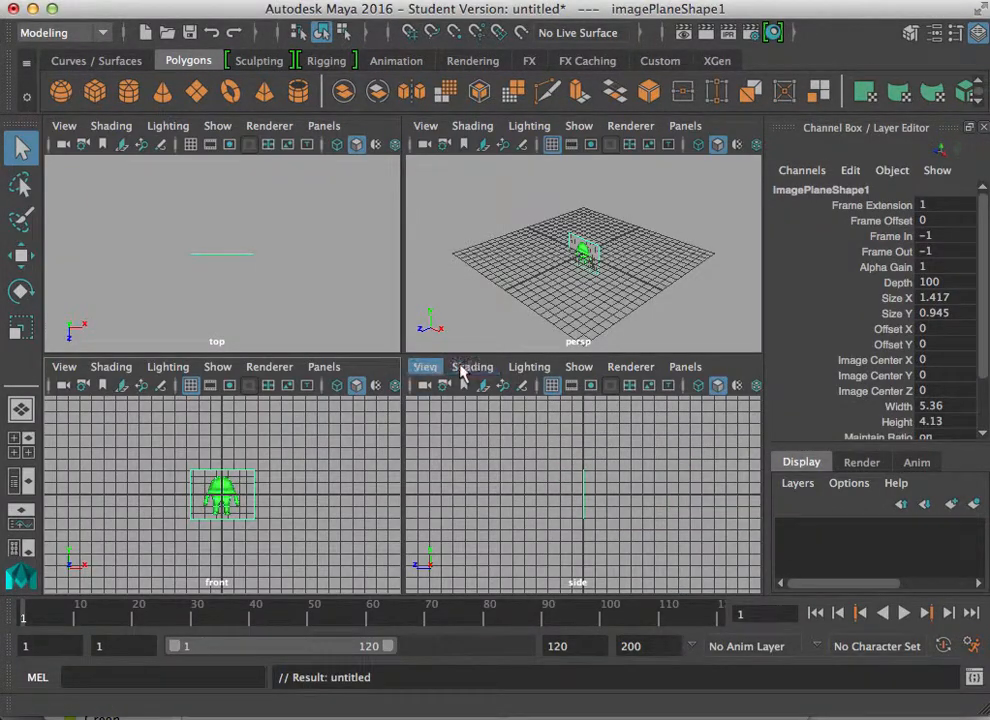
Step: Import Screen Shot 2015-09-15 at 3.41.59 PM.png from the Desktop as the side view's image plane
click(425, 367)
mouse_move(483, 695)
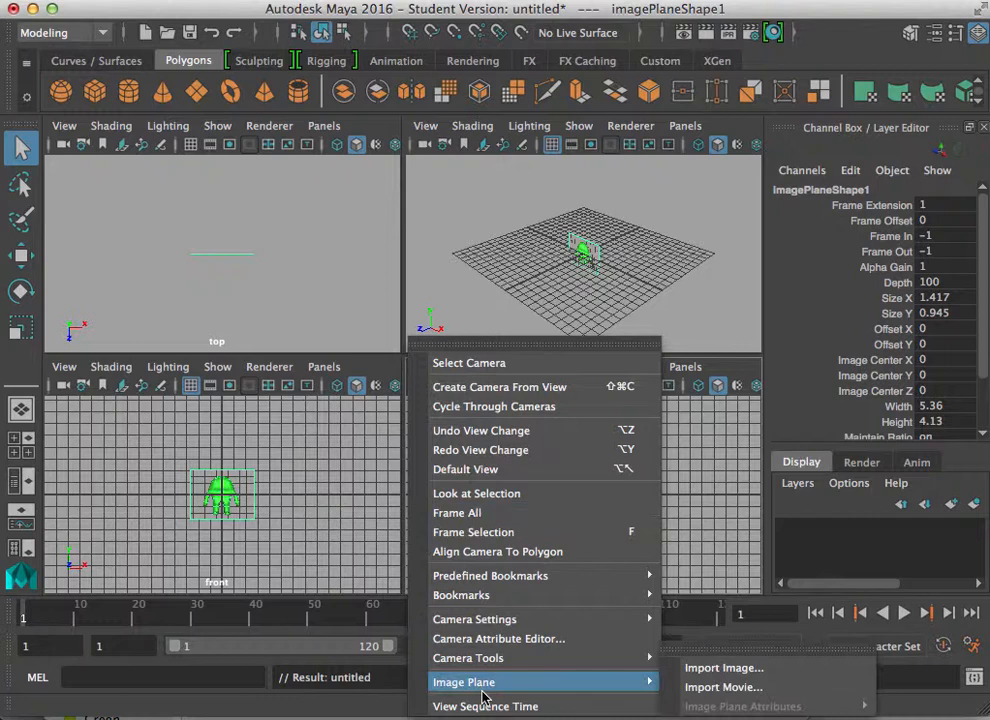
click(781, 675)
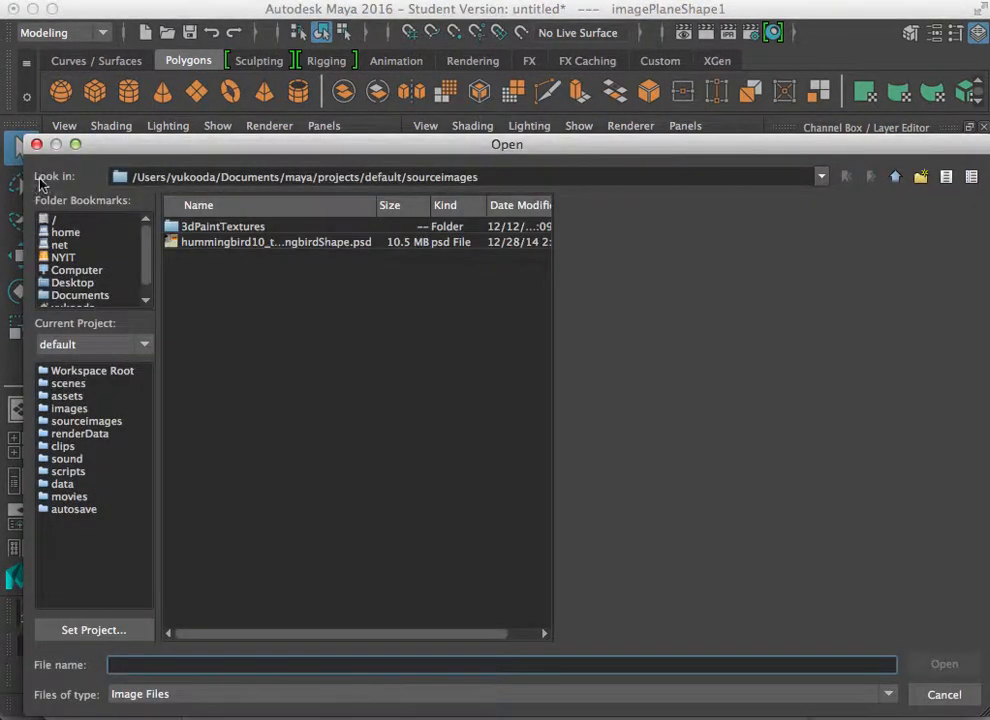
click(70, 284)
scroll(380, 503, down, 2)
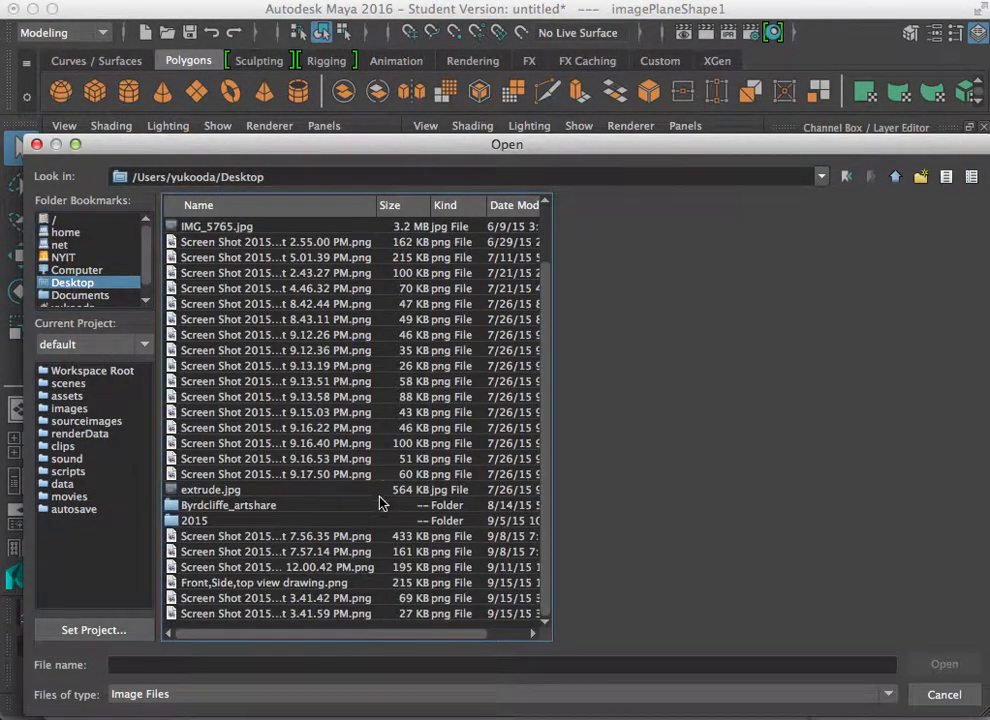
scroll(466, 400, up, 2)
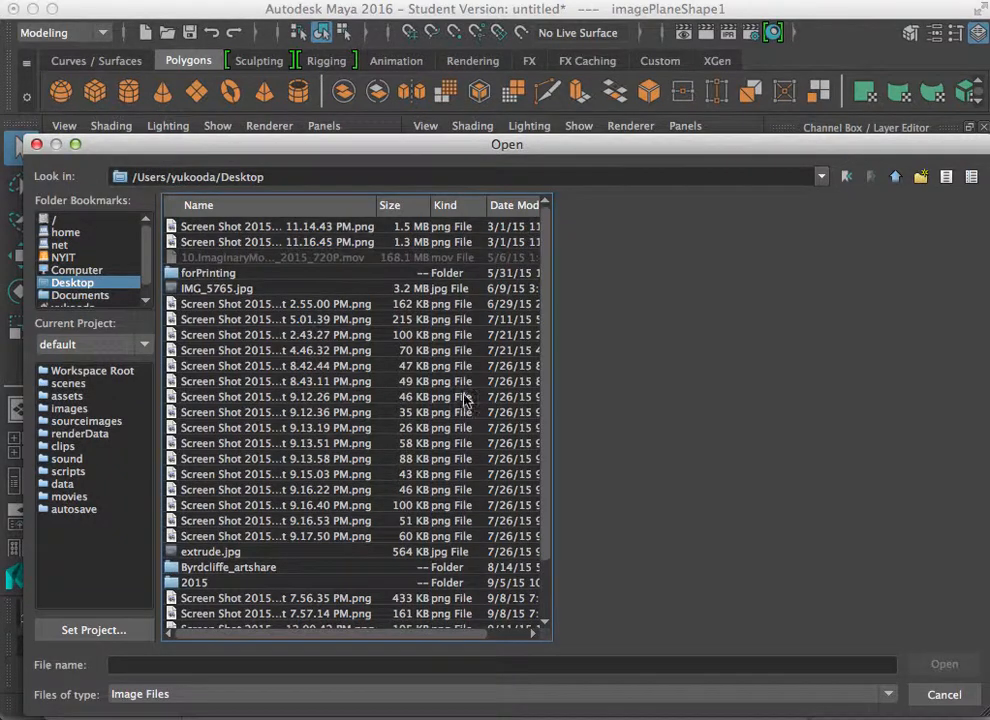
click(506, 205)
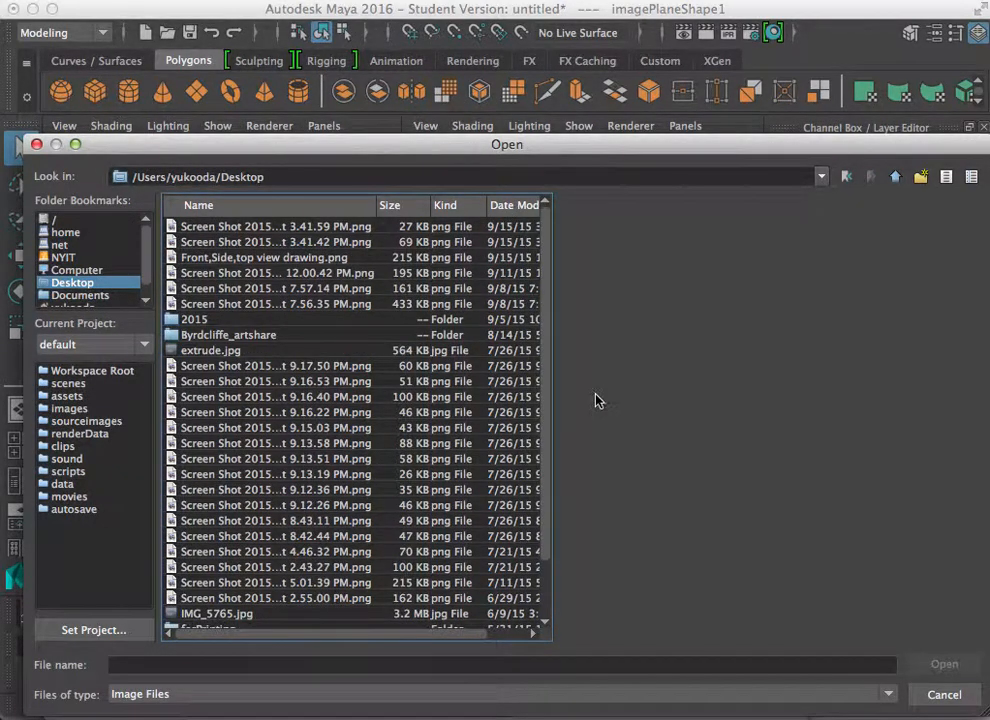
scroll(548, 385, down, 2)
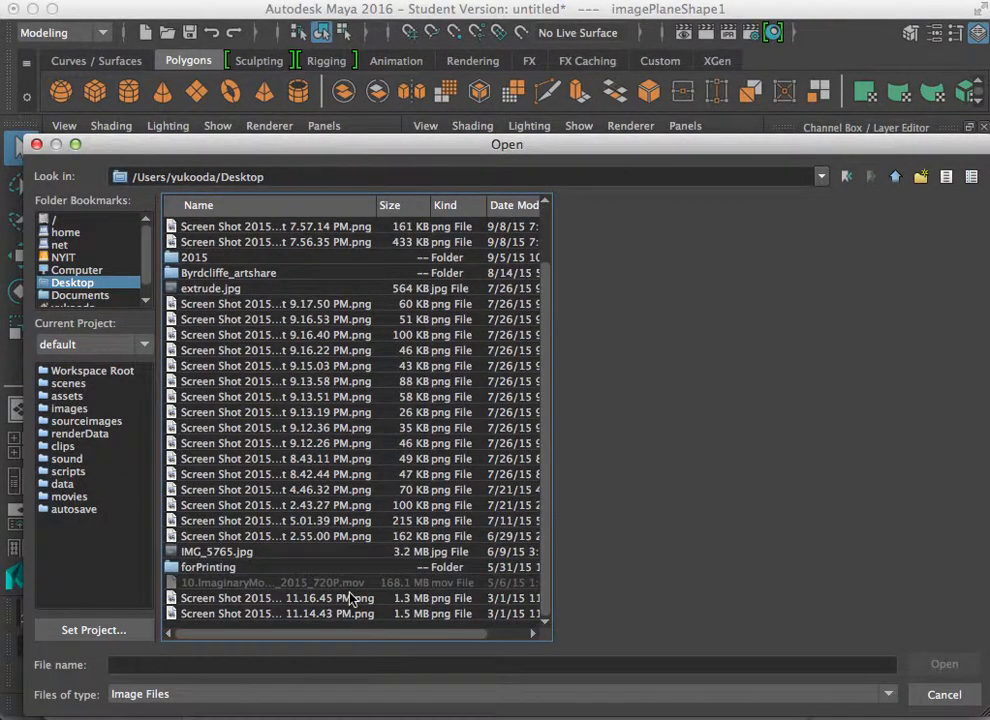
click(234, 600)
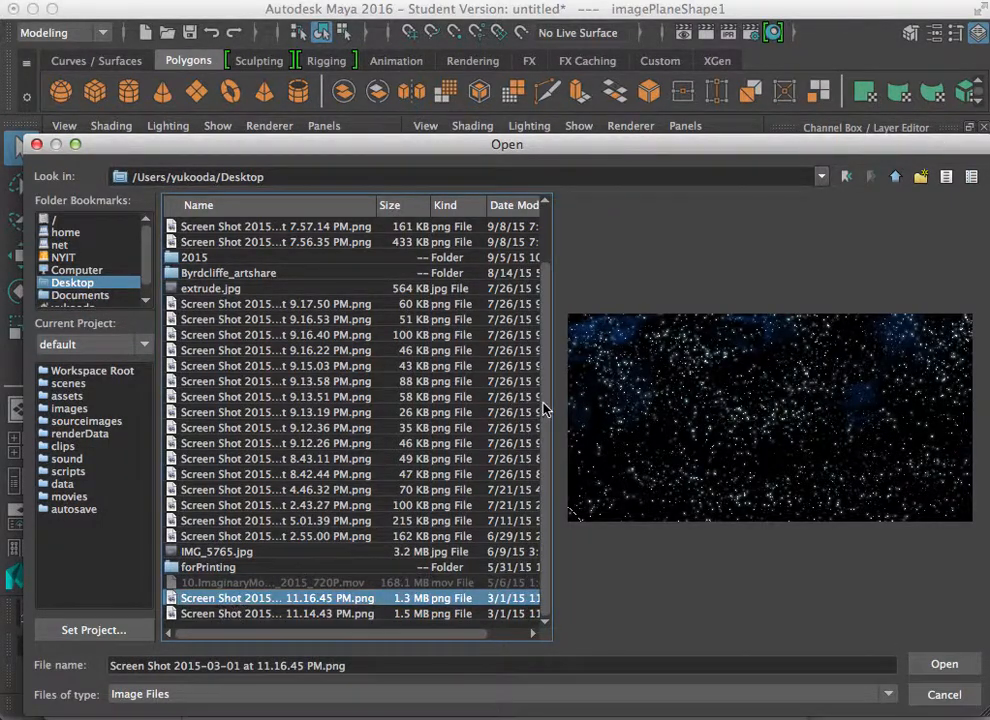
scroll(545, 408, up, 2)
click(210, 226)
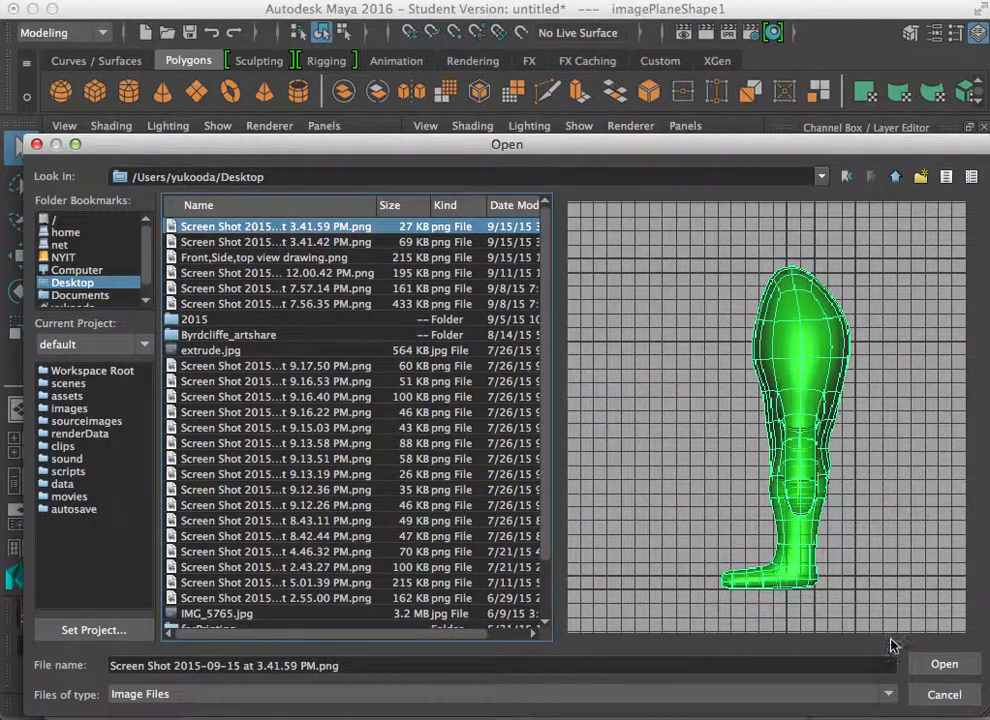
click(955, 664)
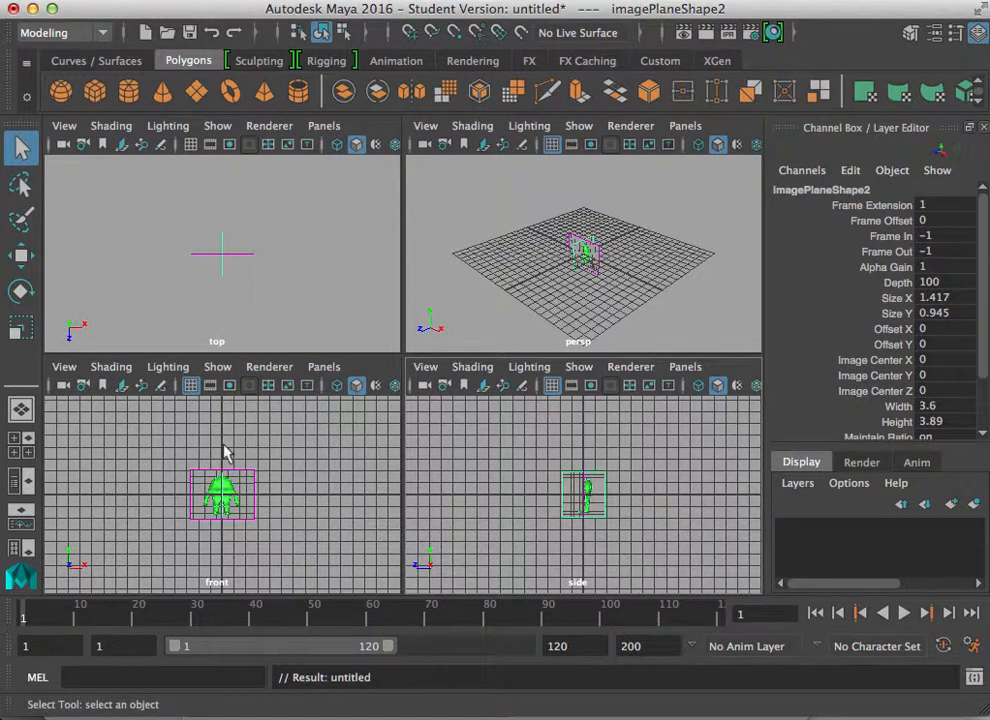
Step: Select the side image plane and scale it uniformly to about 6.356
click(590, 252)
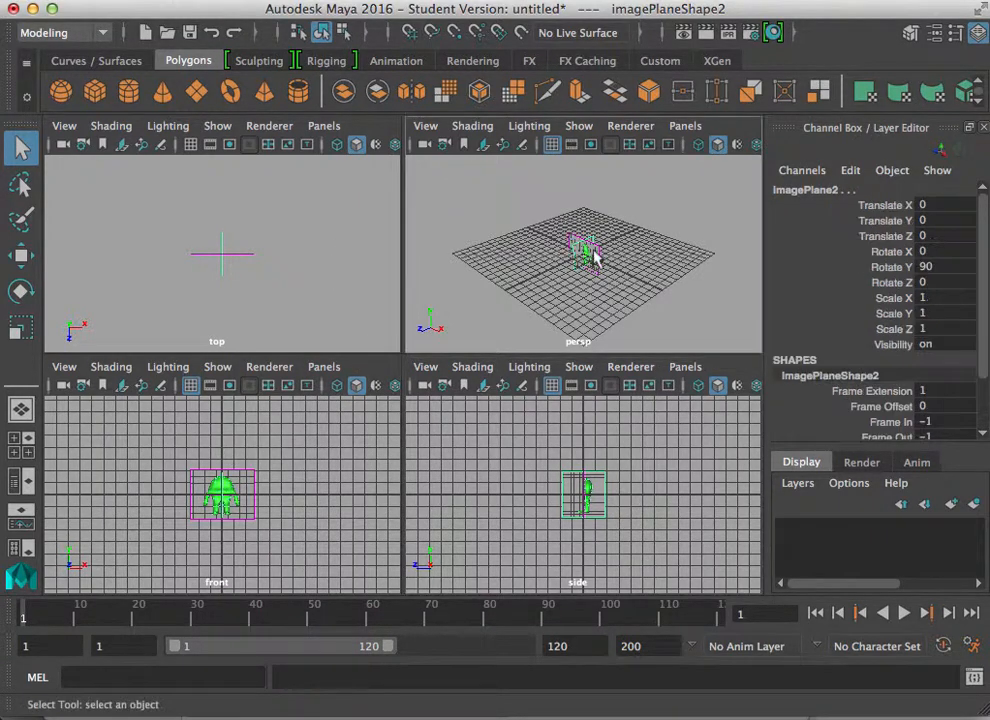
key(r)
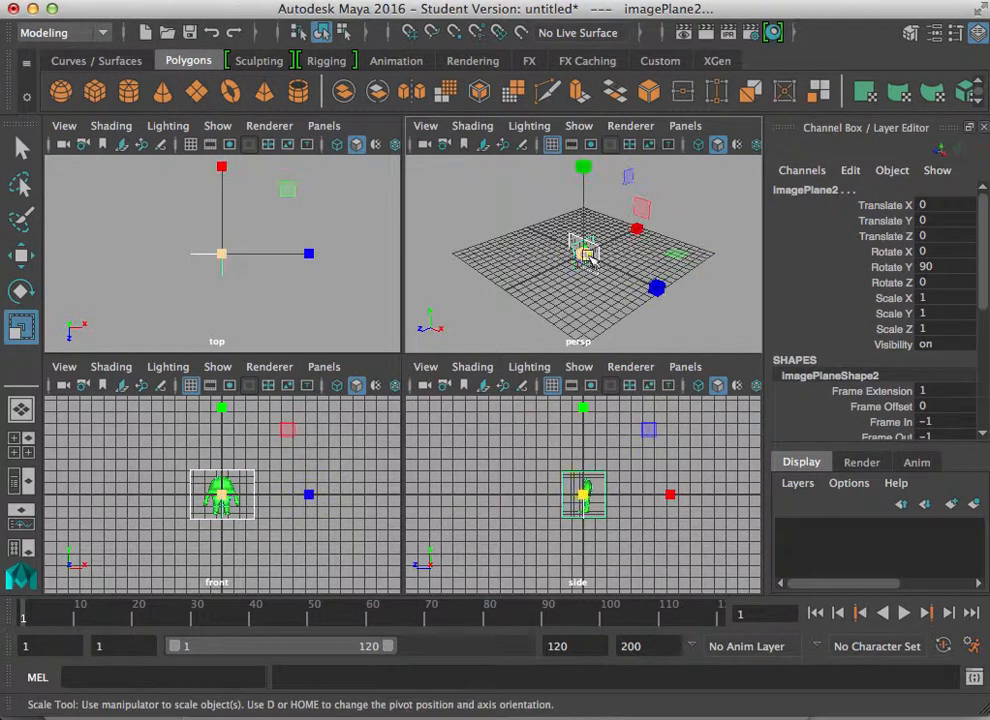
drag(588, 258, 693, 276)
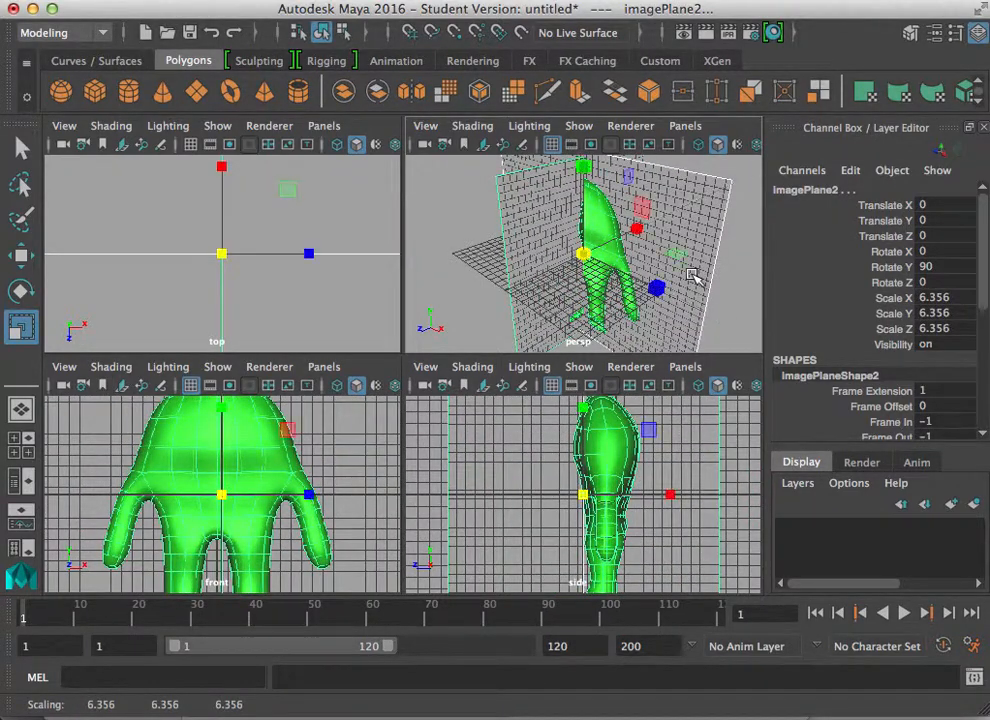
Step: Select the front image plane and scale it along Z to about 5.478
key(space)
alt+drag(386, 475, 119, 413)
scroll(400, 435, down, 5)
scroll(300, 446, up, 5)
alt+drag(328, 459, 328, 484)
scroll(482, 415, down, 3)
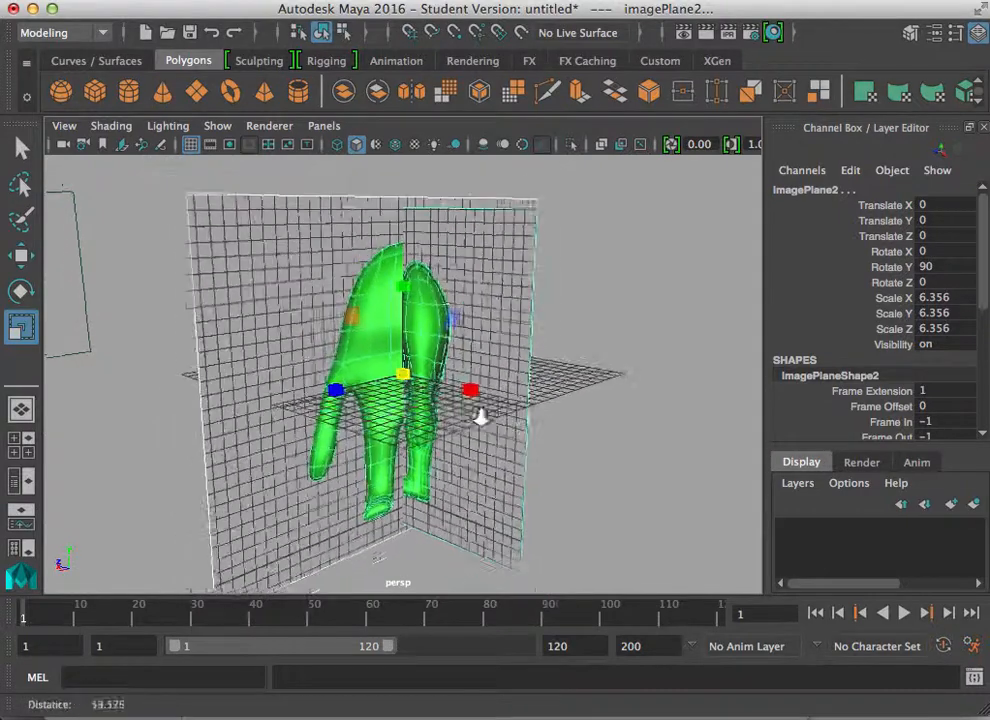
click(526, 219)
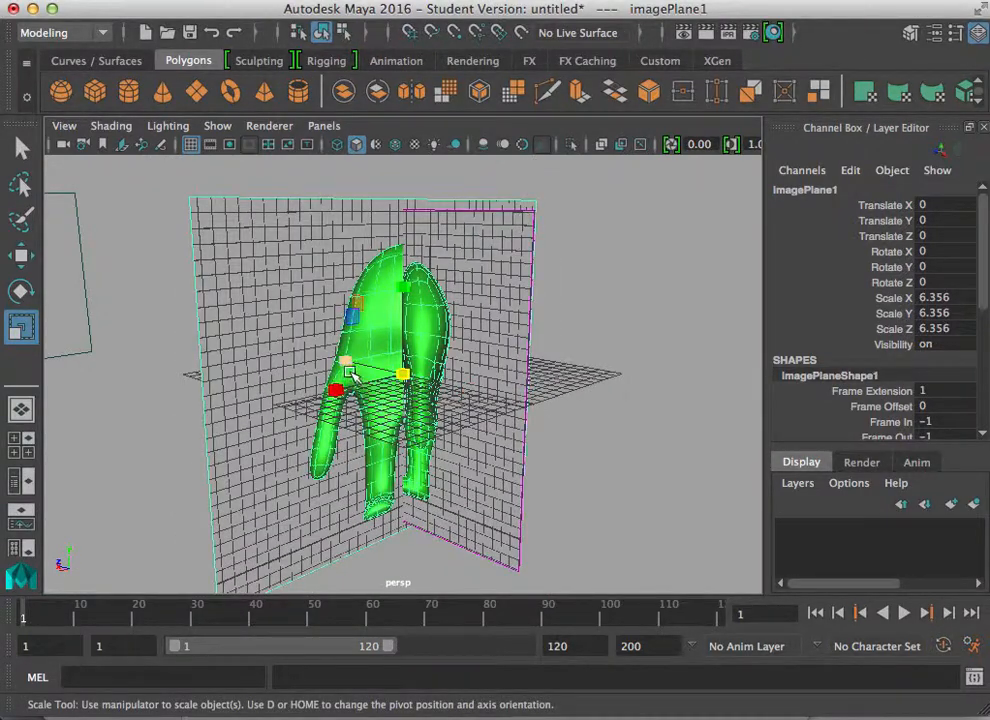
drag(344, 362, 352, 364)
alt+drag(540, 592, 540, 560)
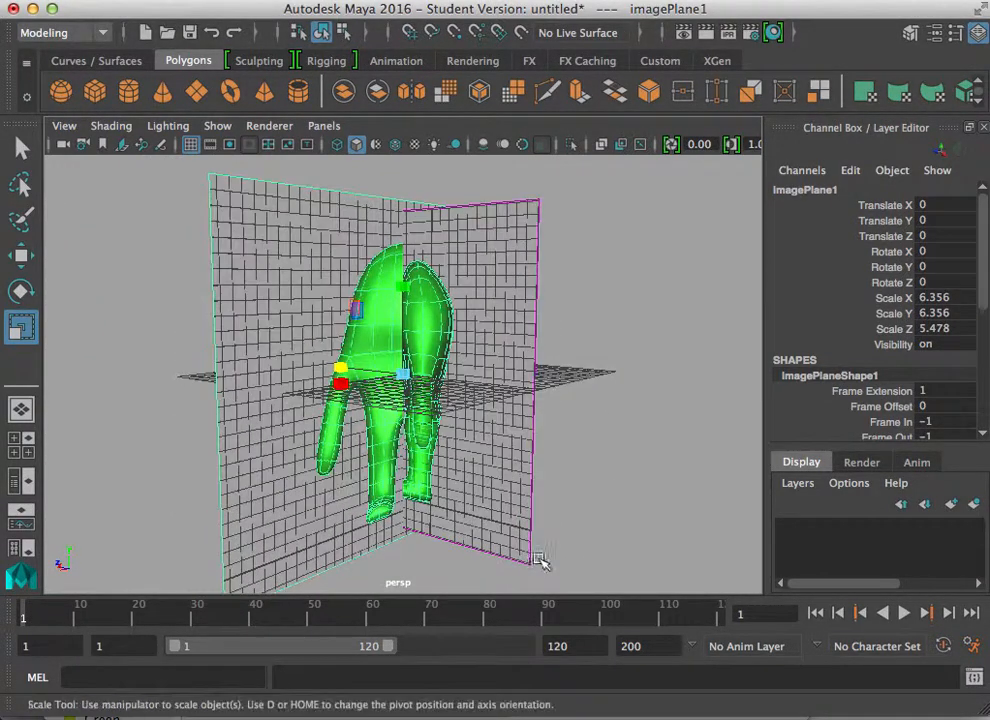
Step: Select the side image plane and scale it uniformly to about 7.204
click(455, 468)
drag(406, 373, 439, 379)
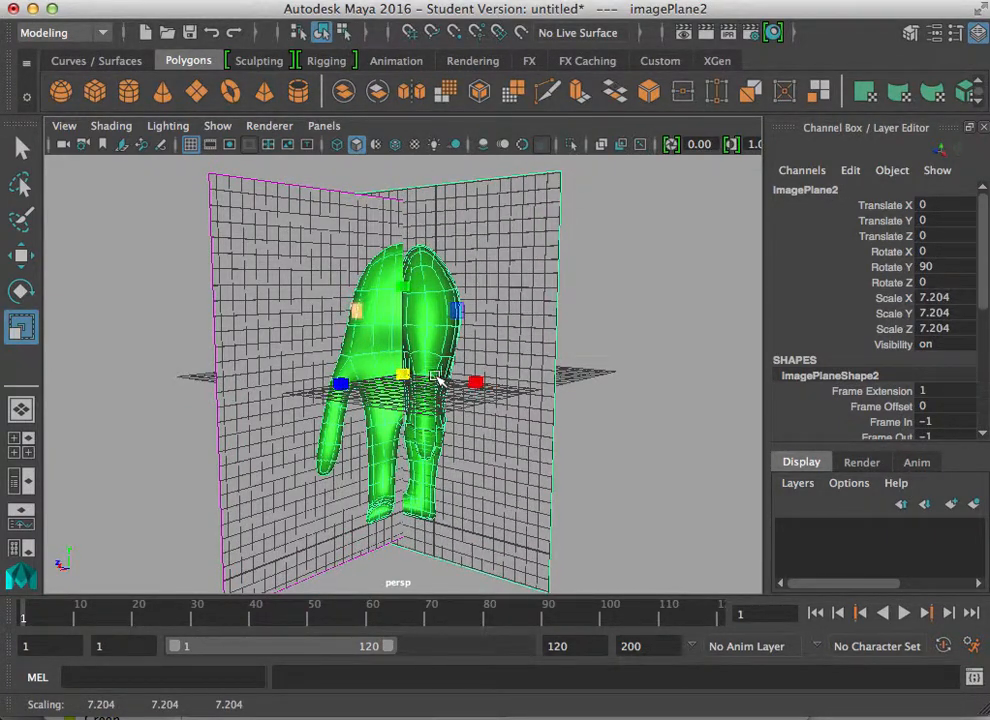
Step: Move the side image plane along Z to about 1.976 with the Move tool
alt+drag(392, 305, 387, 435)
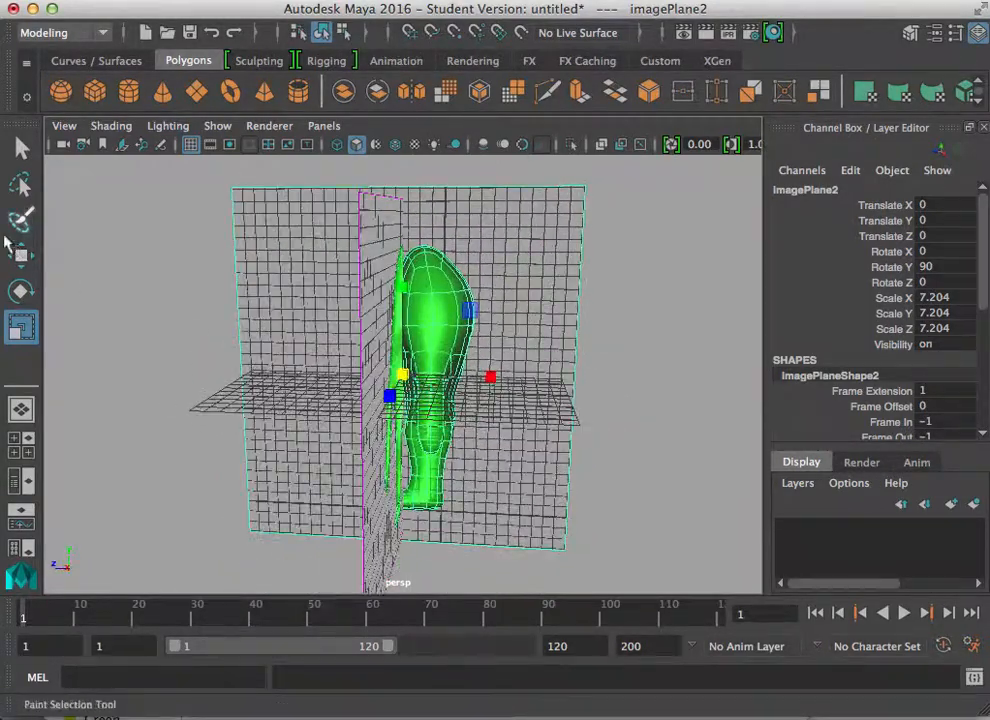
click(28, 259)
drag(316, 387, 284, 370)
alt+drag(284, 370, 432, 395)
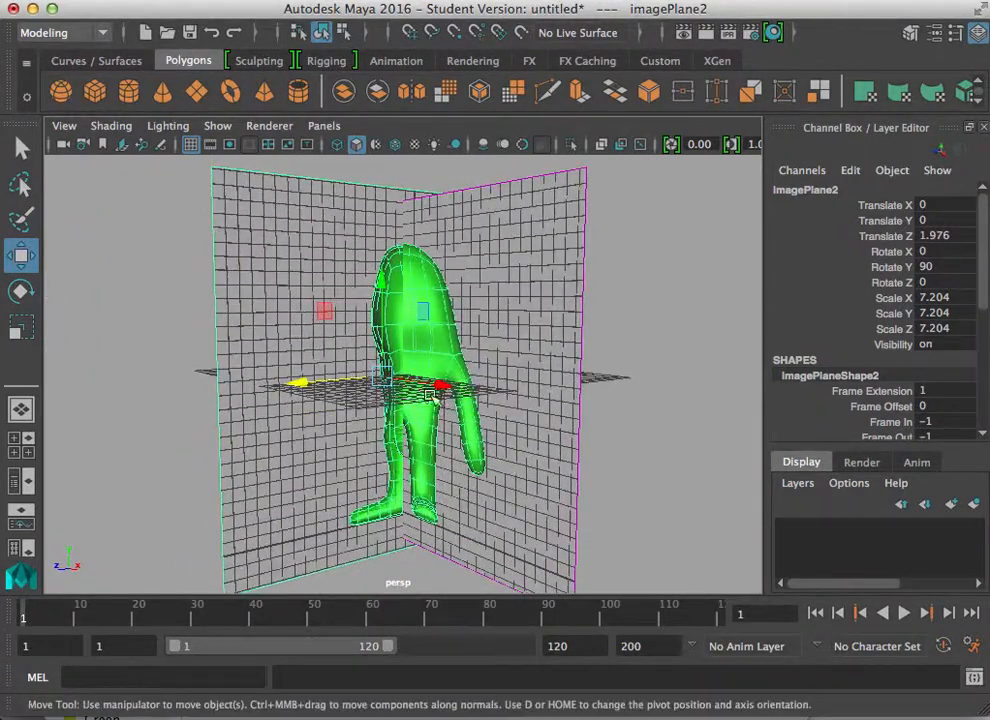
Step: Raise the side image plane along Y to about 0.143
drag(383, 280, 347, 398)
alt+right_drag(347, 398, 450, 430)
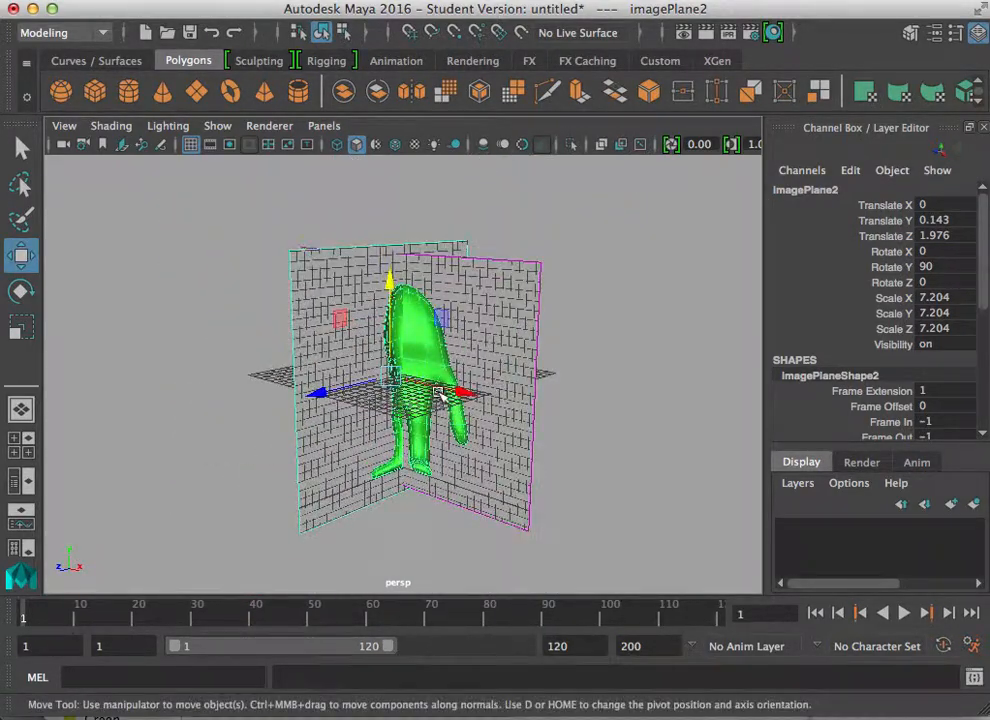
drag(308, 390, 318, 391)
Step: Select the front image plane and move it back along Z to about -15.3
drag(466, 393, 437, 350)
click(520, 316)
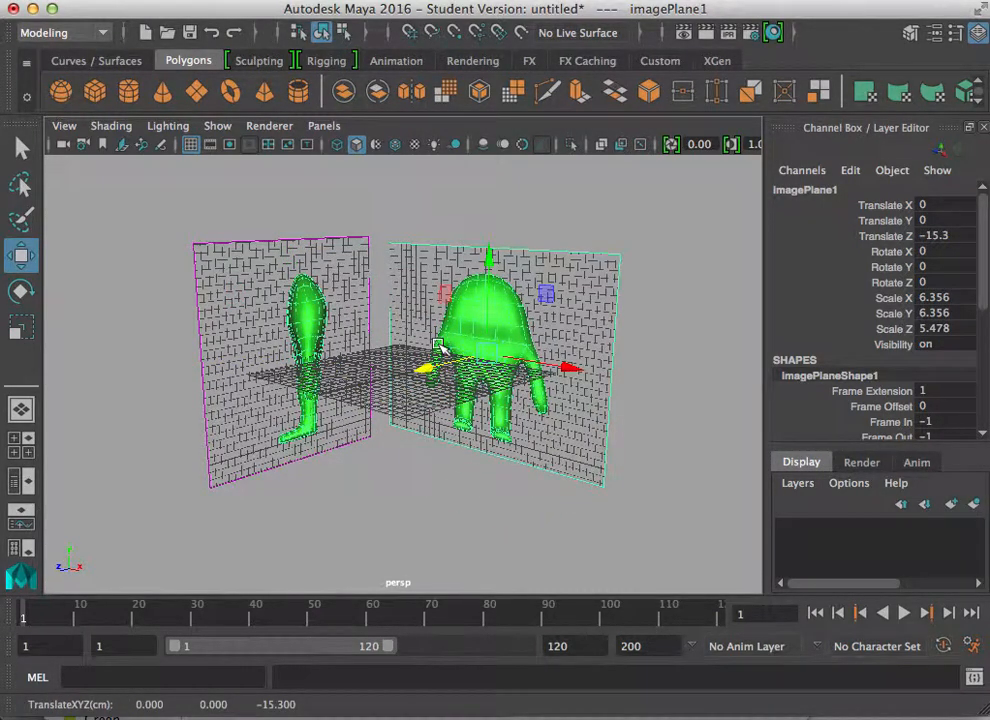
Step: Switch the viewport to a gradient background and hide the Time Slider, Range Slider and Command Line
key(alt+b)
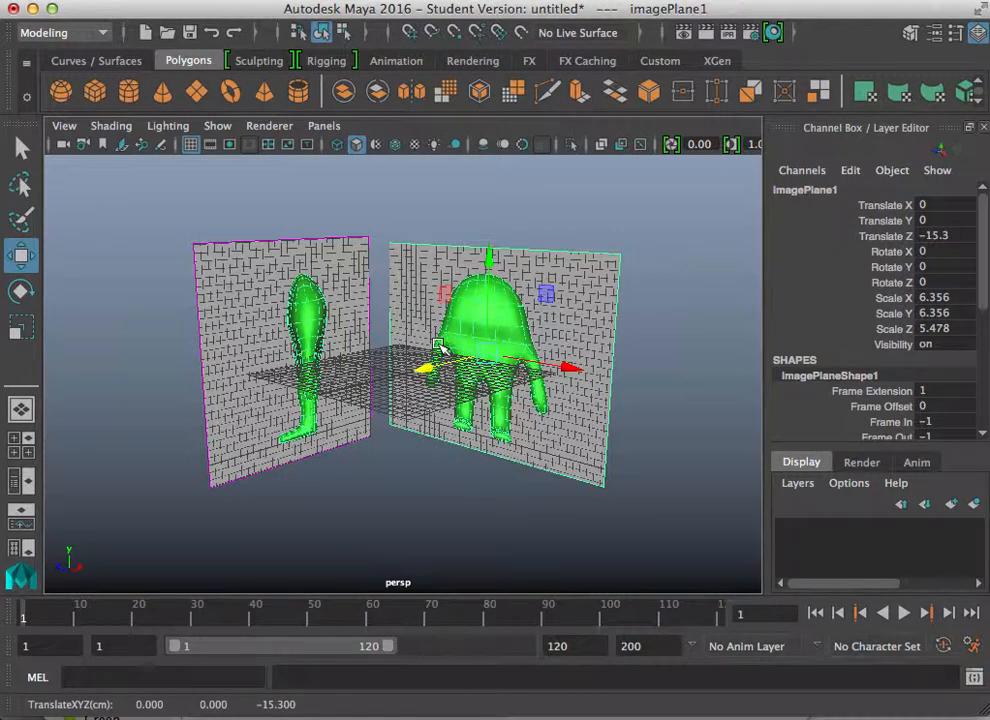
click(346, 2)
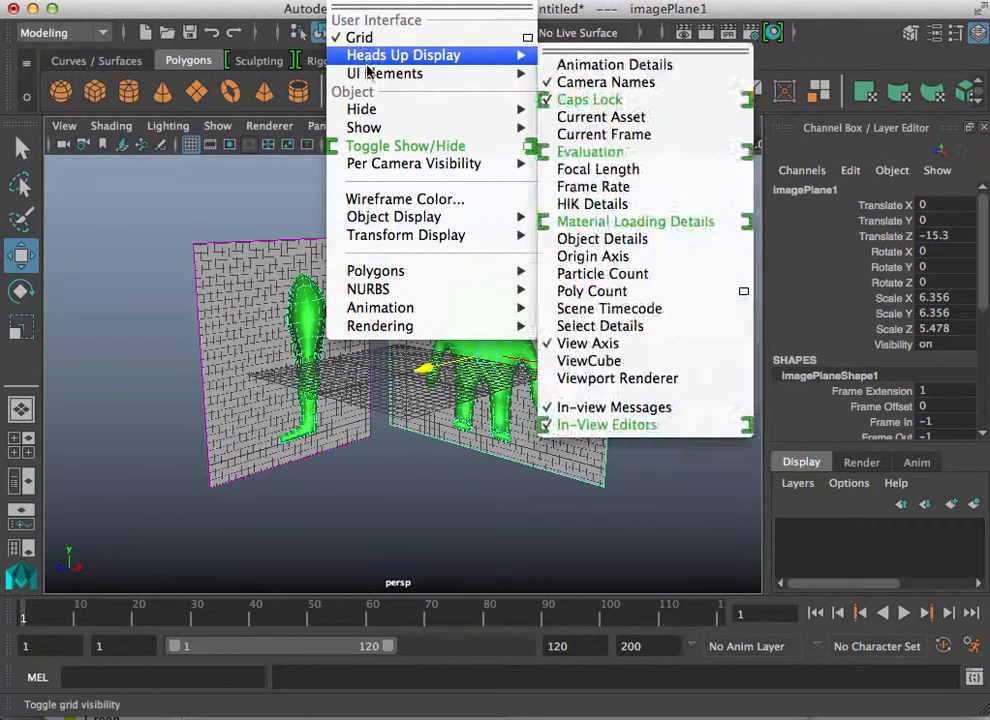
mouse_move(448, 75)
click(612, 118)
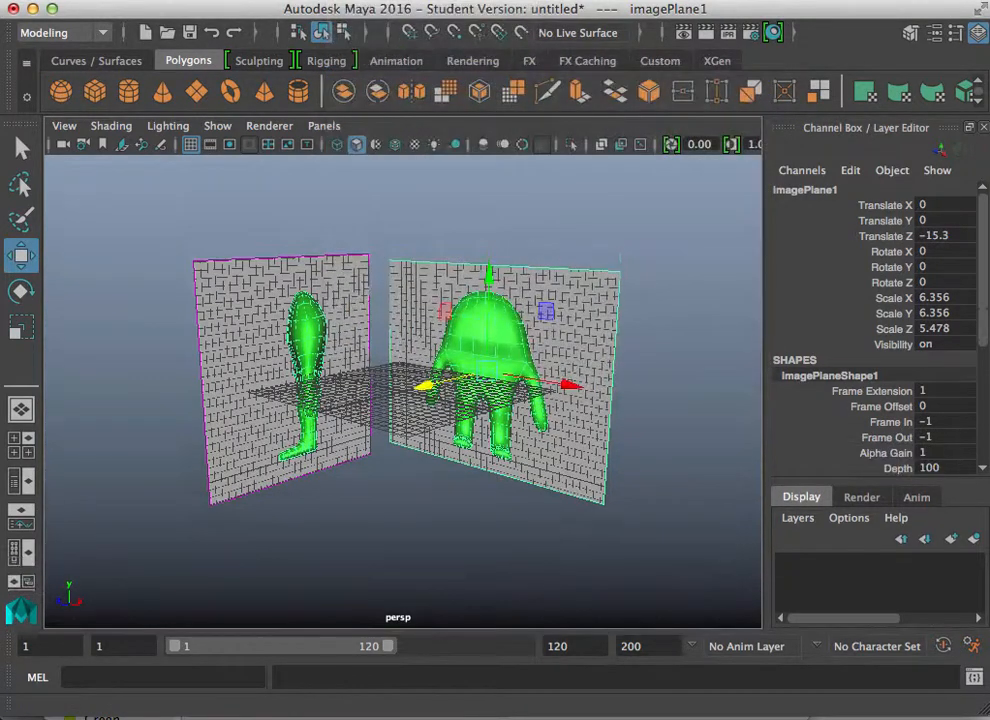
click(346, 2)
mouse_move(420, 74)
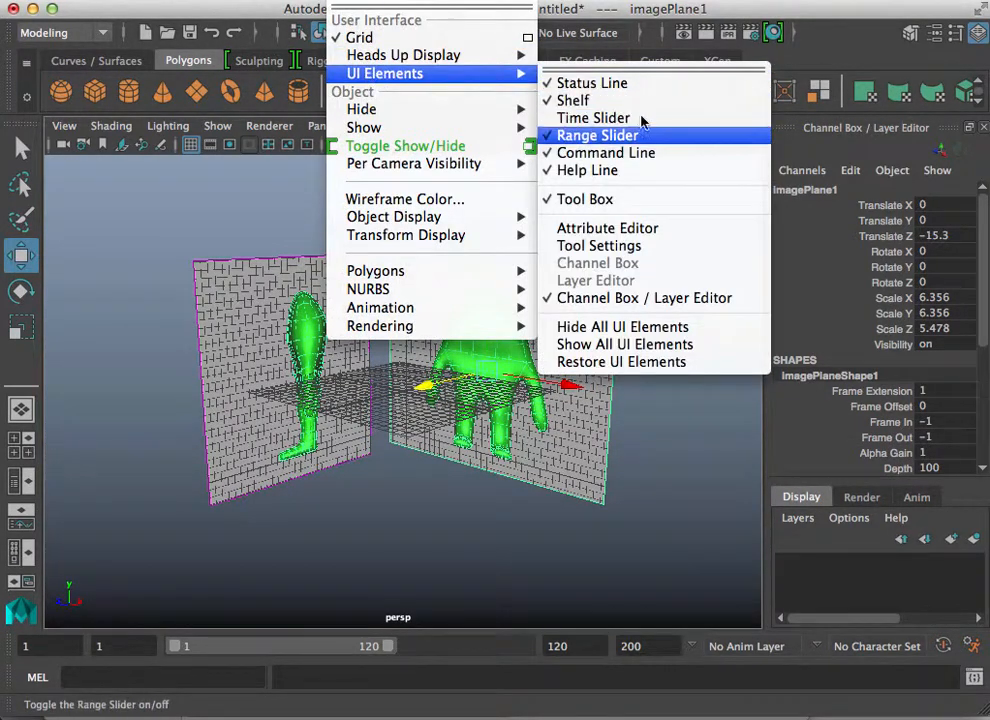
click(600, 135)
click(346, 2)
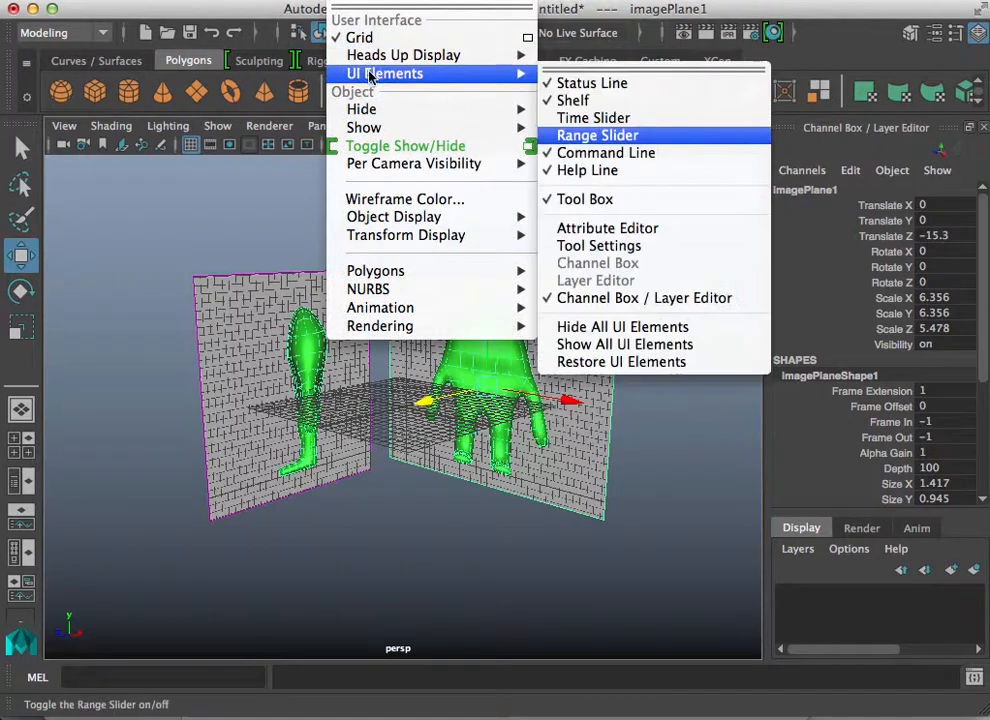
click(632, 154)
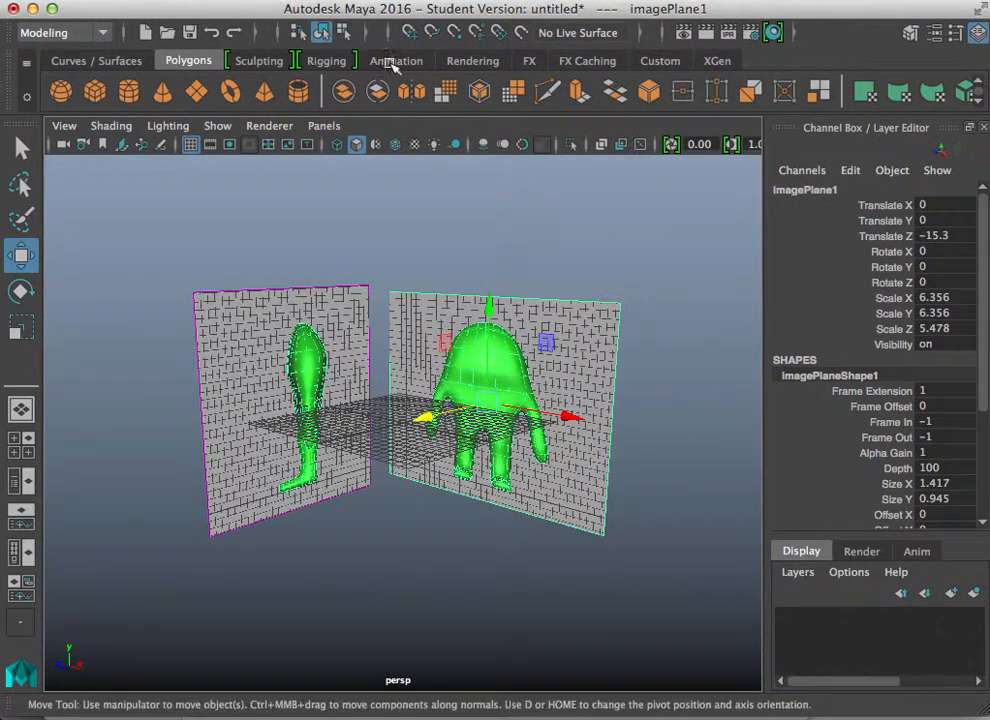
Step: Return to the four-view layout and turn on the grid display in the top view
scroll(470, 572, up, 2)
key(space)
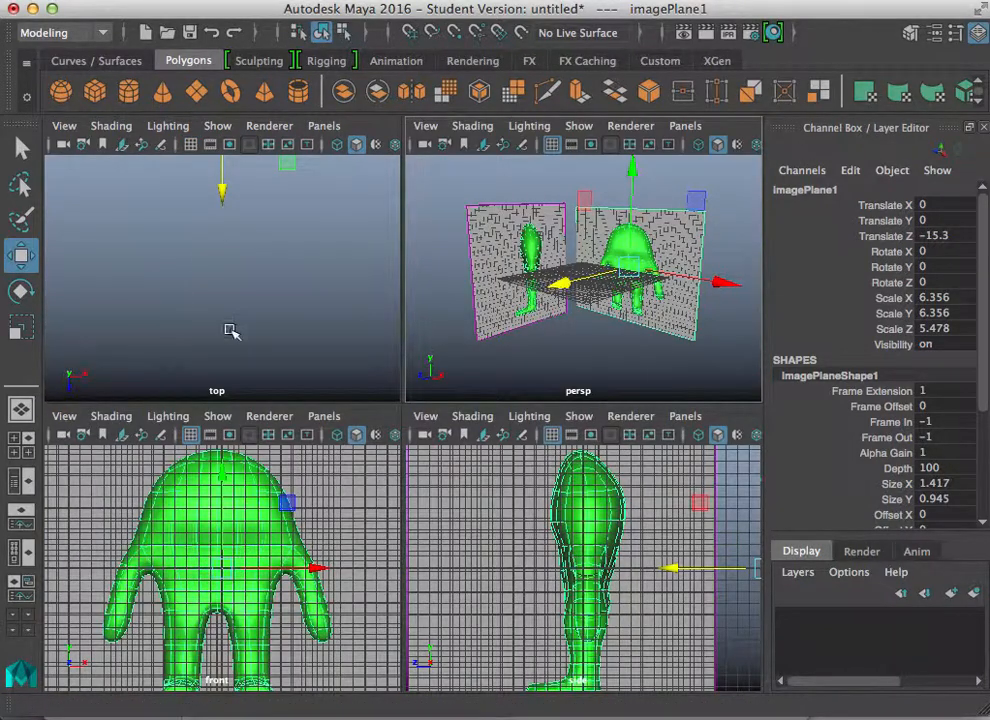
click(215, 126)
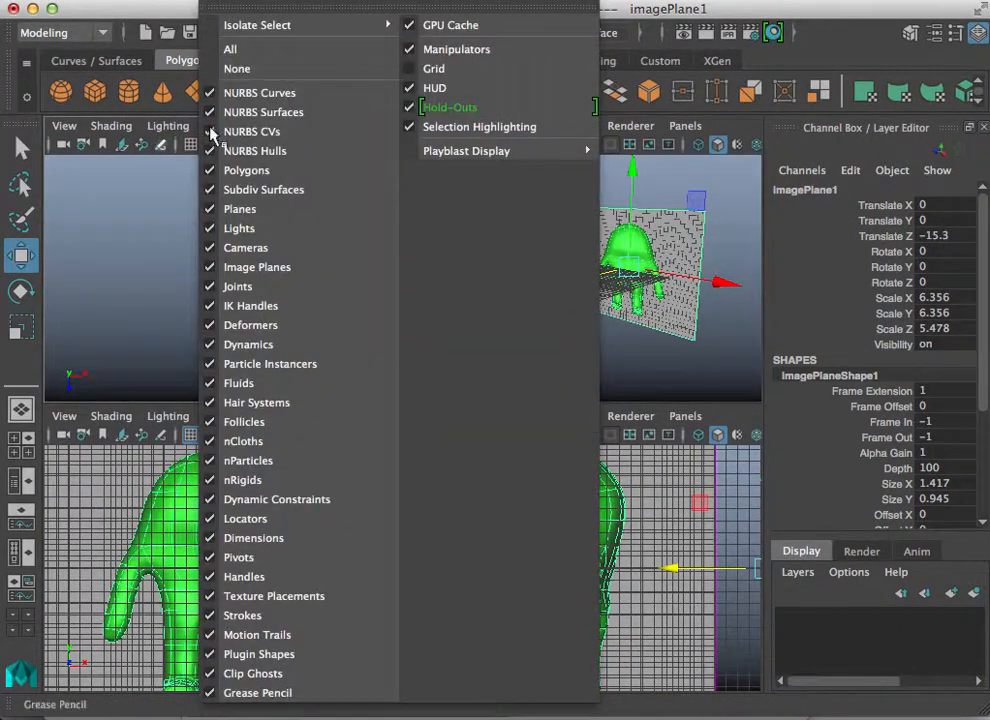
click(433, 68)
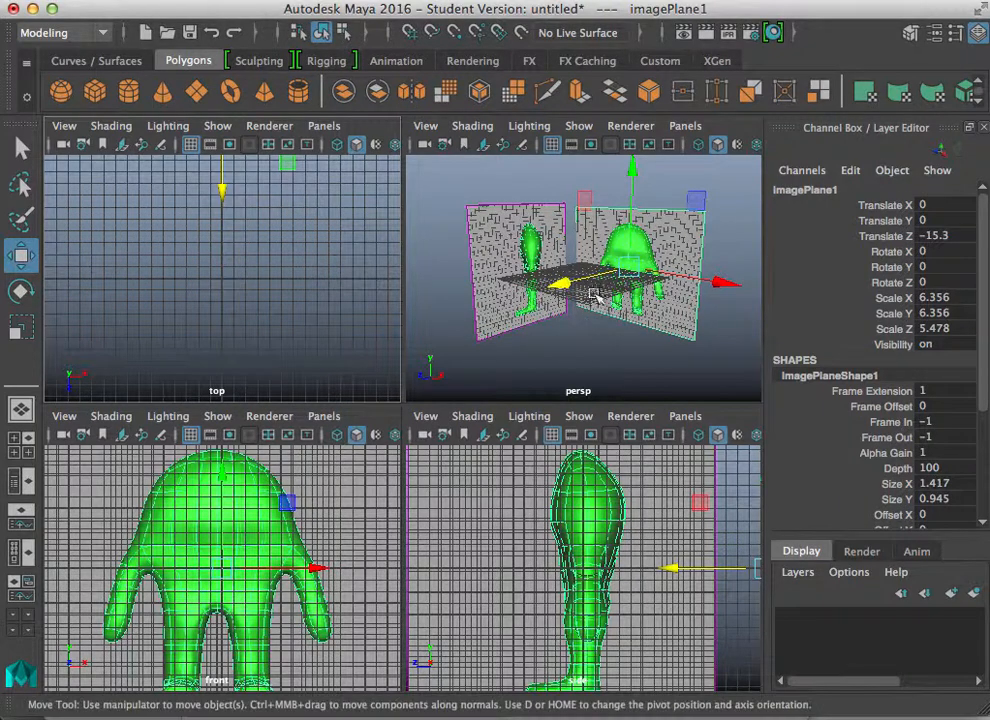
Step: Create a polygon cube
click(95, 91)
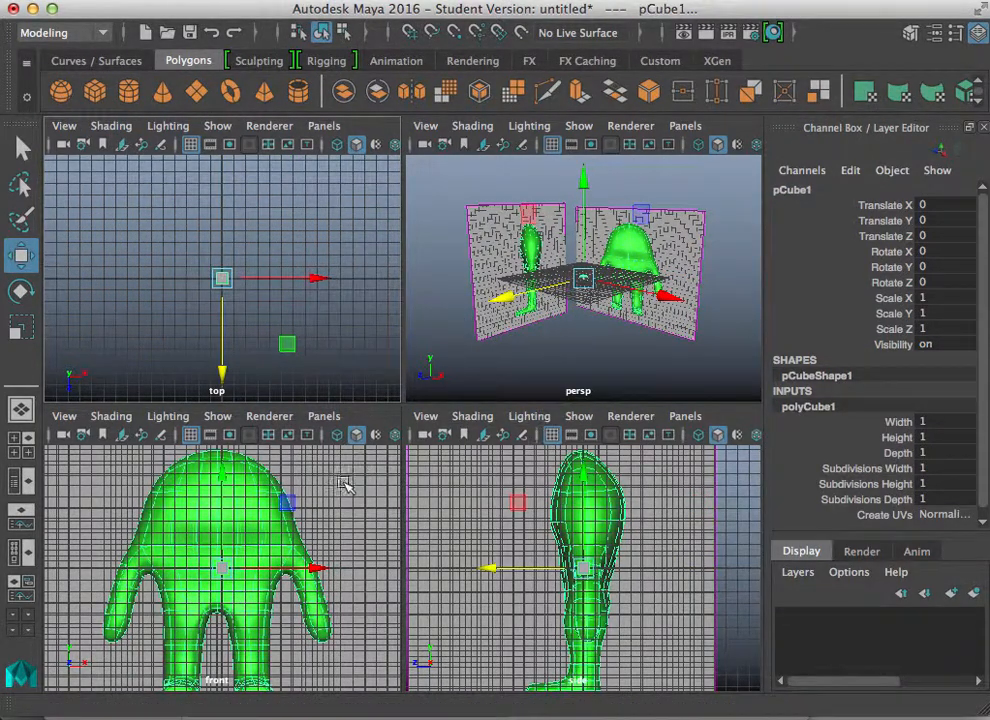
Step: Scale the polygon cube uniformly to about 9.6 units
click(21, 327)
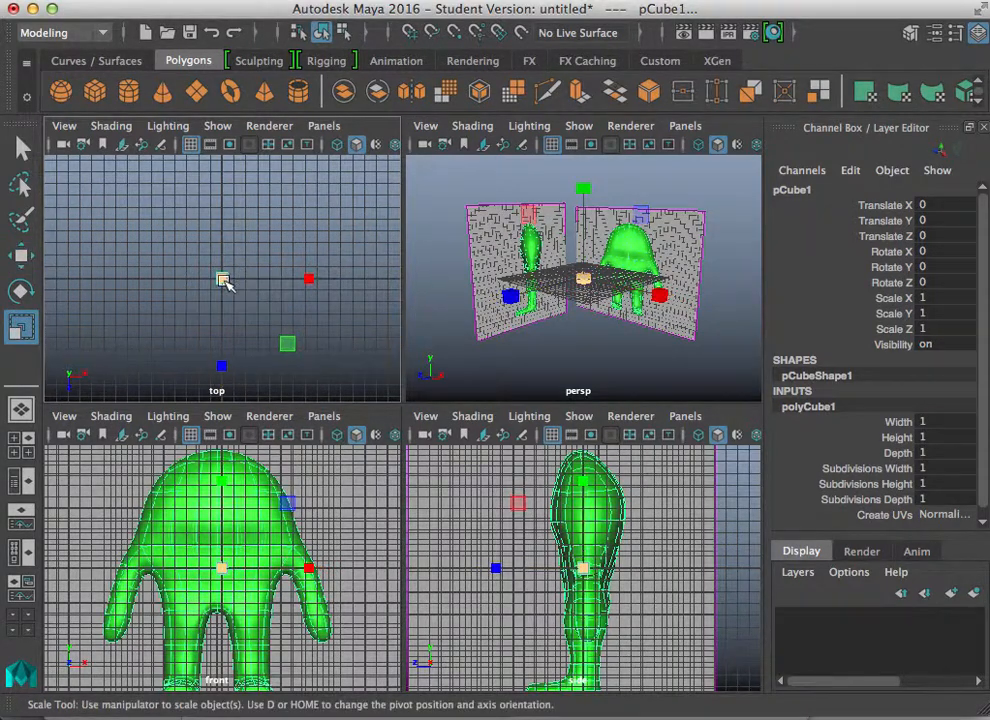
drag(222, 279, 310, 286)
Step: Set the cube's Subdivisions Width to 2
key(space)
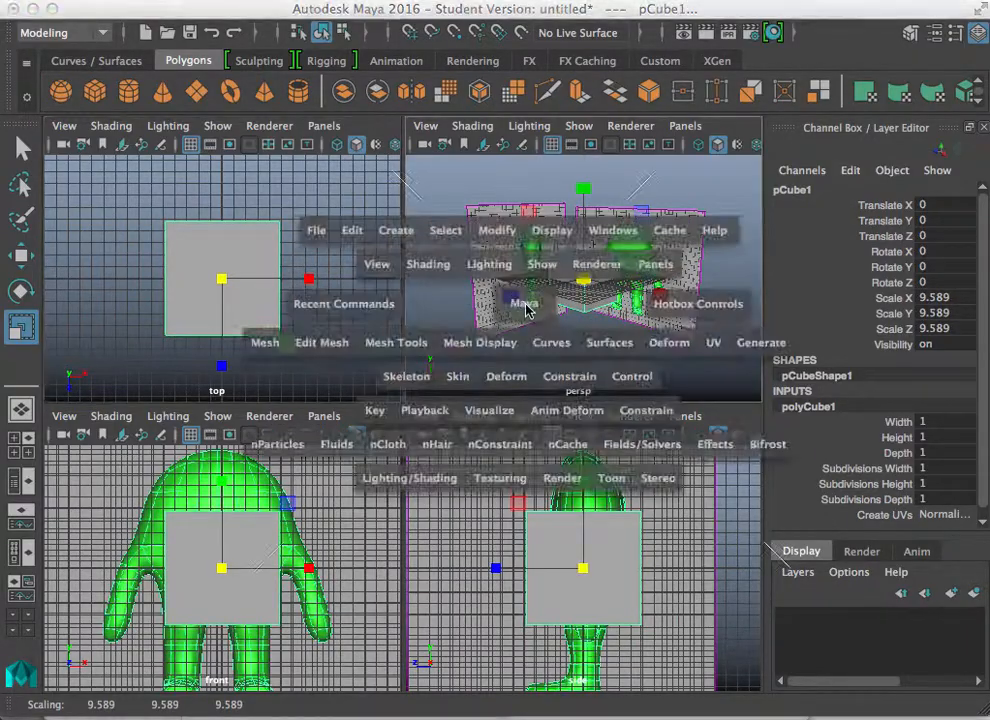
alt+drag(375, 316, 402, 468)
alt+right_drag(263, 484, 386, 470)
alt+middle_drag(386, 468, 387, 504)
alt+drag(387, 506, 402, 457)
alt+middle_drag(402, 457, 396, 467)
alt+right_drag(396, 467, 471, 473)
alt+drag(471, 473, 360, 453)
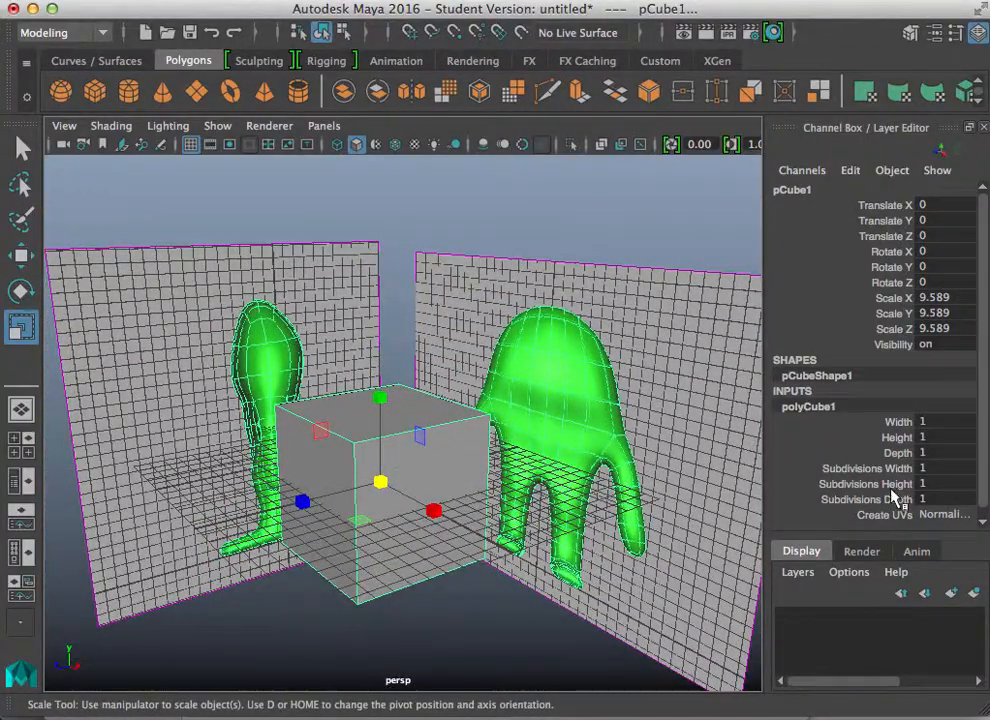
click(926, 468)
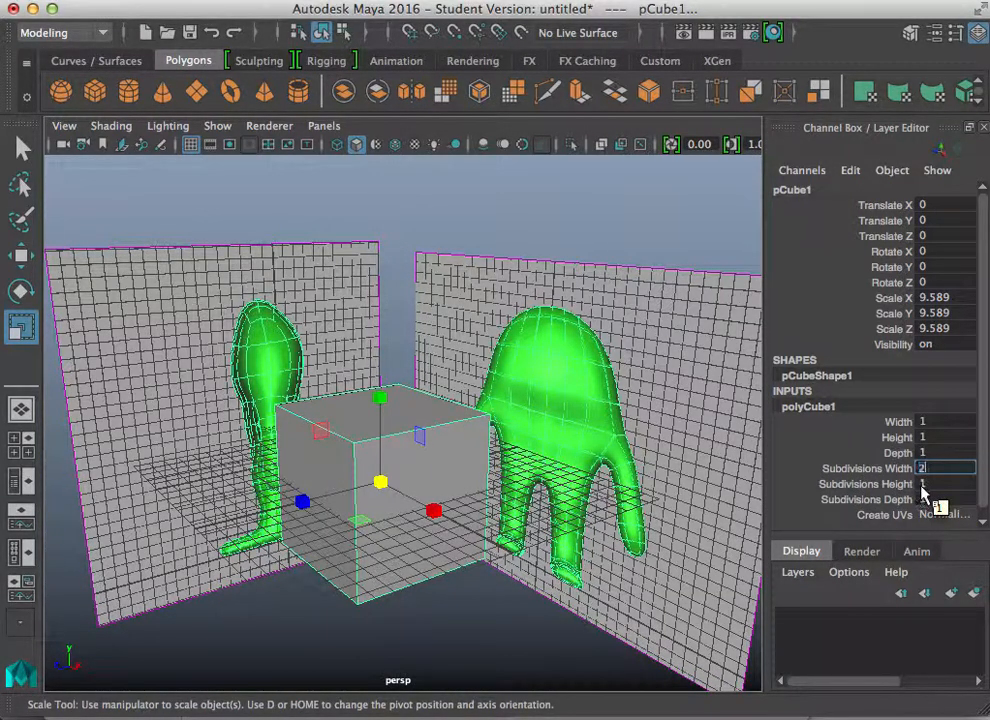
text(2)
key(Return)
Step: Turn on X-Ray shading in the side view
alt+drag(425, 497, 309, 484)
key(space)
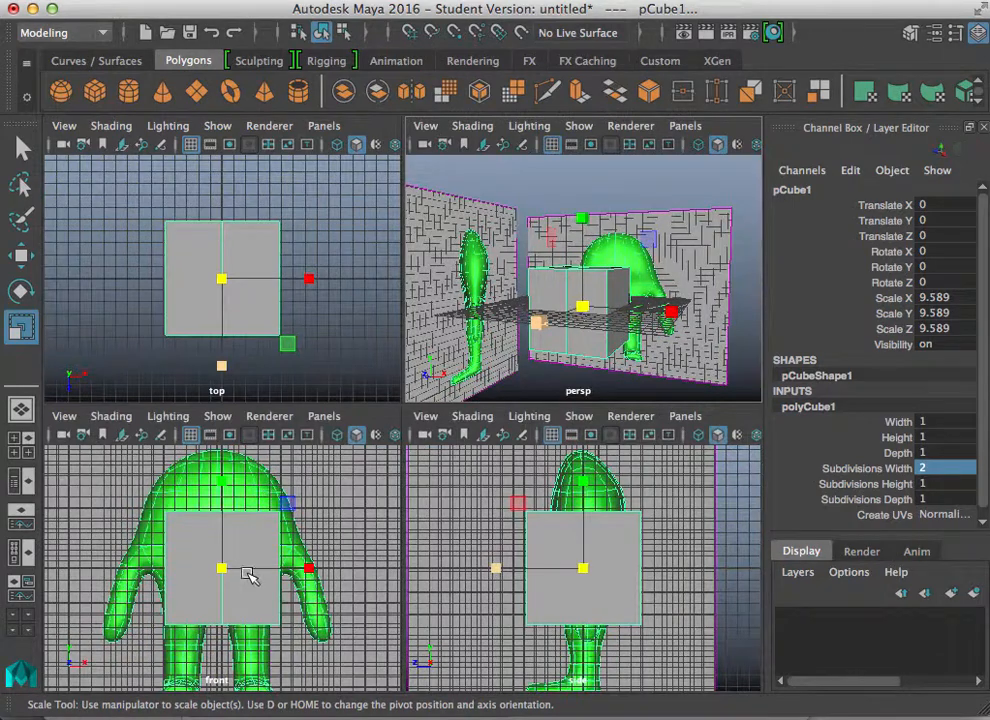
key(space)
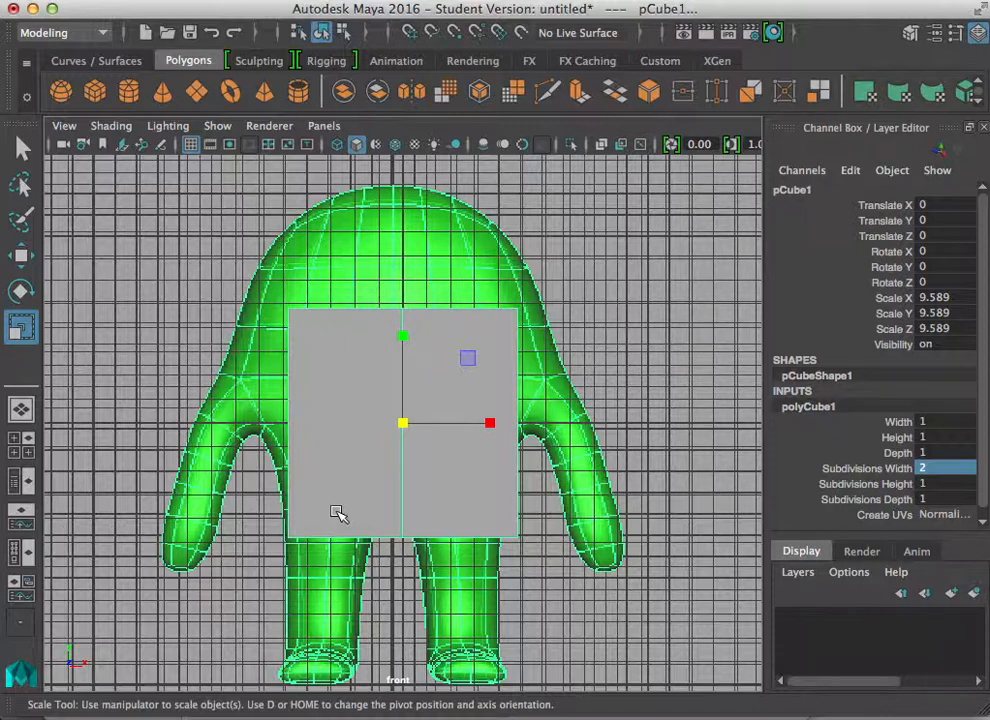
key(space)
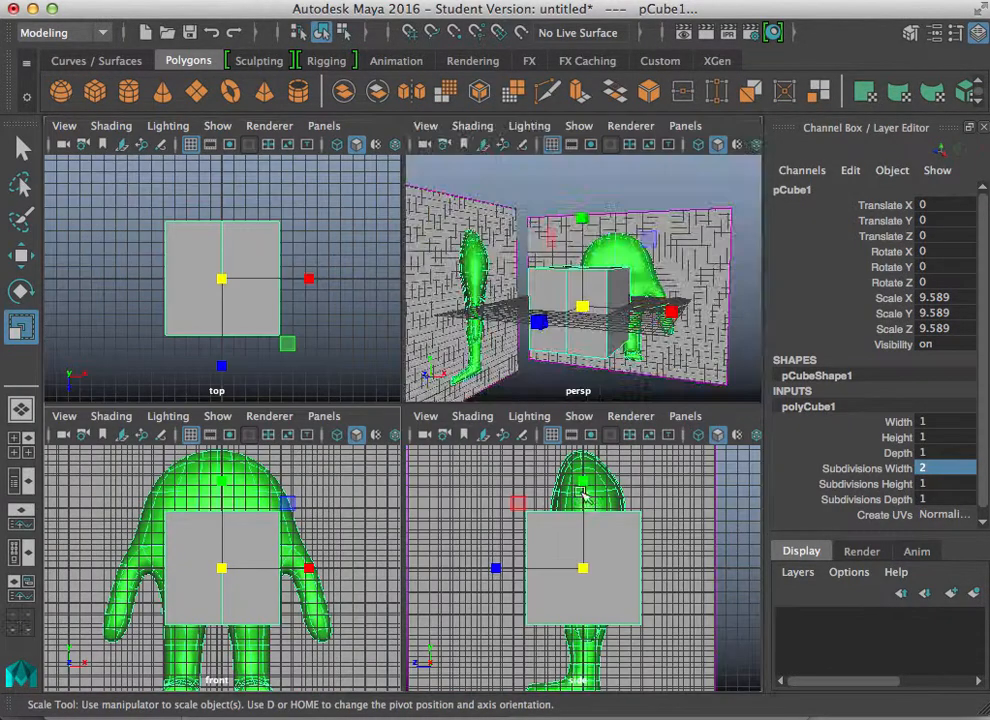
key(space)
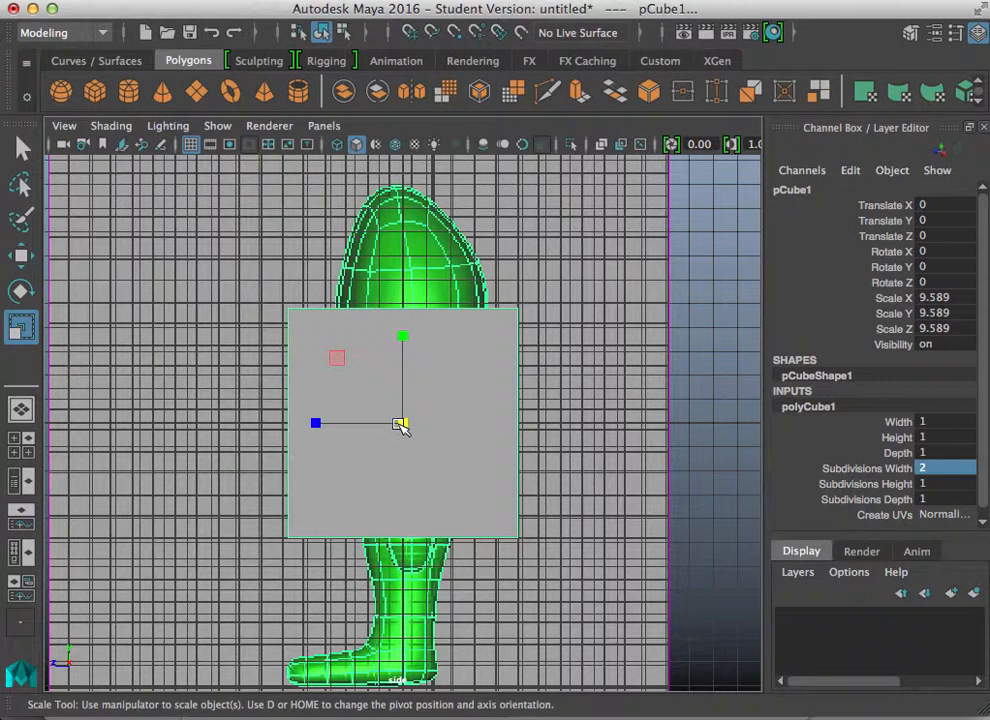
click(111, 126)
click(135, 340)
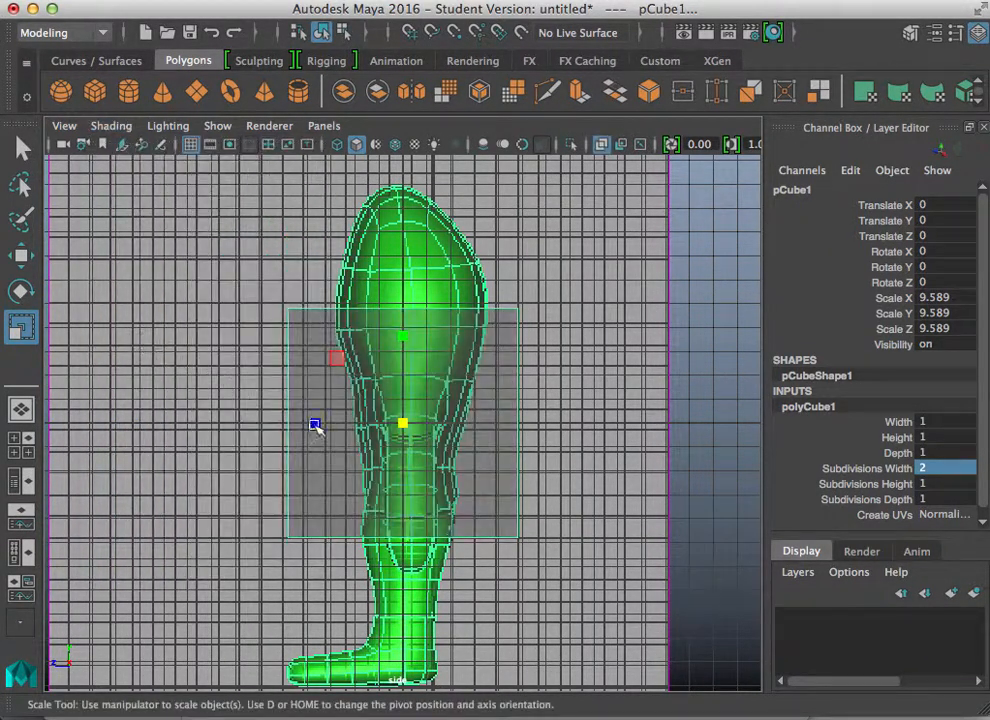
Step: Scale the cube down to about 4 and move it to about Y -2.03, Z -0.28 inside the side-view body
drag(402, 424, 300, 429)
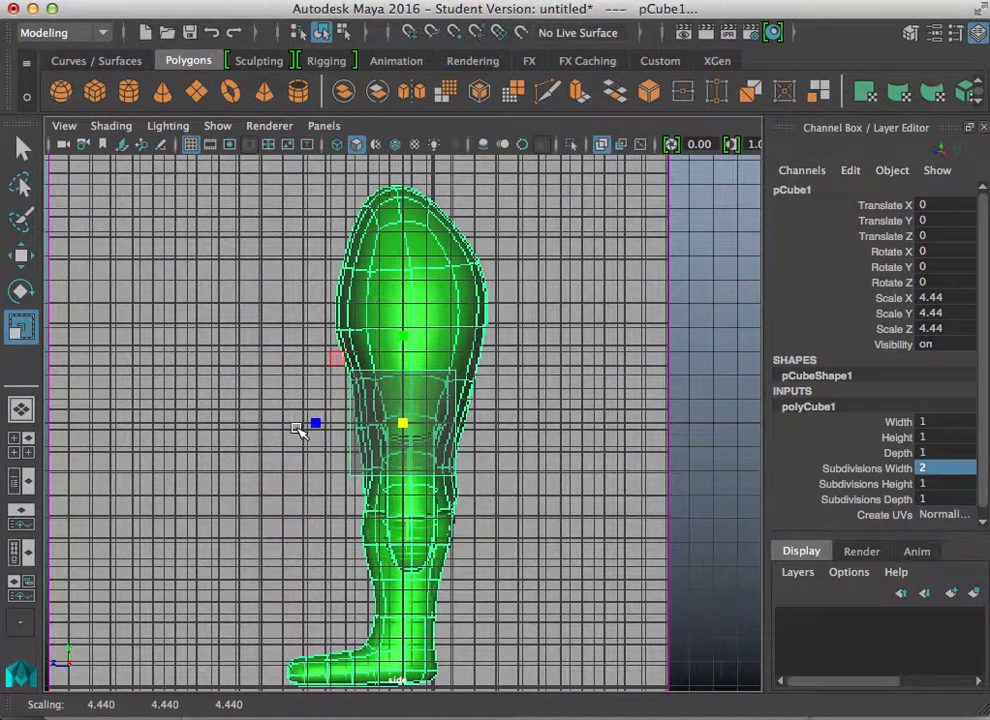
drag(402, 423, 404, 422)
key(w)
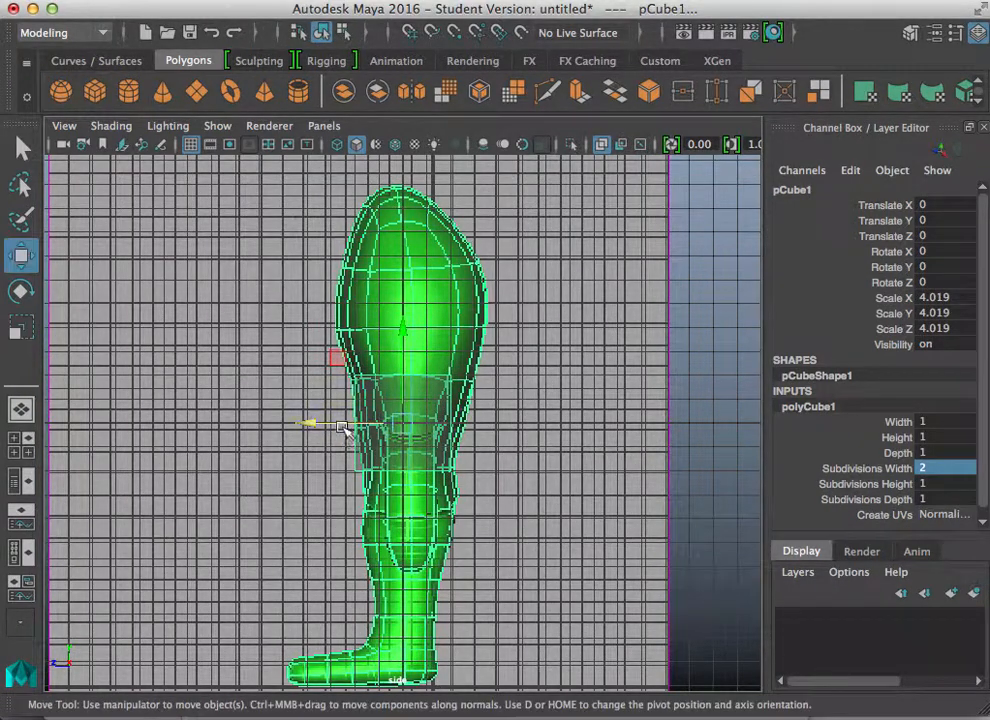
drag(310, 421, 320, 421)
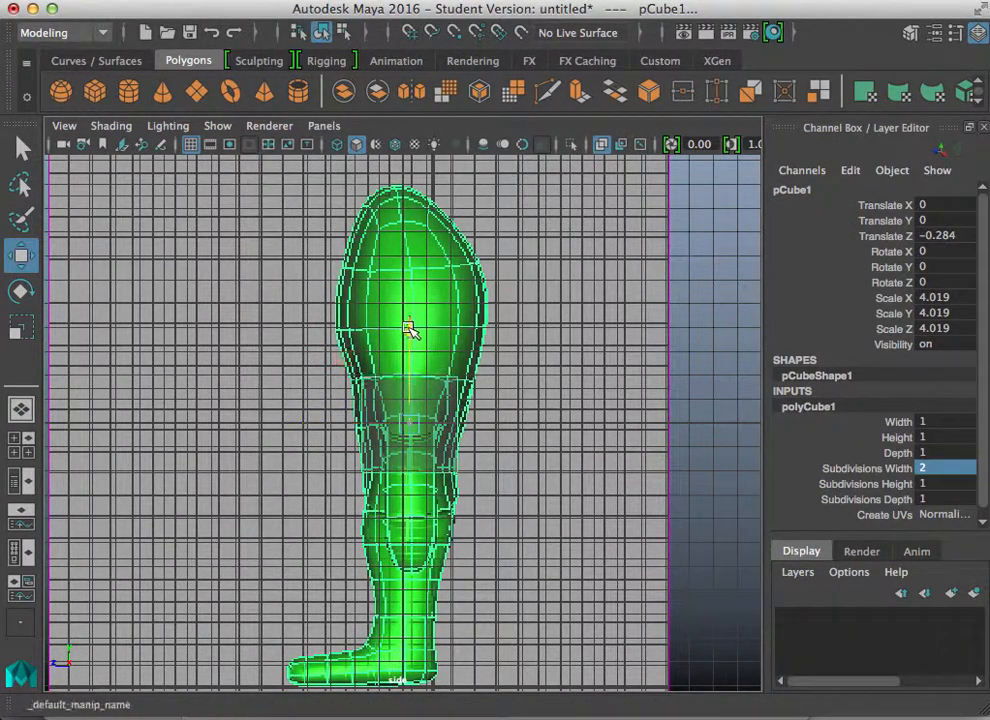
drag(409, 325, 409, 375)
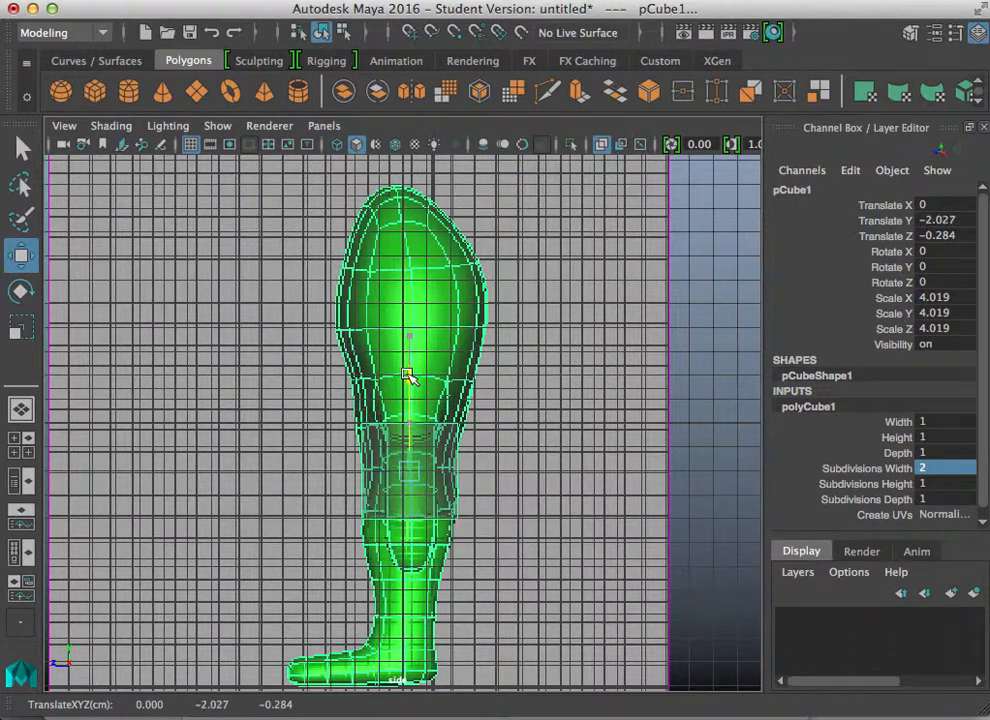
Step: Stretch the cube along X to about 8.3 in the front view to match the body width
key(space)
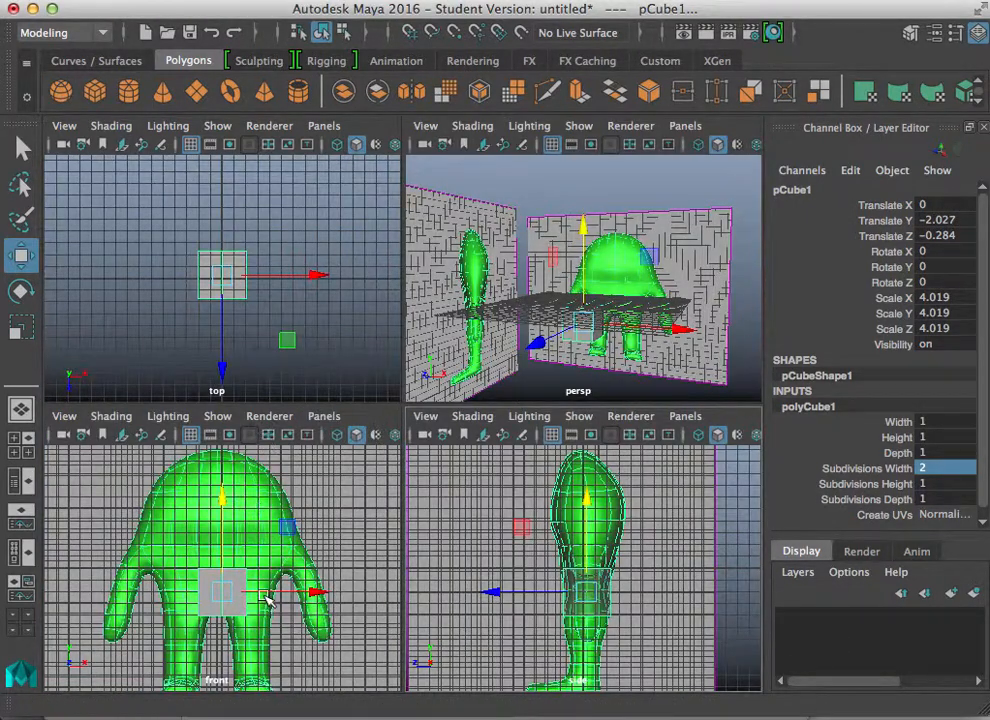
key(space)
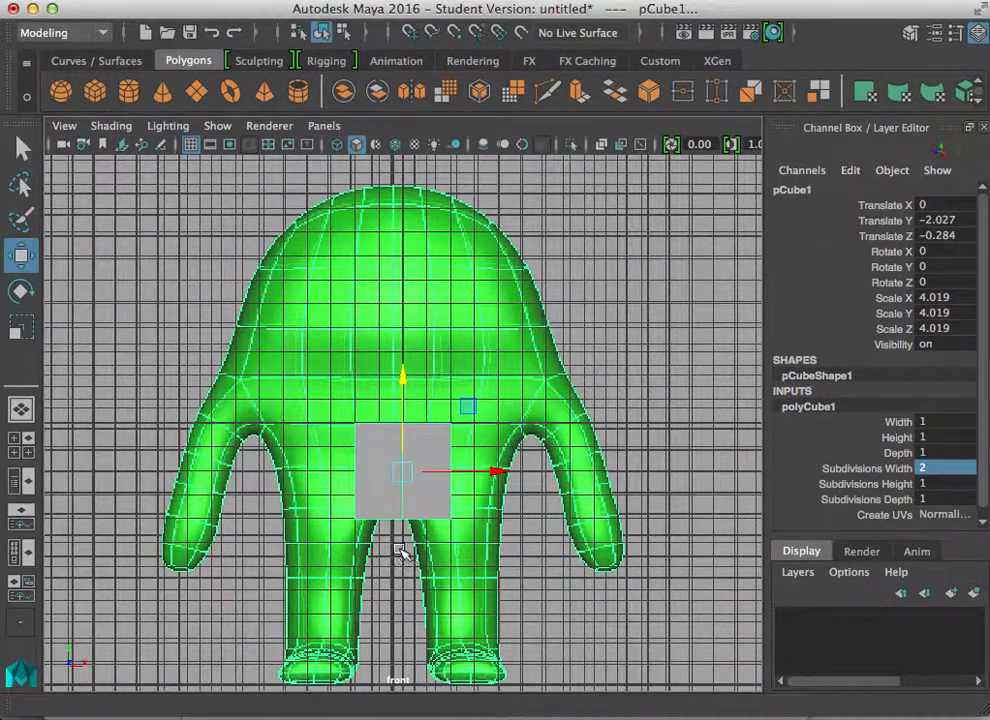
key(r)
drag(491, 472, 583, 471)
Step: Switch the cube to vertex mode and select its upper right vertex
right_click(449, 512)
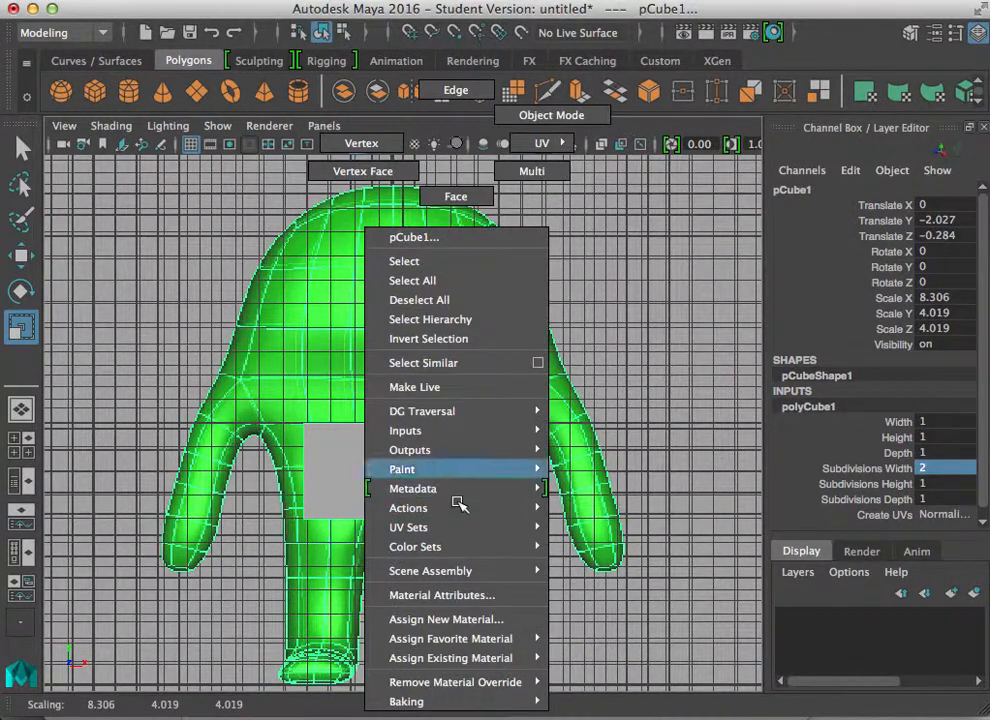
click(355, 143)
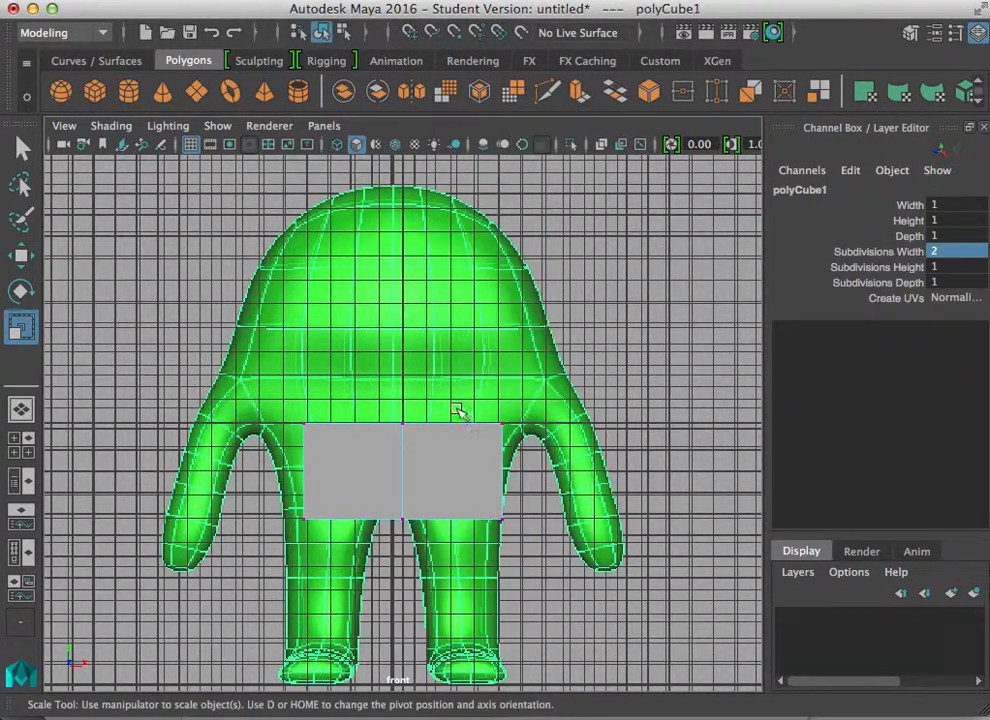
drag(462, 408, 526, 453)
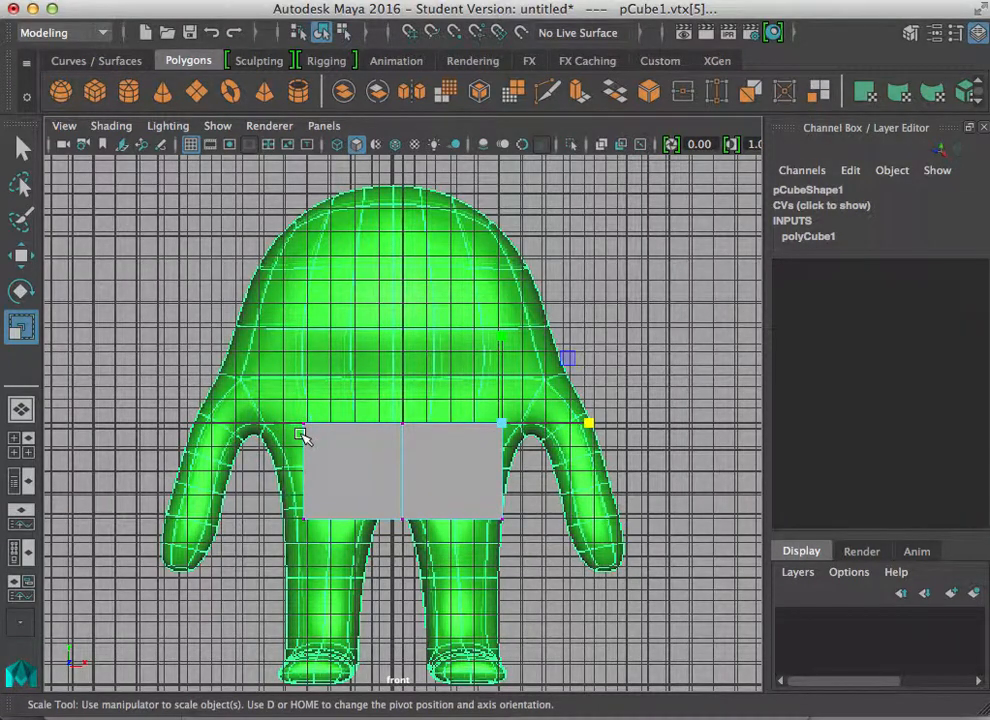
Step: Select the front image plane and nudge it along X to about 0.37
key(space)
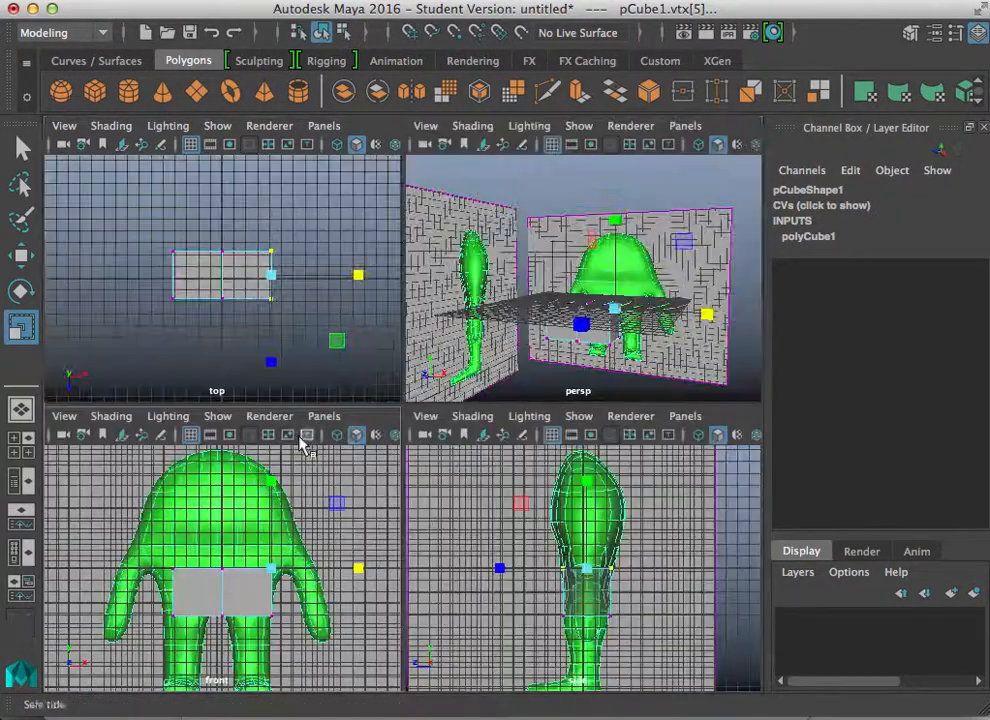
key(space)
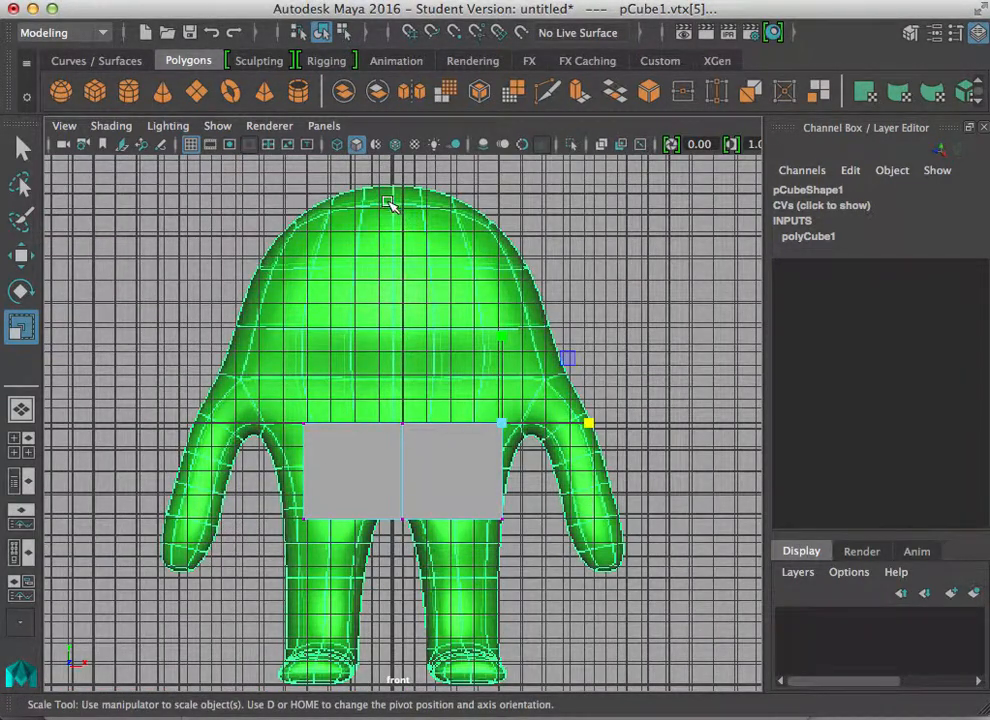
scroll(500, 331, down, 5)
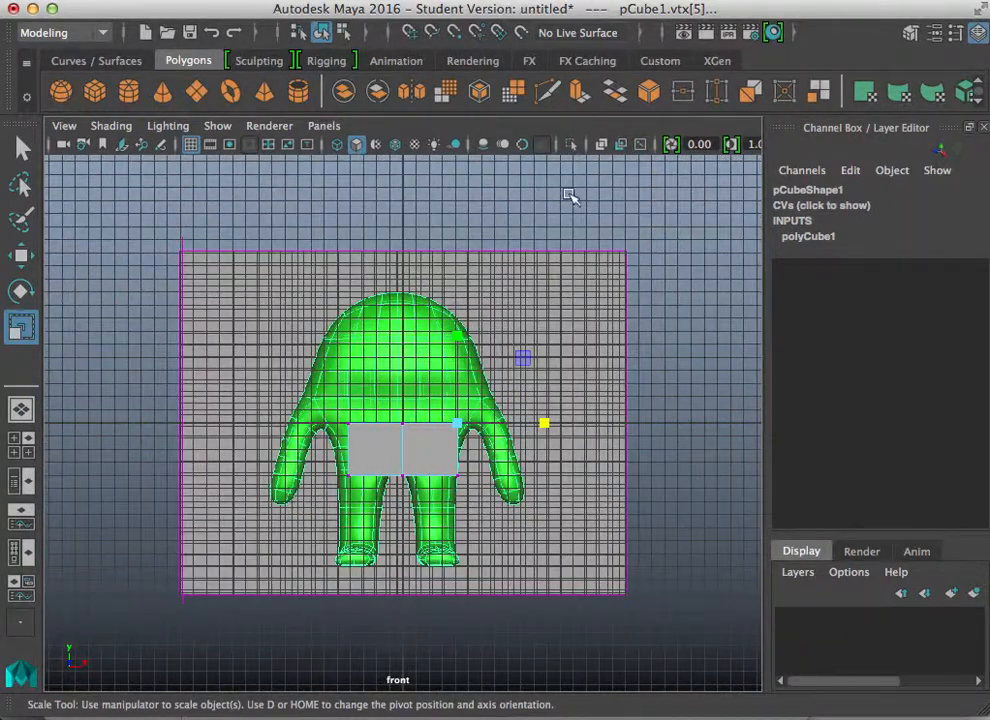
click(600, 289)
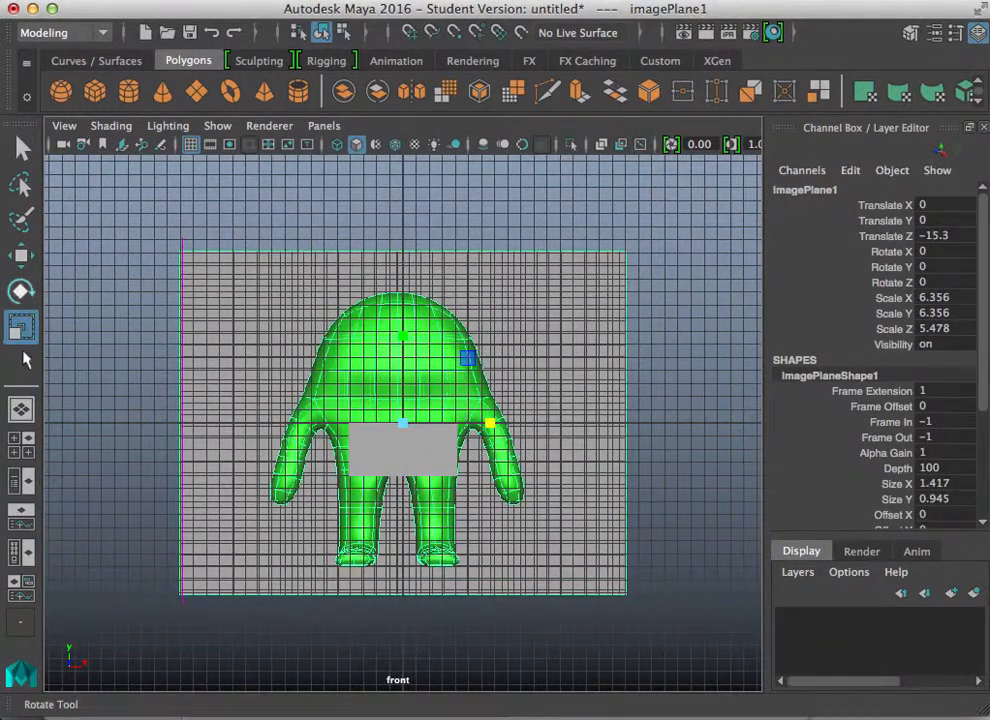
click(22, 255)
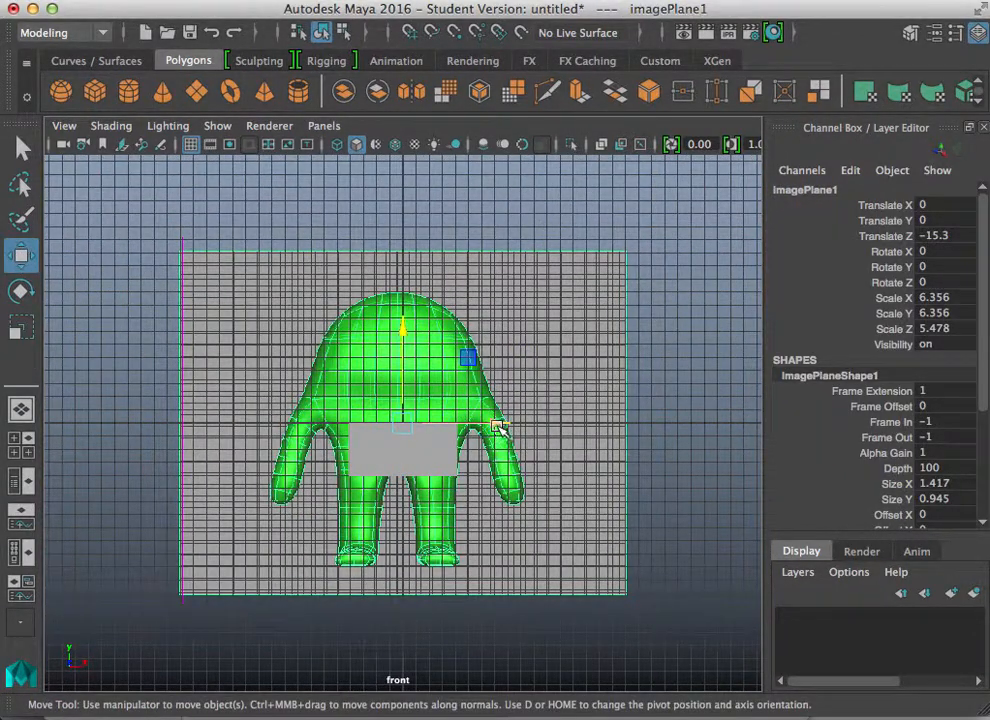
drag(497, 425, 505, 428)
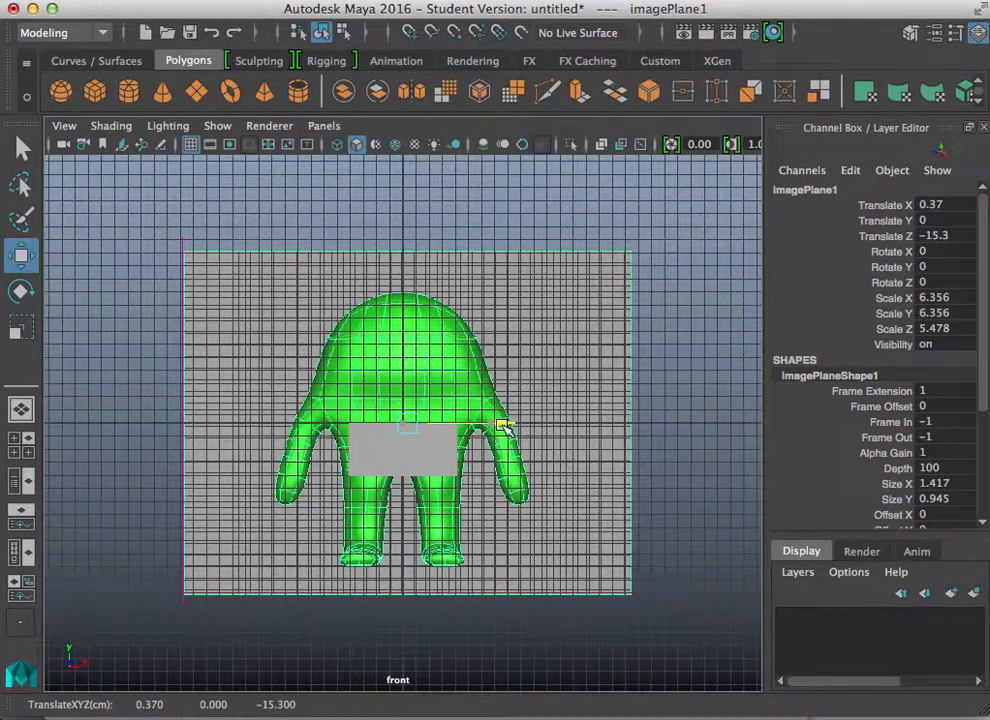
Step: Reselect the cube and widen it slightly along X
click(437, 460)
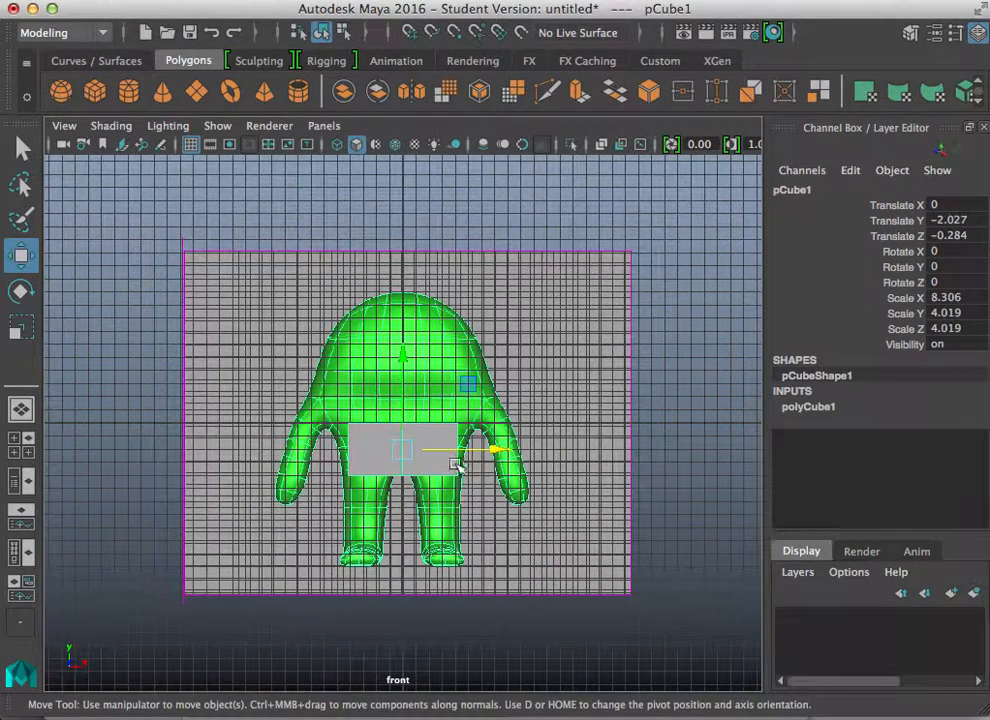
key(r)
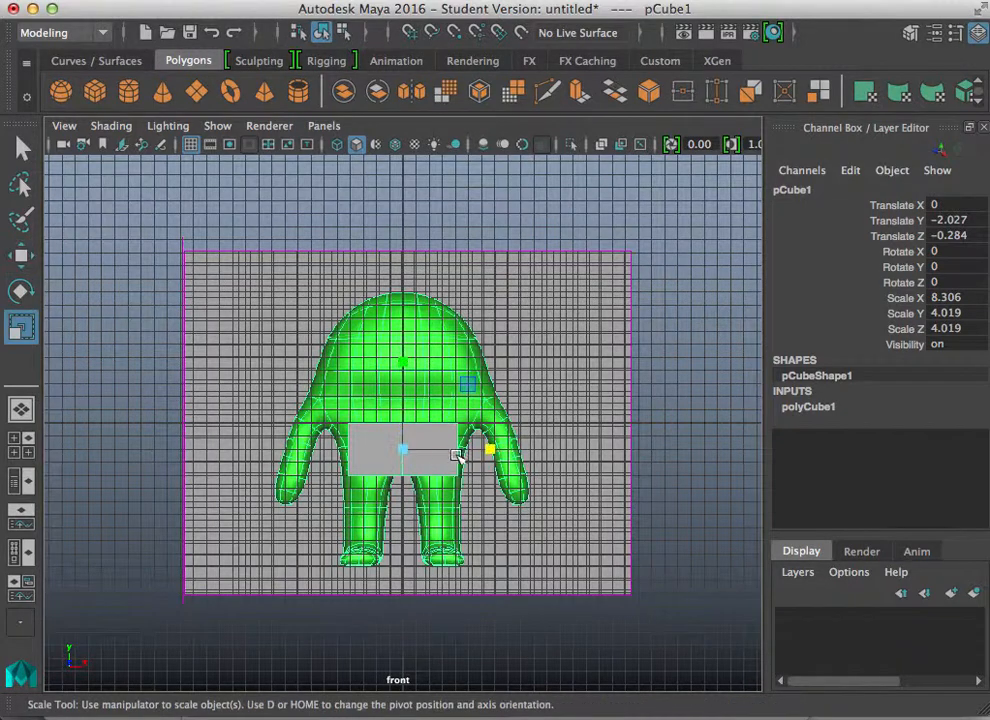
drag(486, 451, 504, 451)
Step: Select the cube's upper right vertex and try moving it outward along X, undoing the move
right_drag(470, 432, 376, 206)
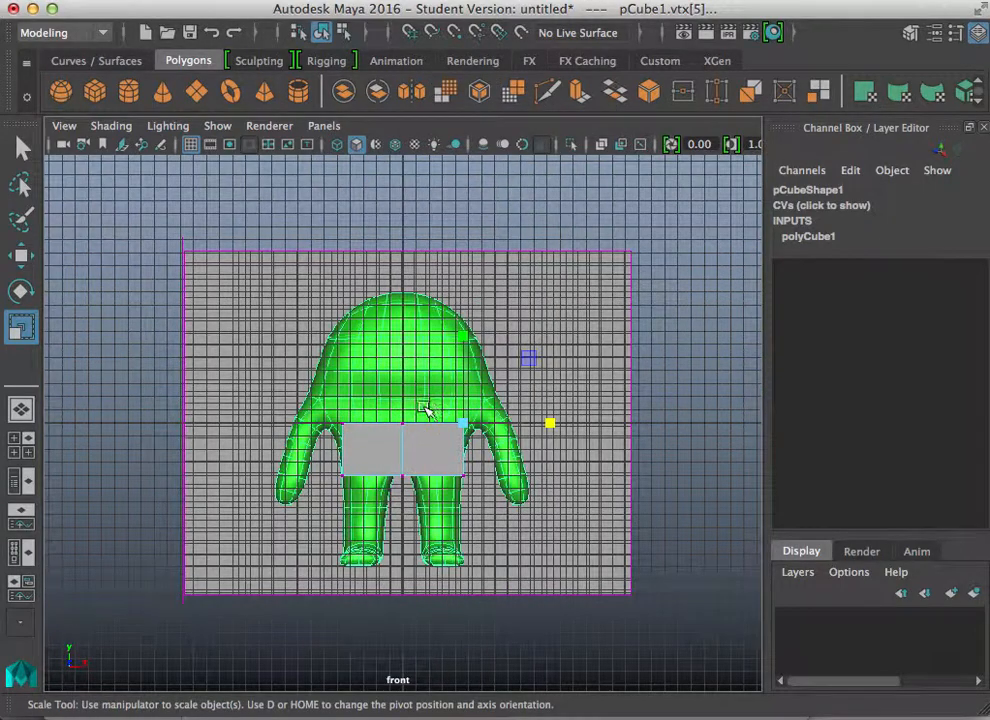
scroll(374, 543, up, 2)
scroll(374, 543, up, 2)
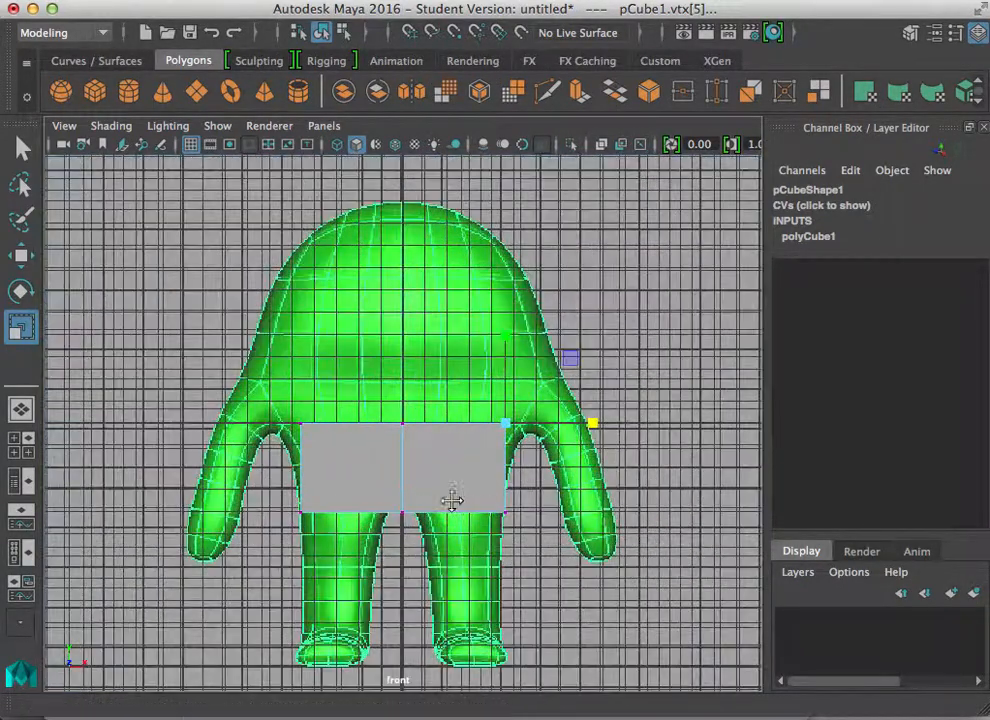
alt+middle_drag(453, 499, 343, 484)
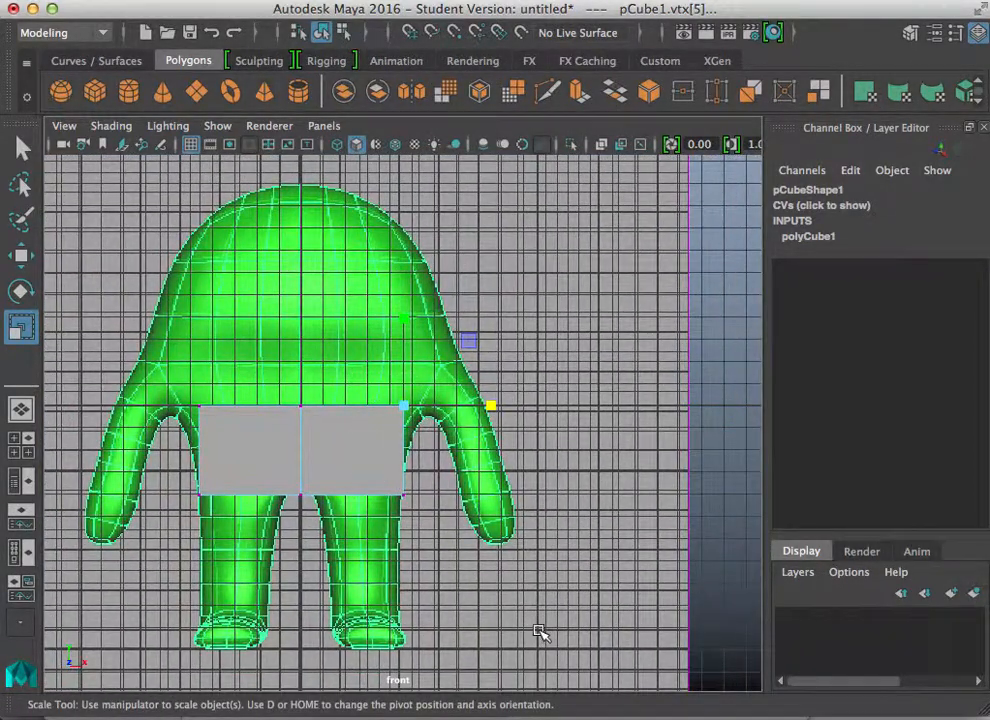
key(w)
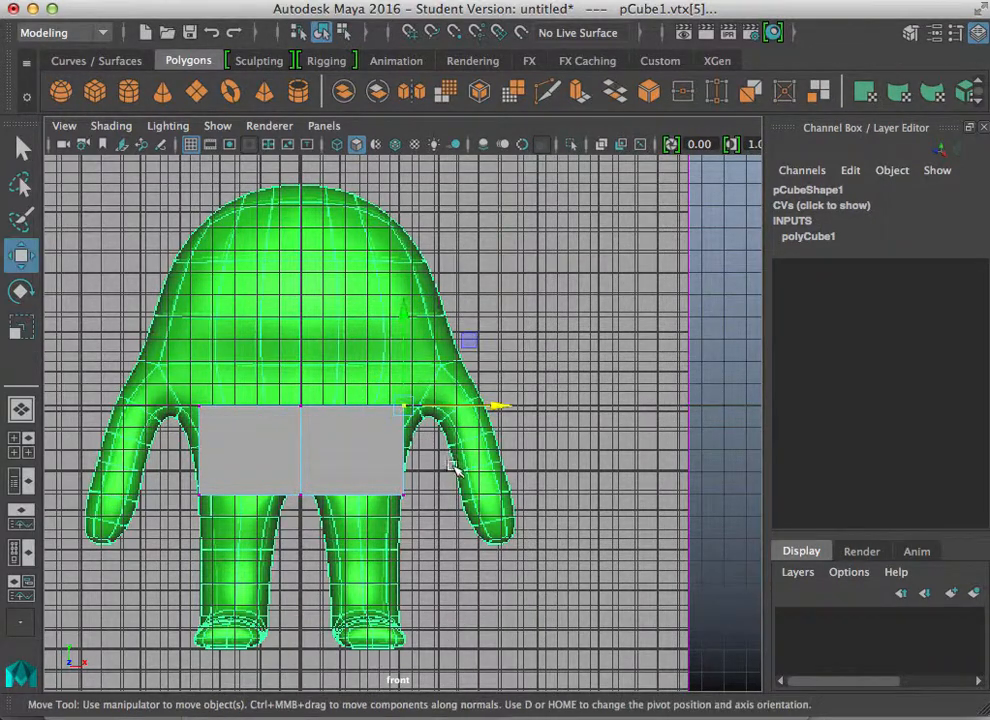
drag(499, 406, 530, 407)
key(z)
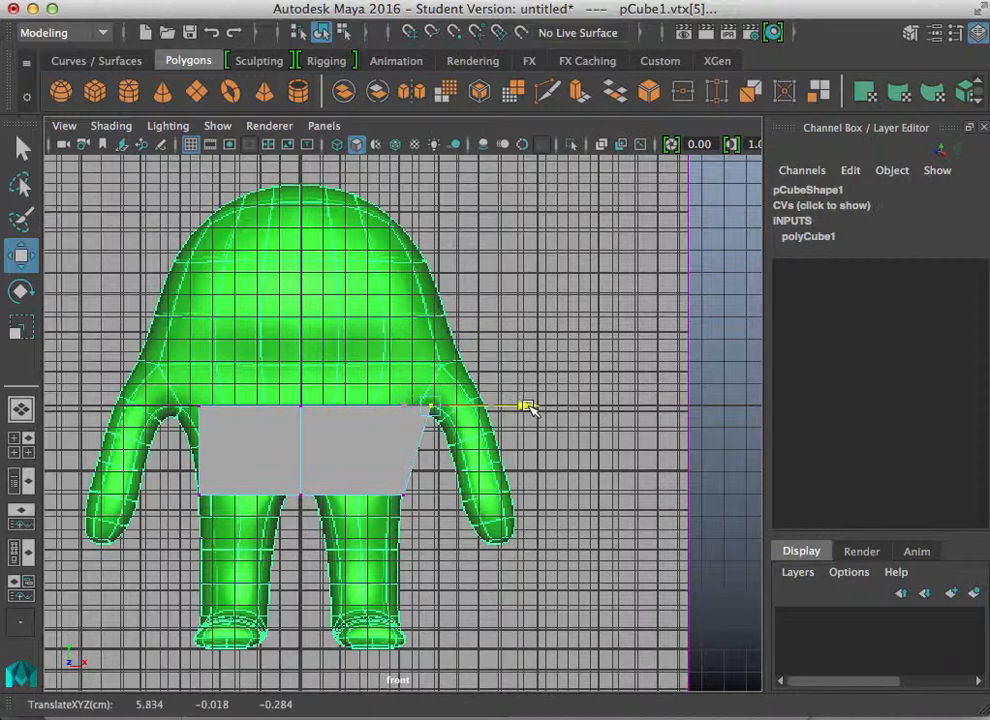
key(z)
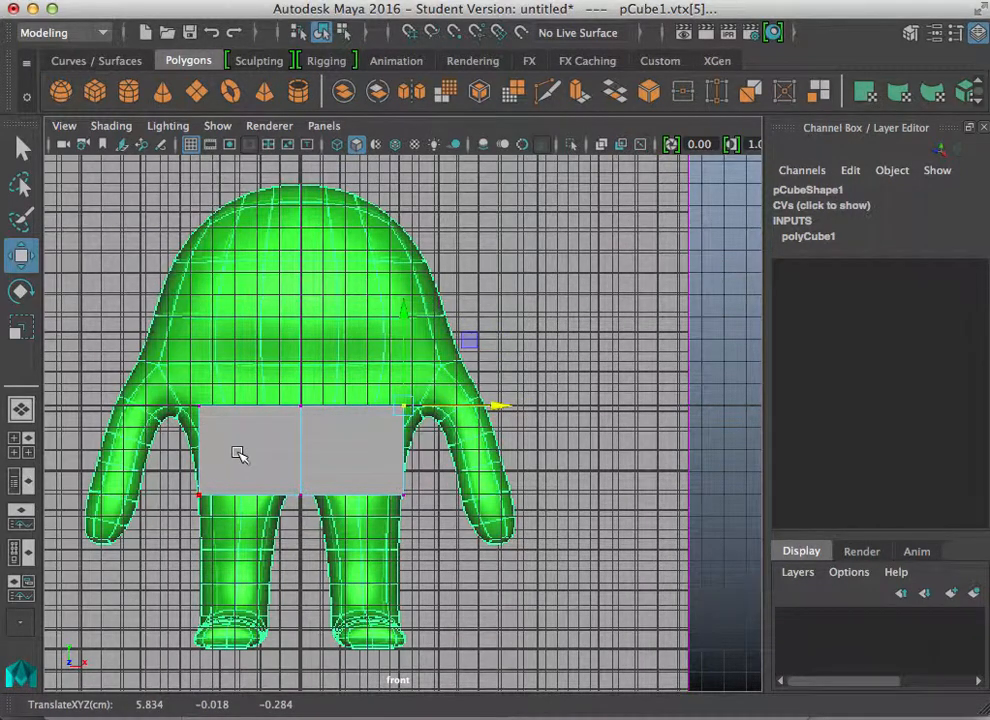
Step: Open the Move tool settings and expand the Symmetry Settings section
double_click(20, 255)
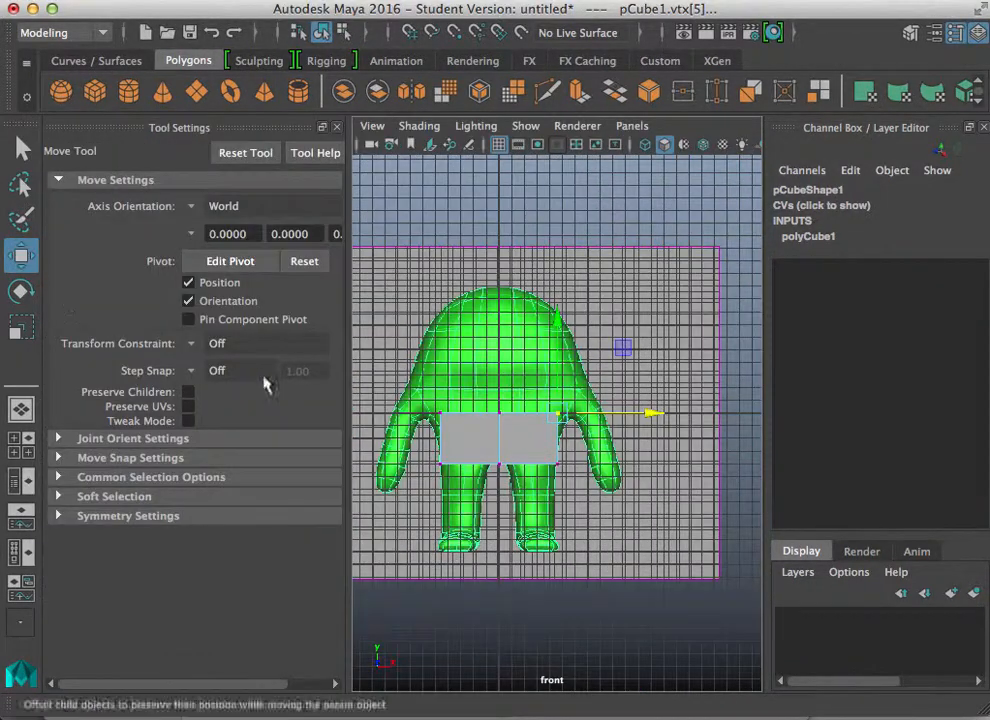
click(983, 127)
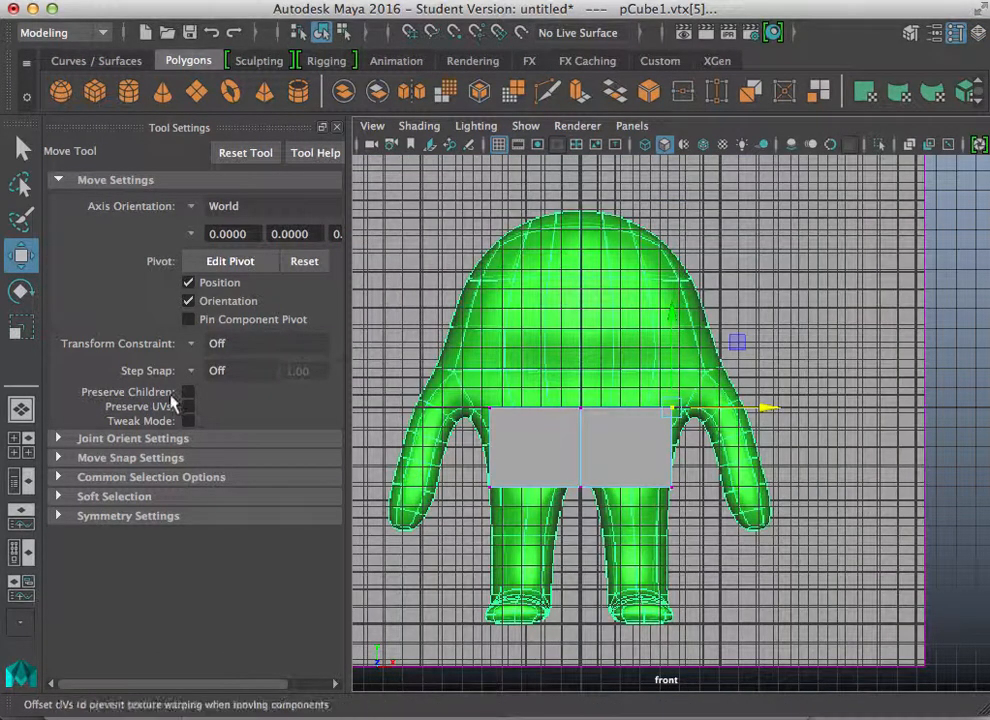
click(59, 516)
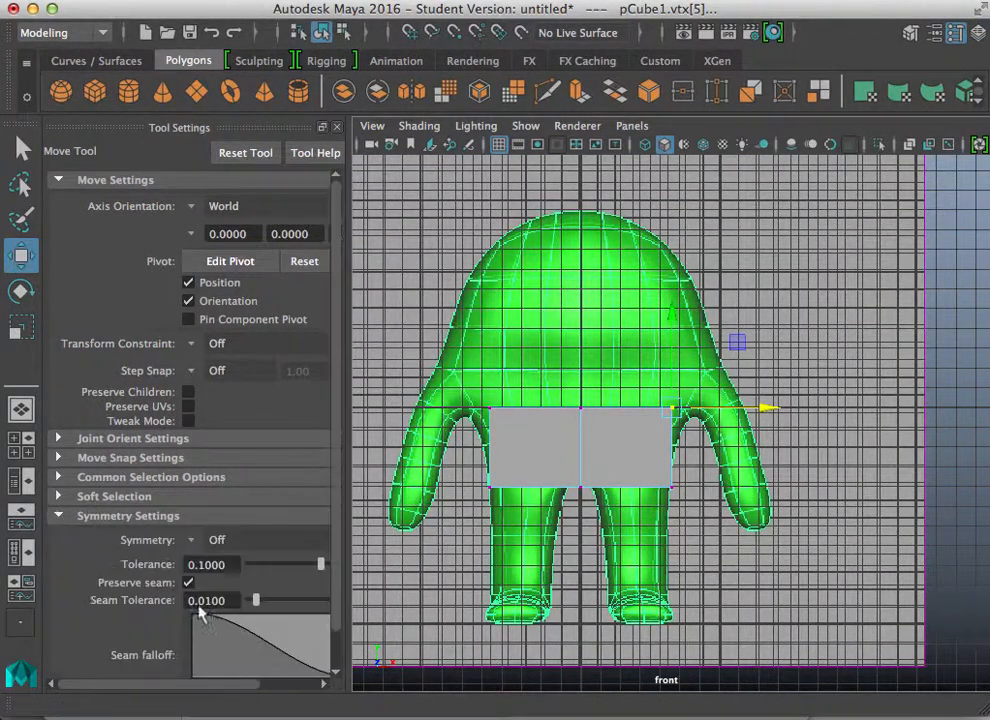
Step: Set the Move tool's symmetry to World X
click(191, 541)
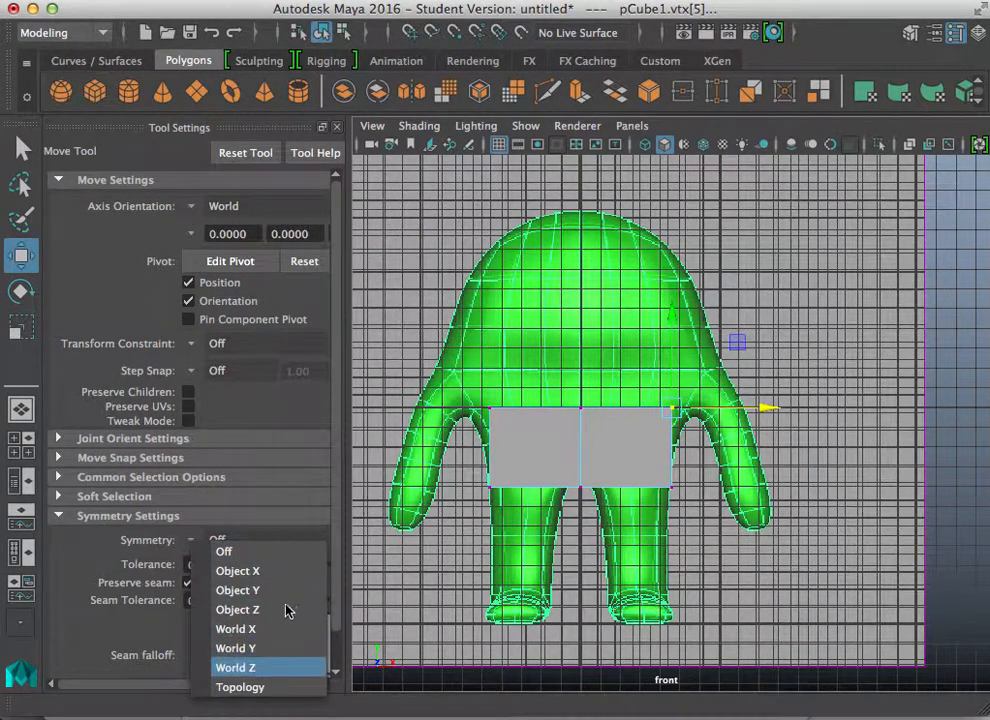
click(347, 417)
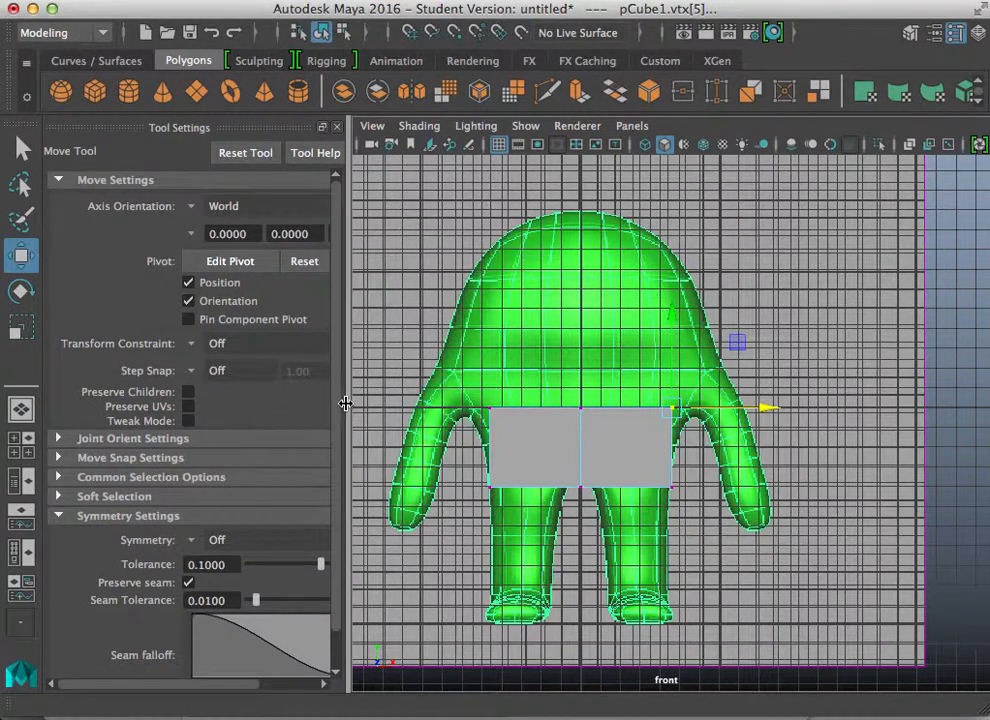
drag(346, 412, 453, 412)
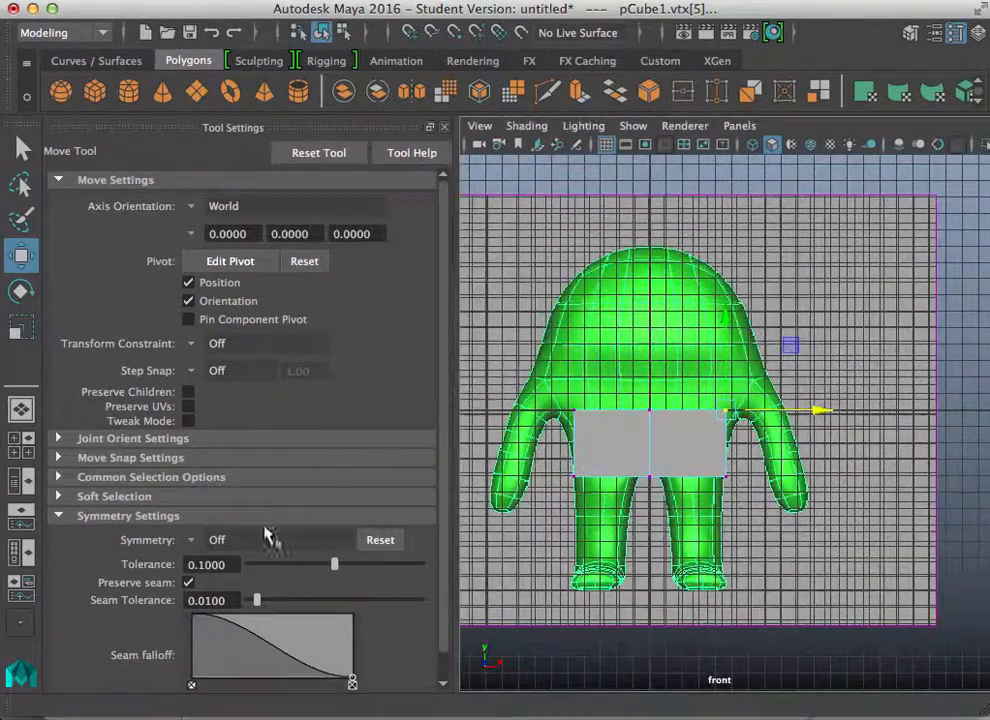
click(190, 540)
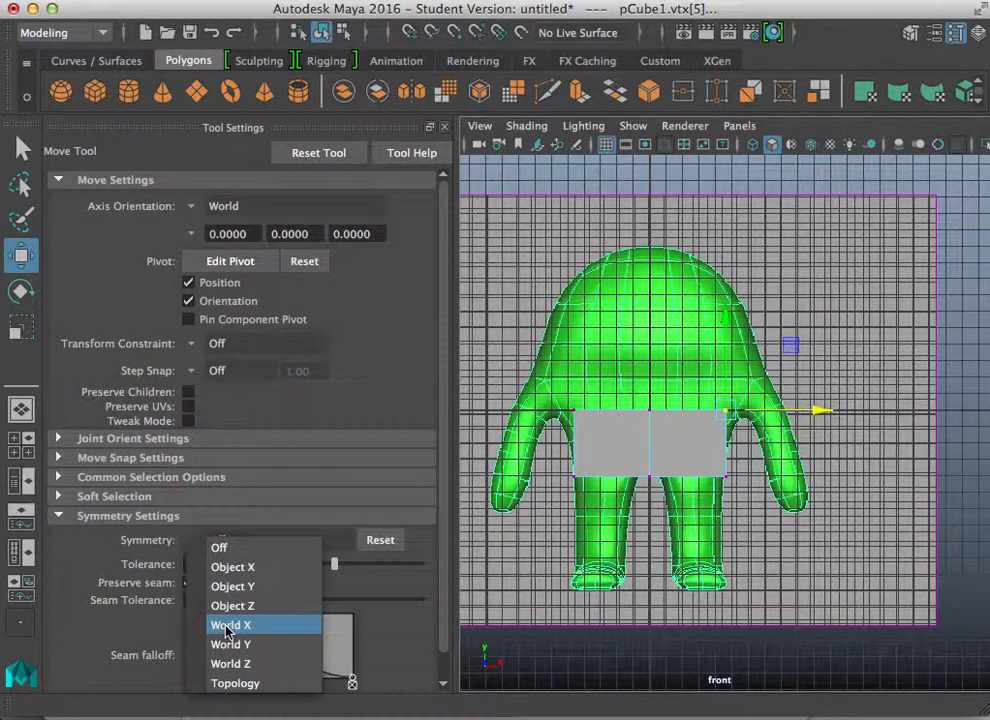
click(228, 663)
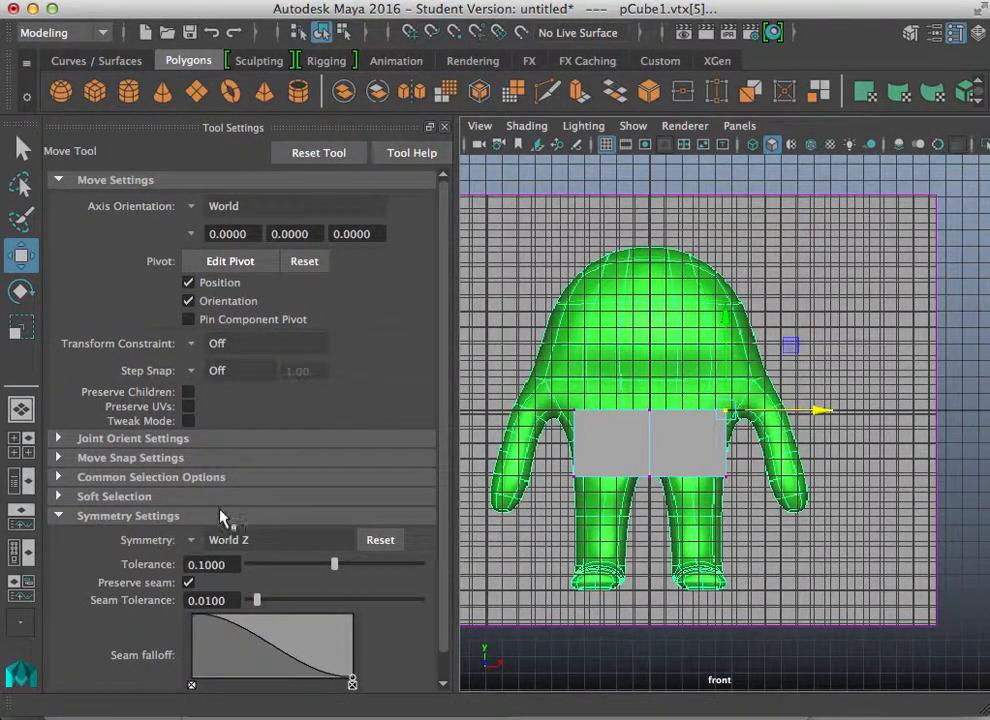
click(193, 541)
click(220, 634)
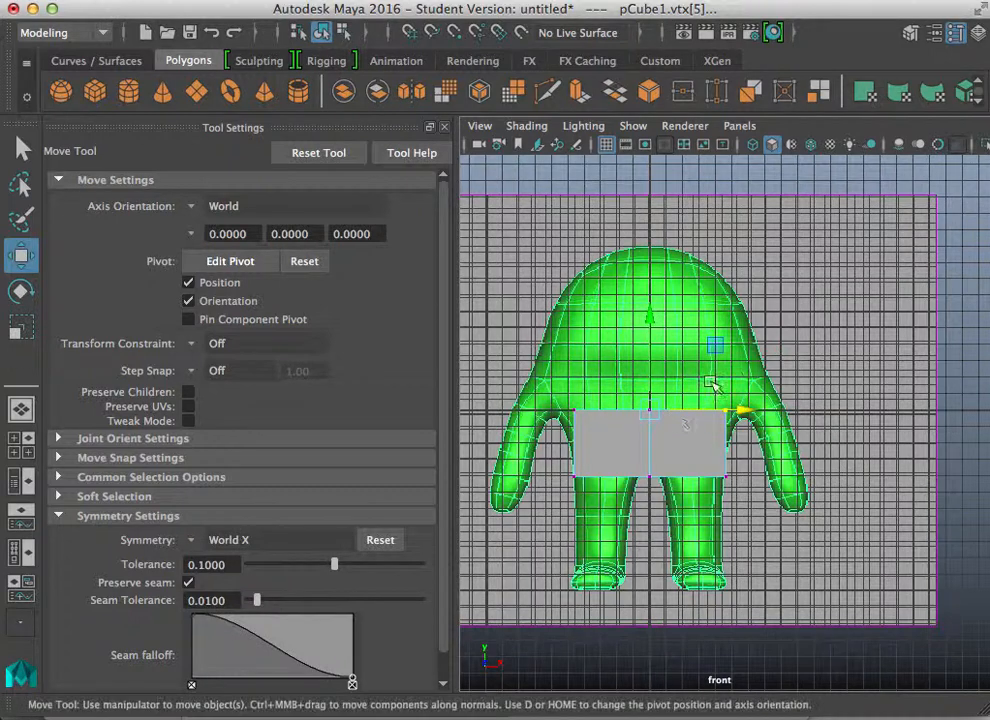
Step: Select the cube's upper right vertex and move it outward along X, widening the top symmetrically
drag(832, 401, 799, 416)
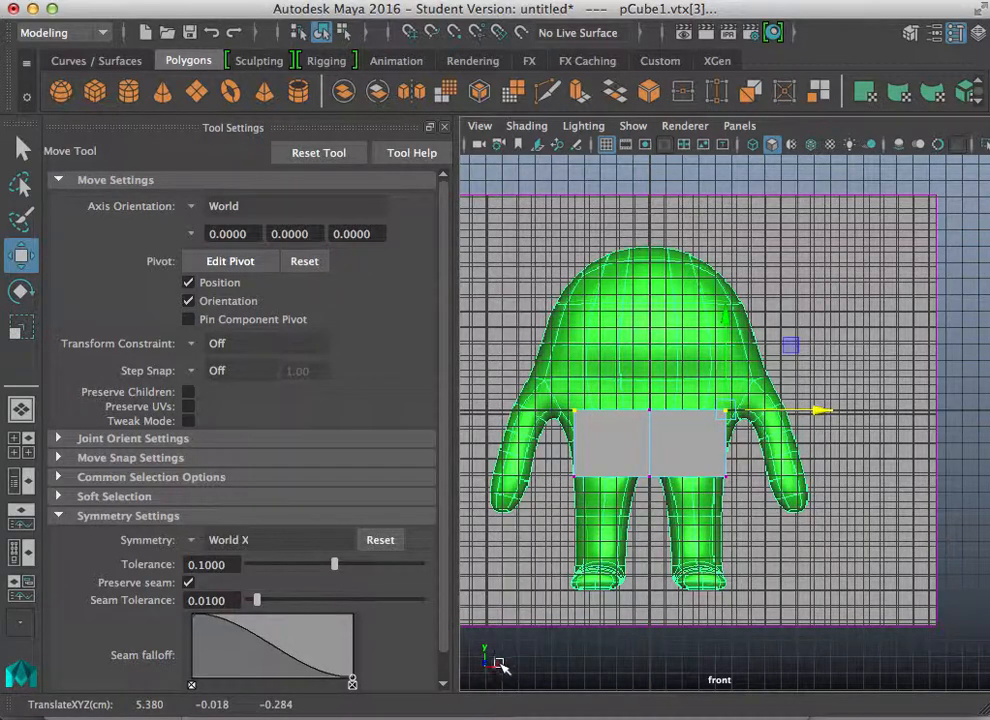
drag(813, 407, 835, 409)
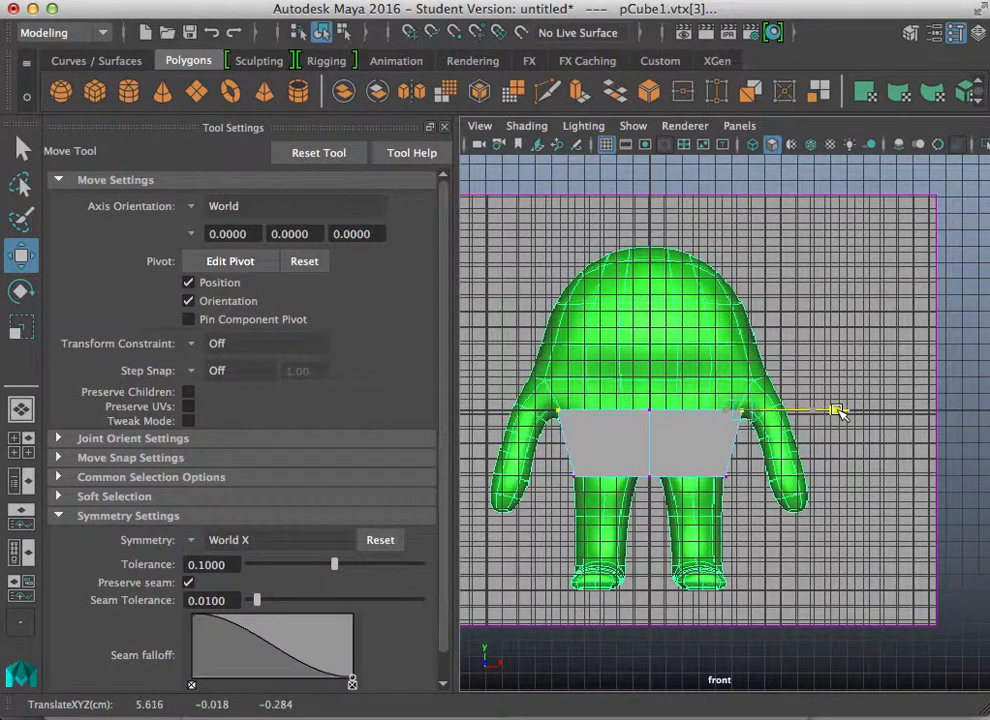
Step: Select the cube's lower right vertex, try moving it, and undo the move
click(722, 474)
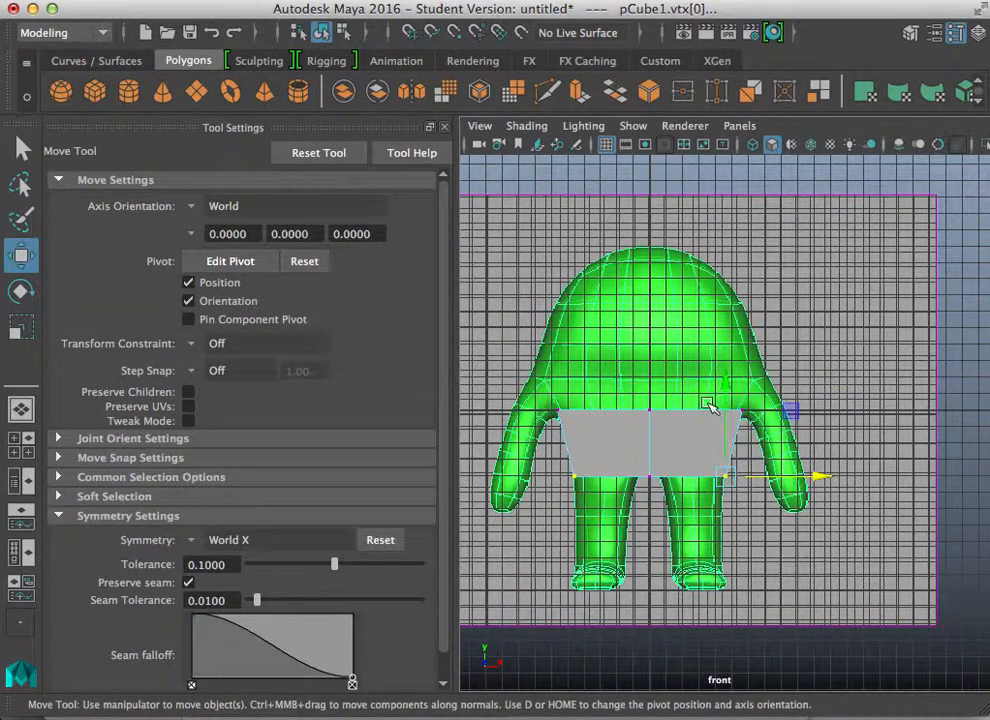
drag(726, 386, 706, 370)
key(ctrl+z)
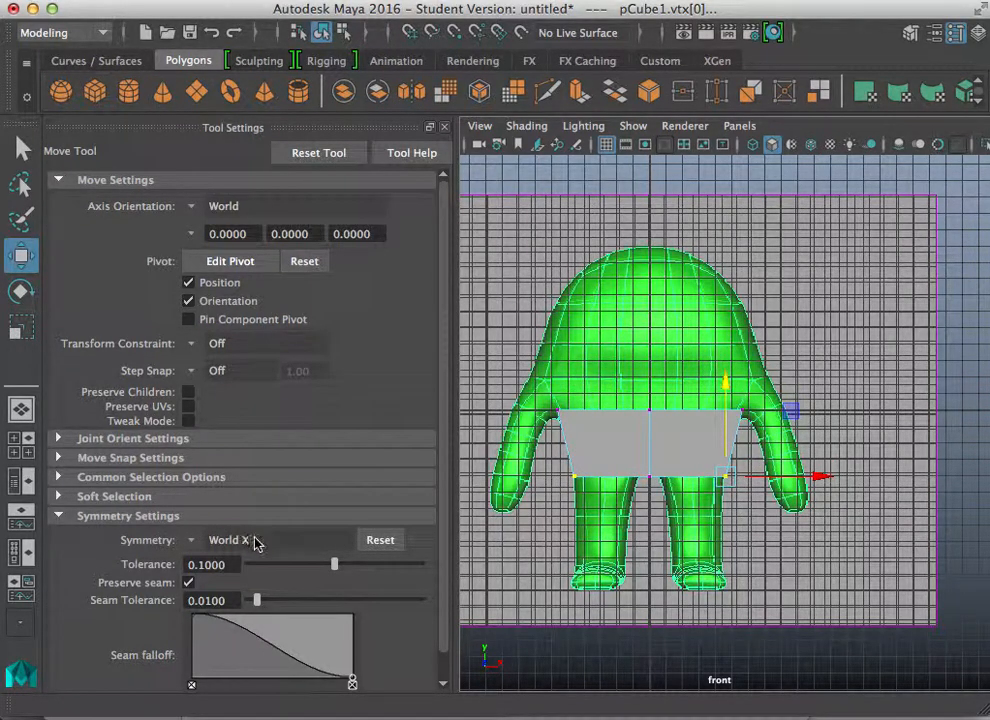
click(193, 541)
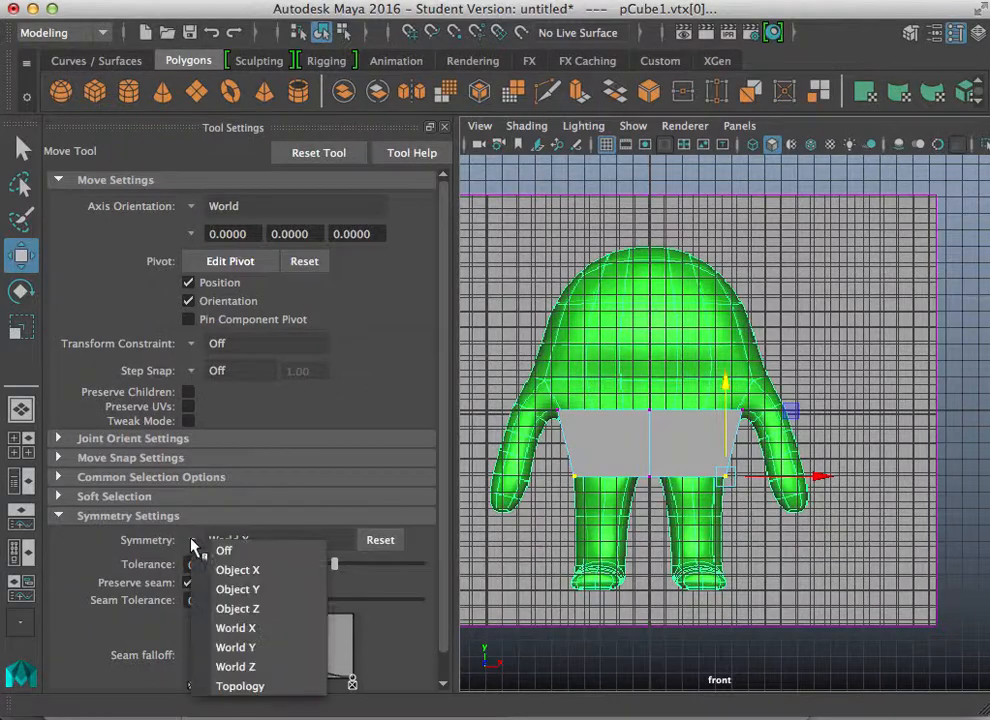
click(285, 628)
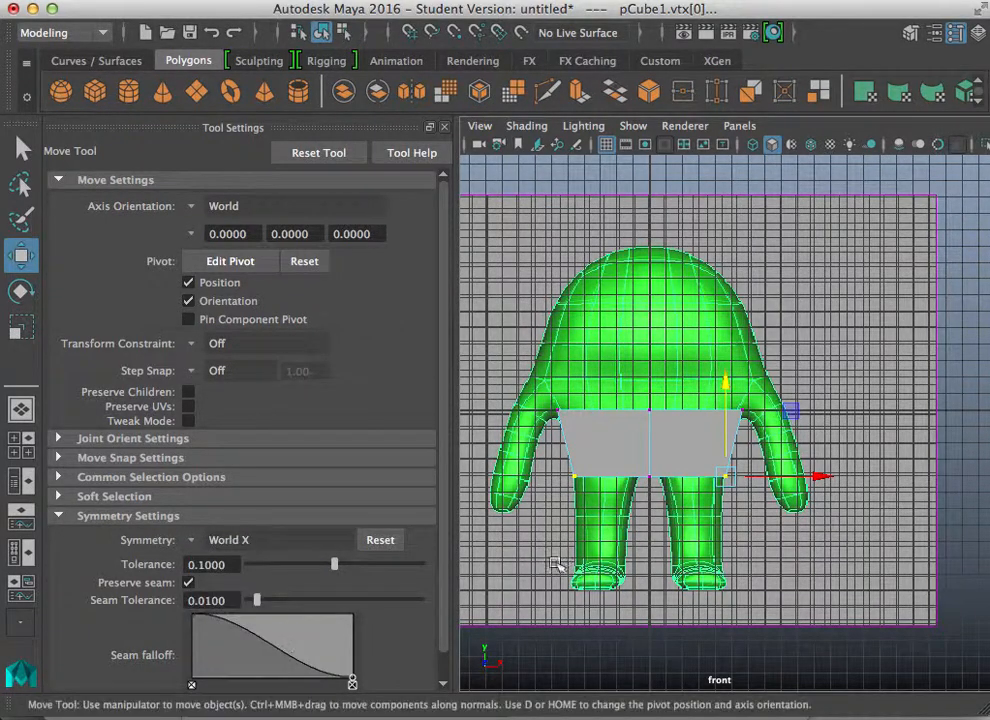
Step: Close the tool settings and hide the grid in the perspective view
key(space)
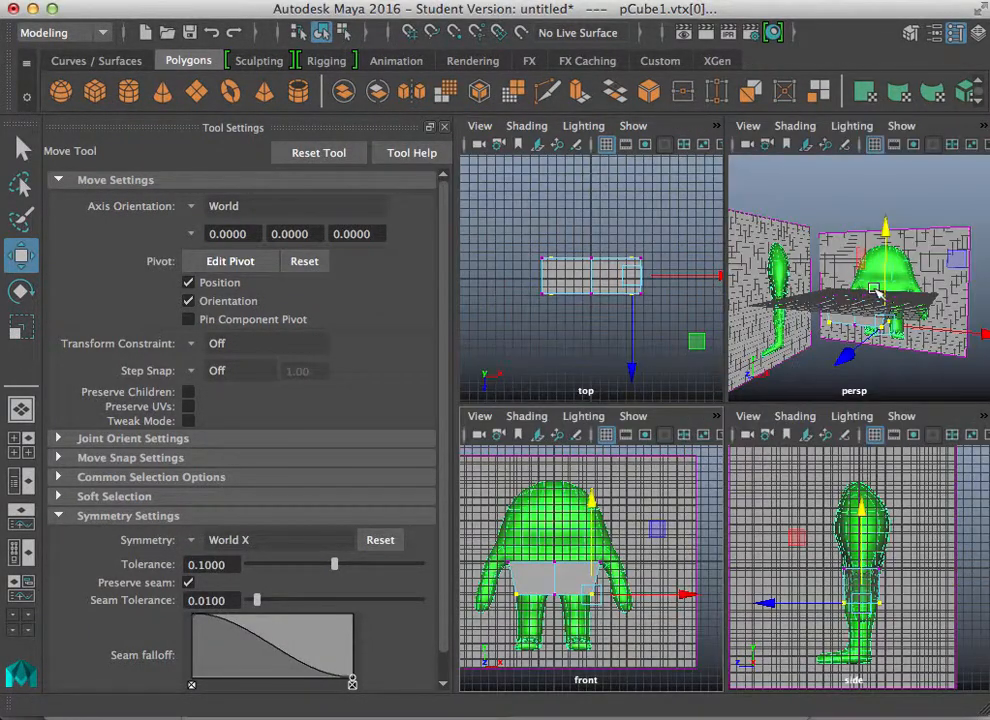
key(space)
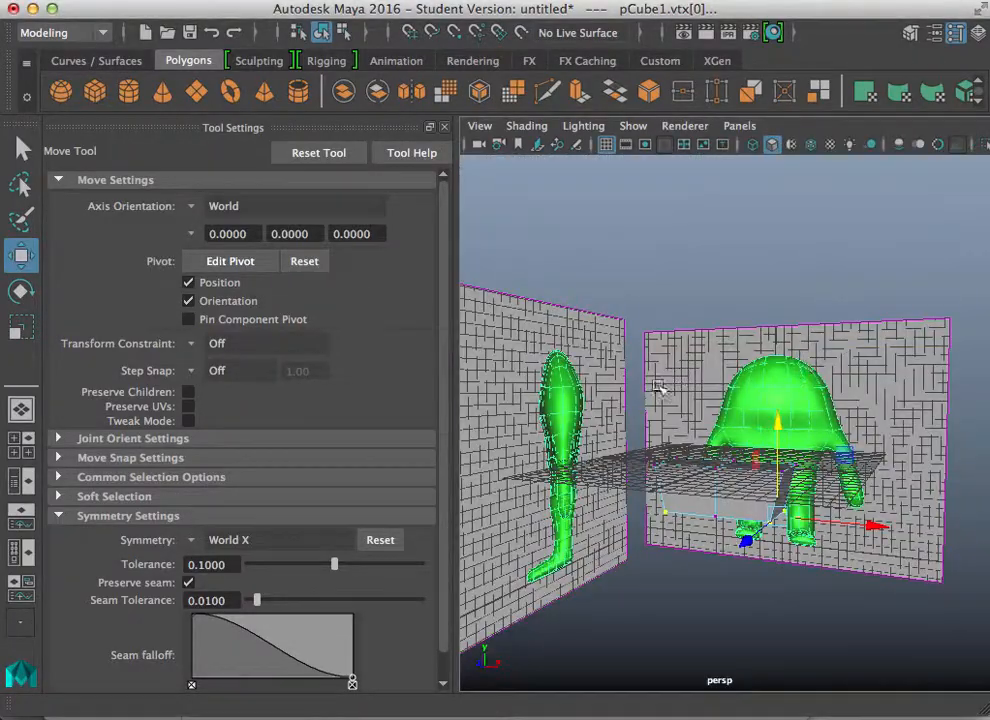
click(445, 129)
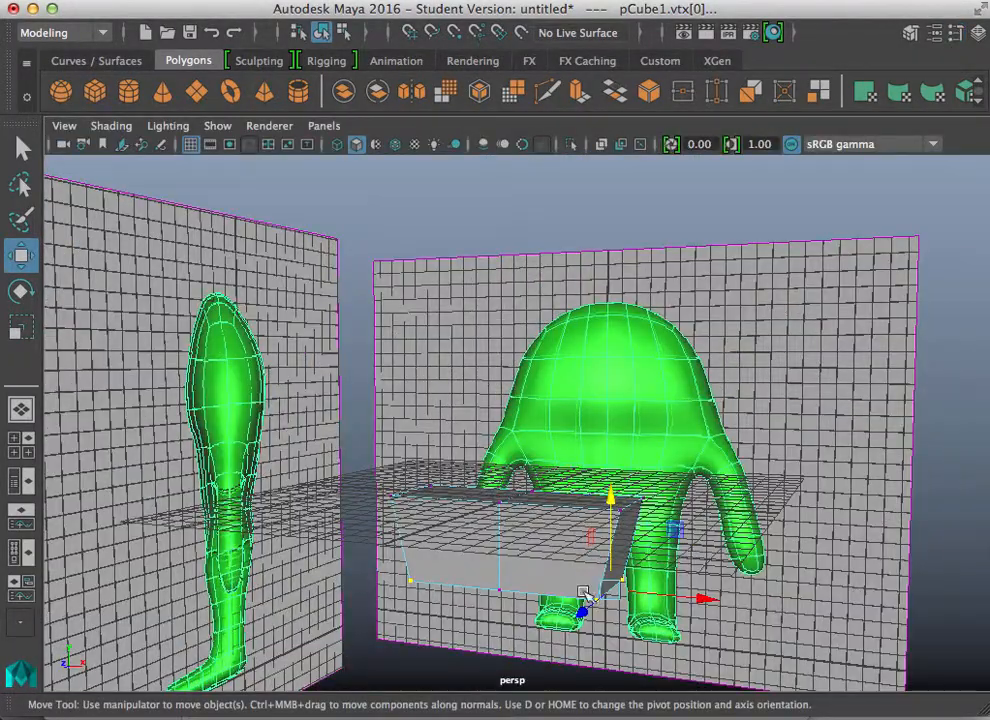
alt+drag(586, 597, 482, 667)
alt+right_drag(482, 667, 467, 613)
alt+drag(467, 613, 372, 550)
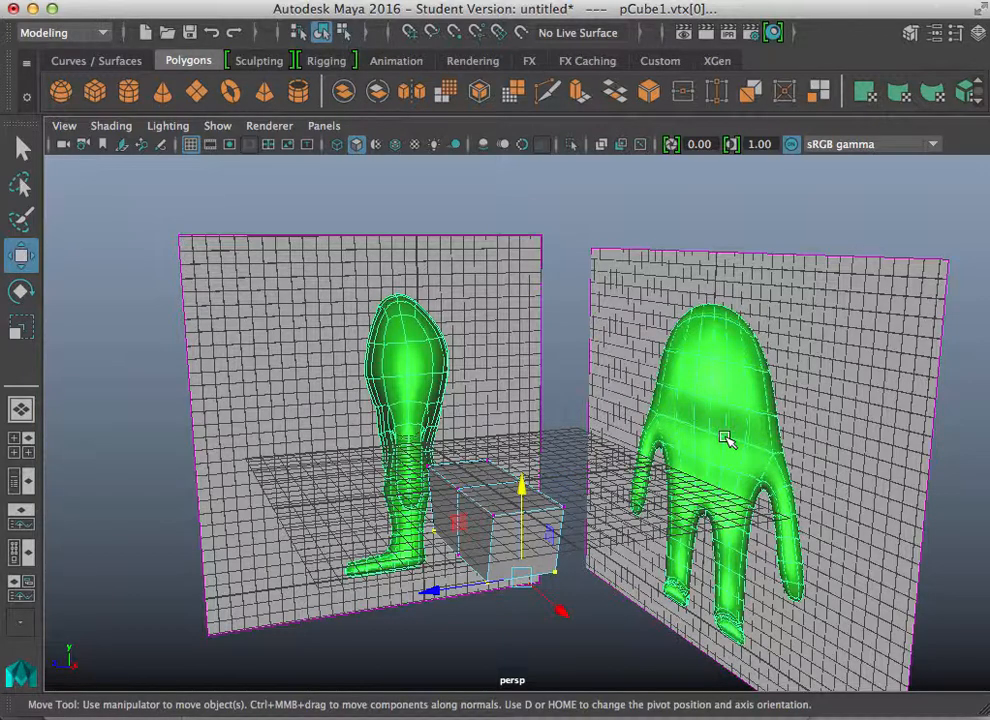
key(space)
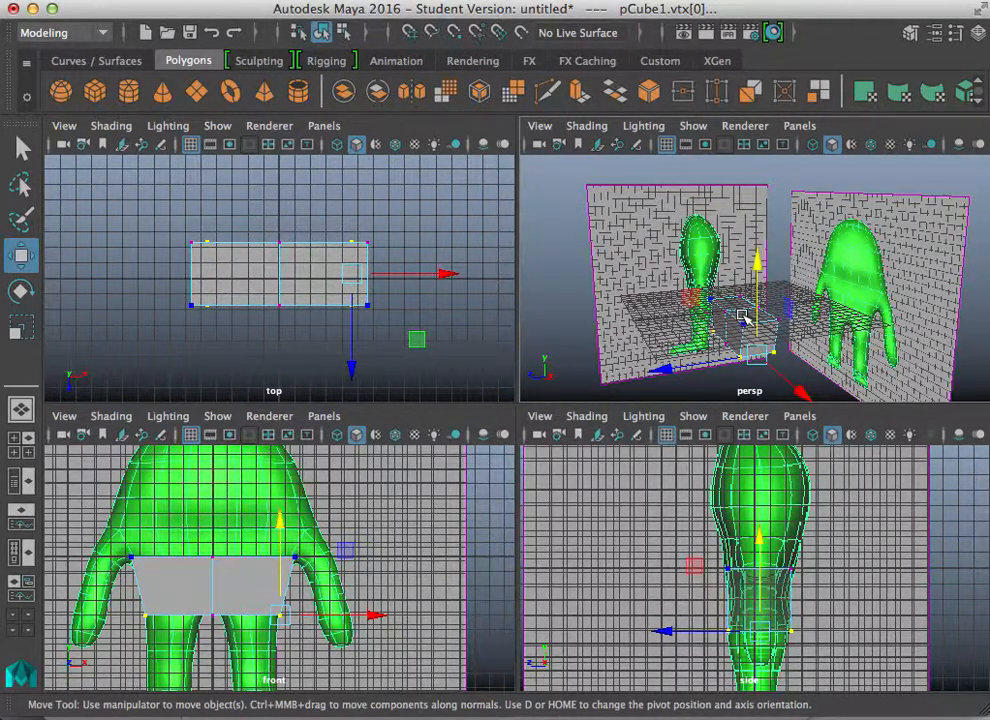
scroll(743, 320, down, 5)
scroll(742, 325, up, 5)
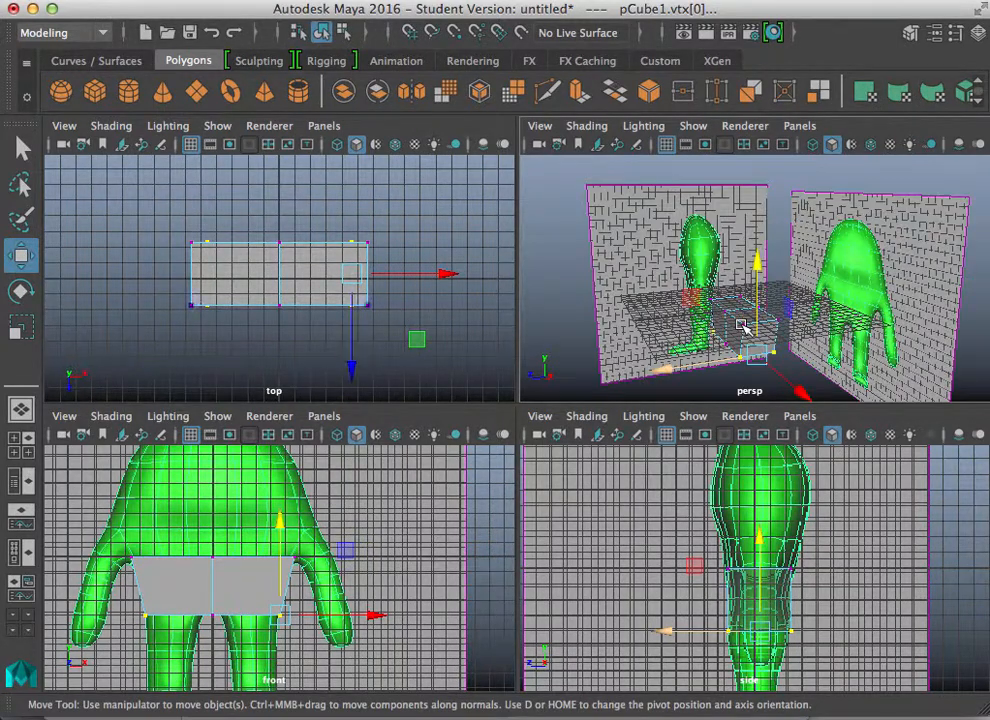
click(693, 126)
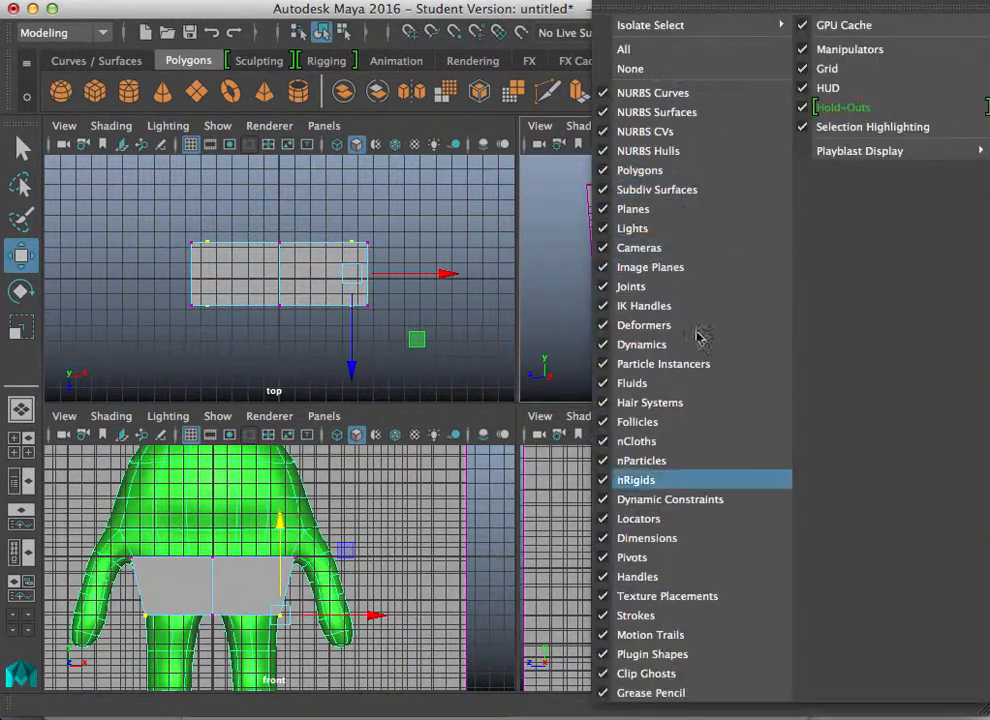
click(828, 70)
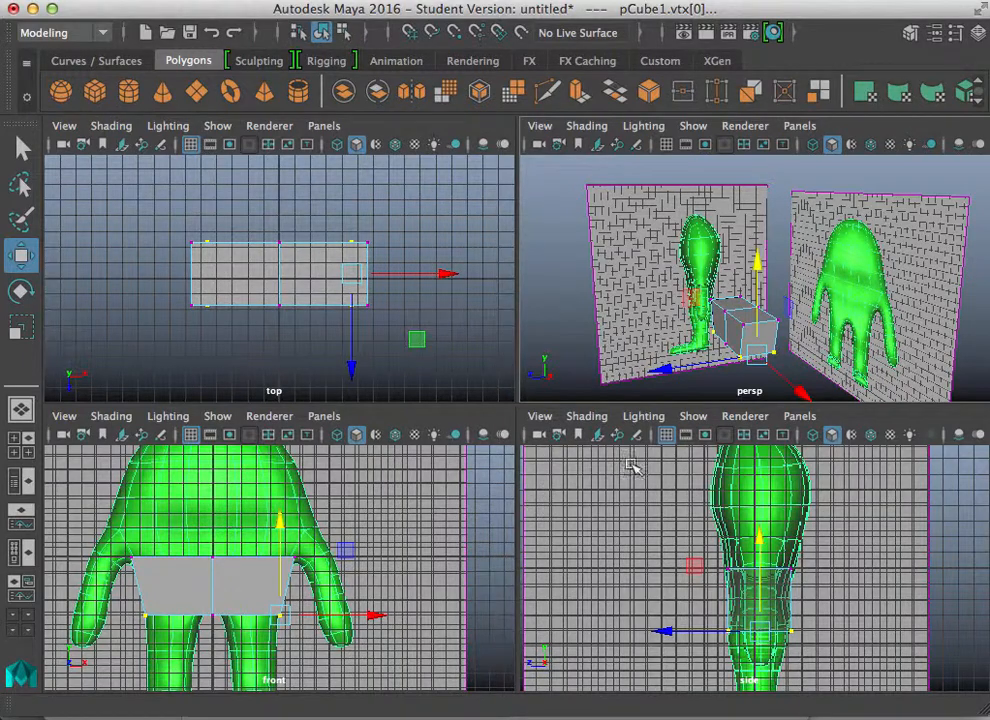
Step: Select the cube's two top faces and extrude them upward about 3.5 units
right_drag(734, 321, 740, 199)
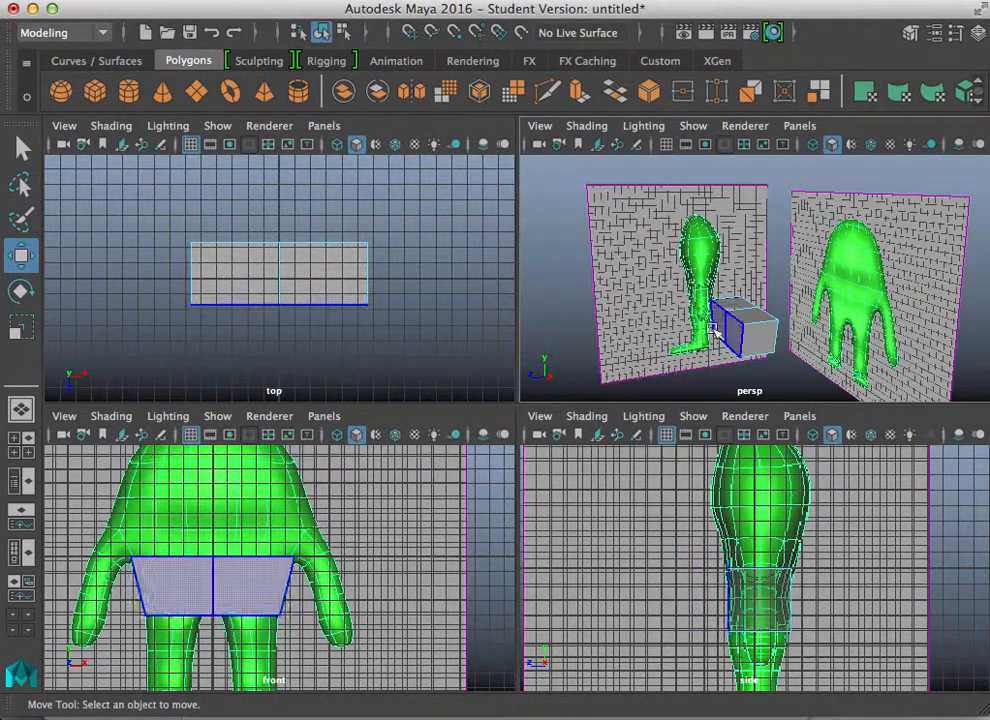
click(752, 312)
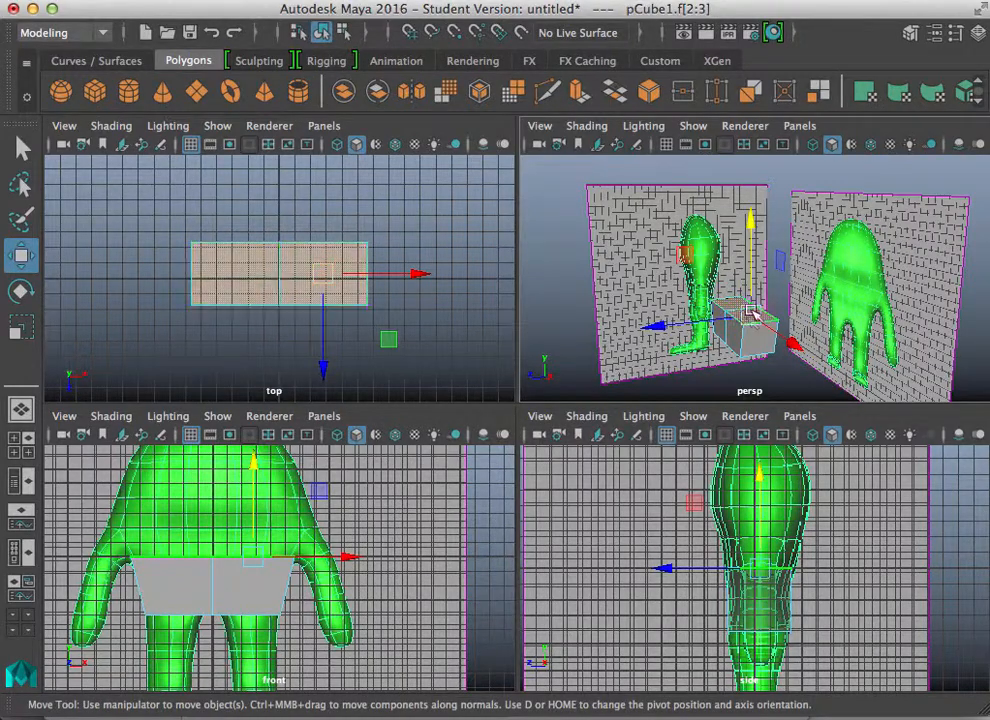
mouse_move(750, 340)
alt+mouse_down()
mouse_move(726, 351)
mouse_move(747, 354)
alt+mouse_up()
alt+right_drag(747, 354, 802, 329)
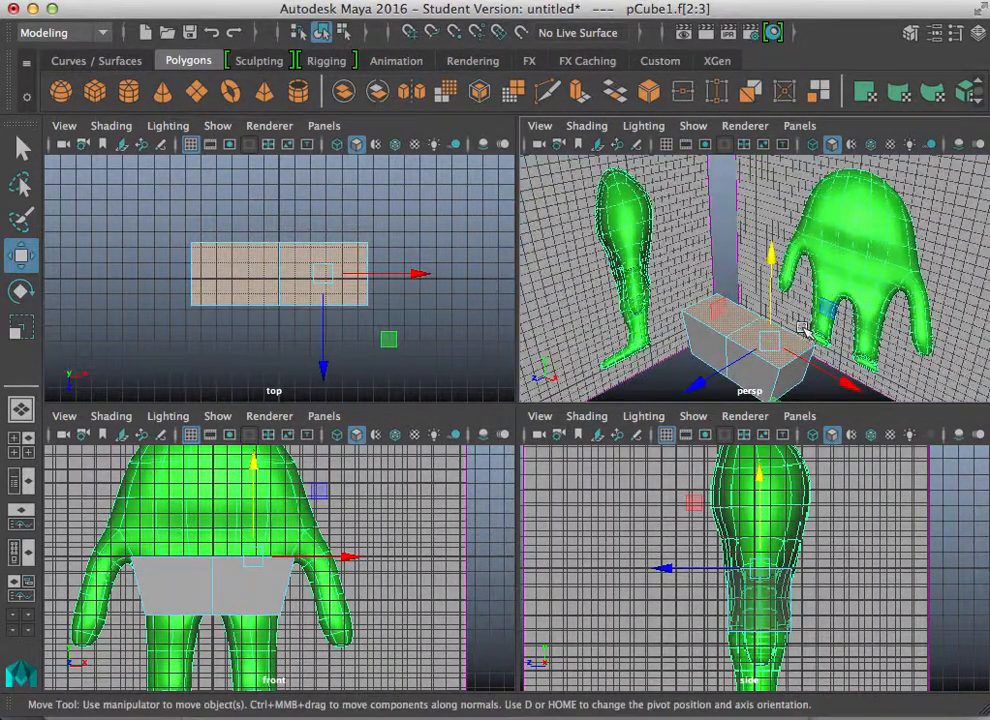
alt+middle_drag(797, 304, 783, 268)
key(space)
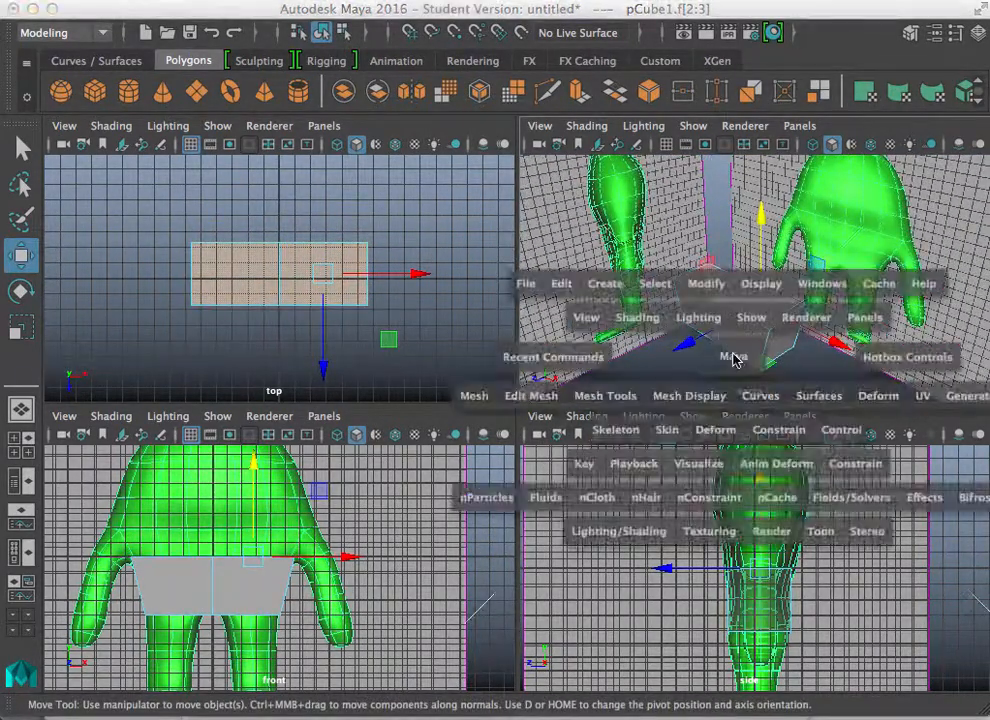
click(450, 615)
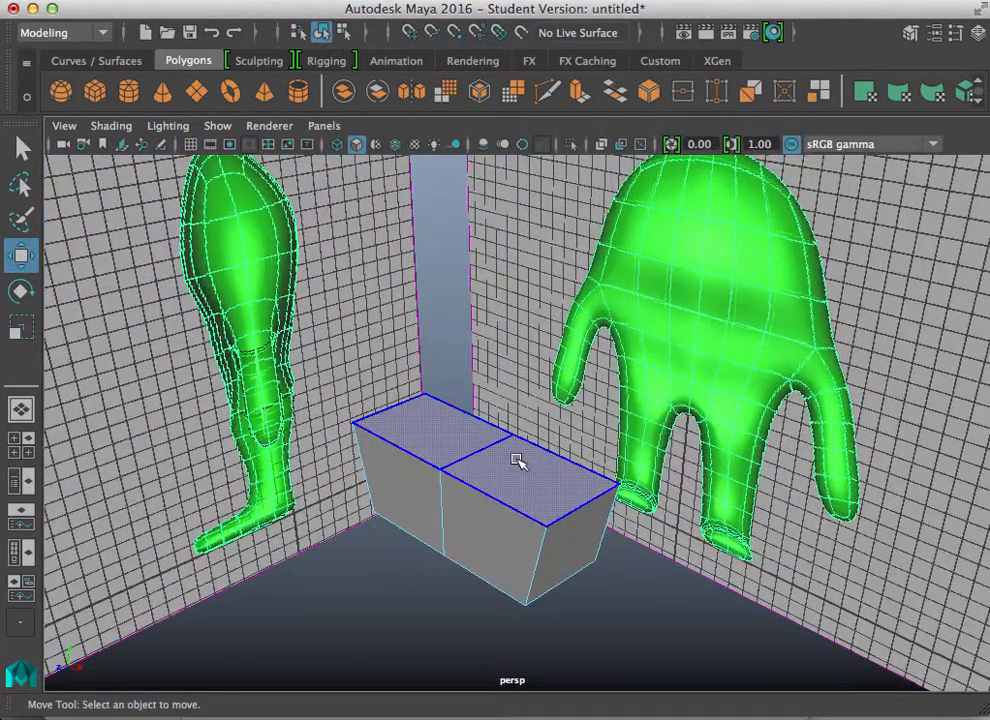
click(519, 462)
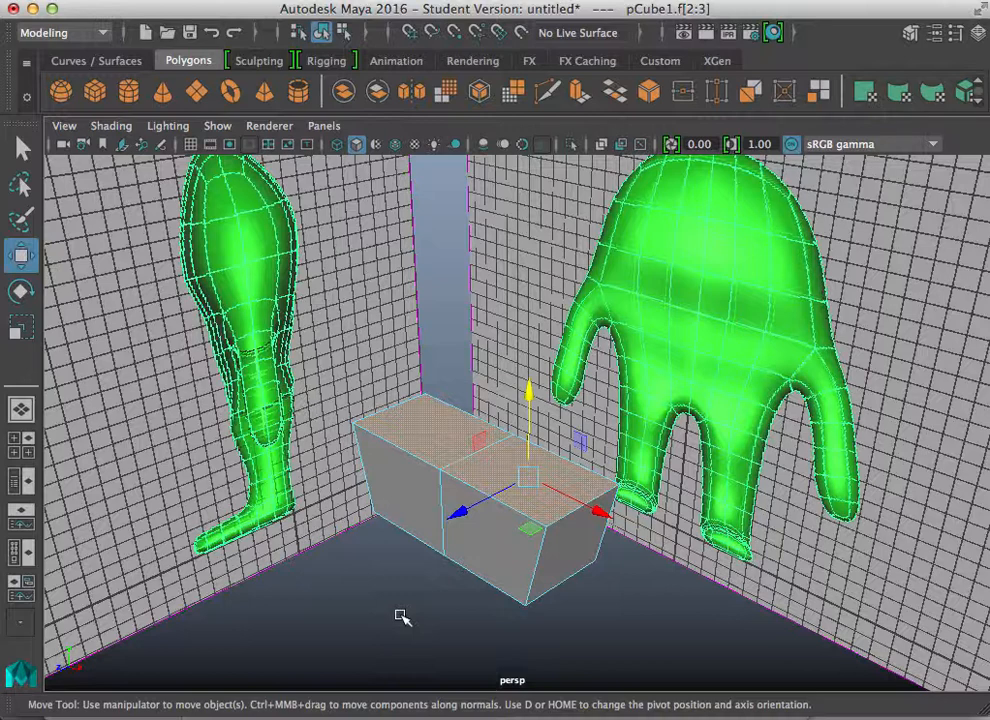
click(580, 94)
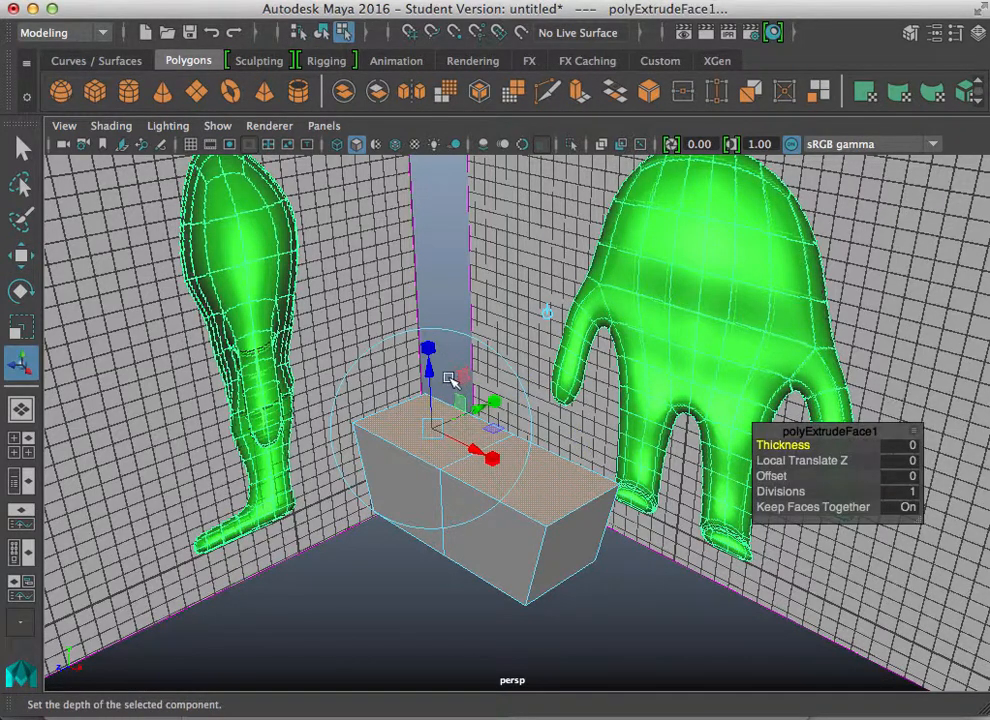
drag(432, 376, 427, 268)
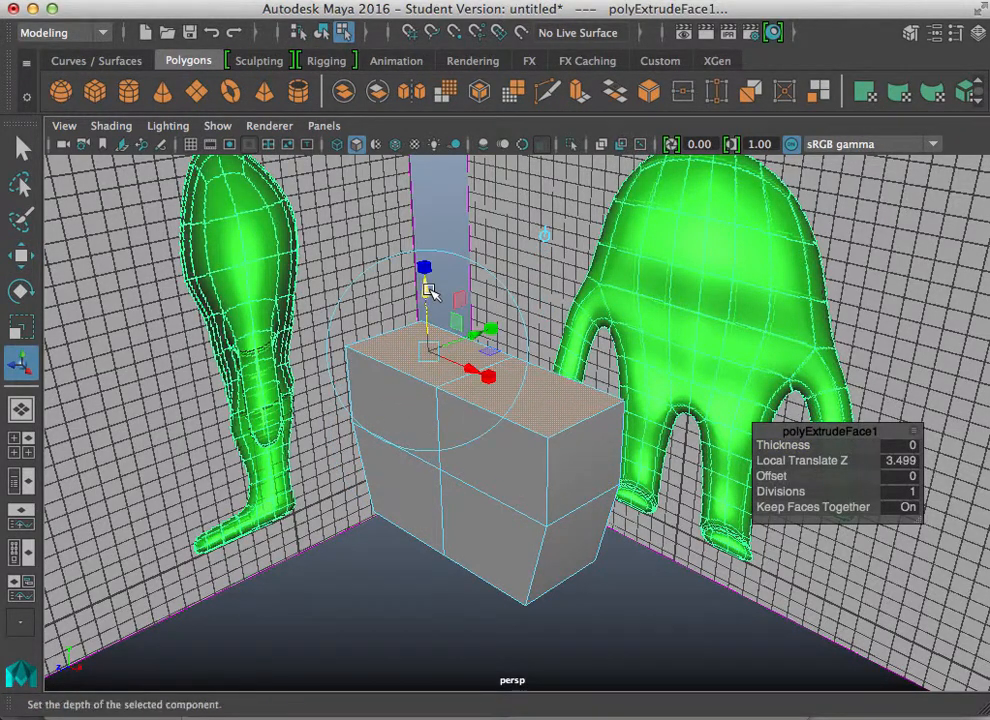
Step: Adjust the extruded top faces against the side reference, bringing the extrusion depth to about 2.91
key(space)
key(space)
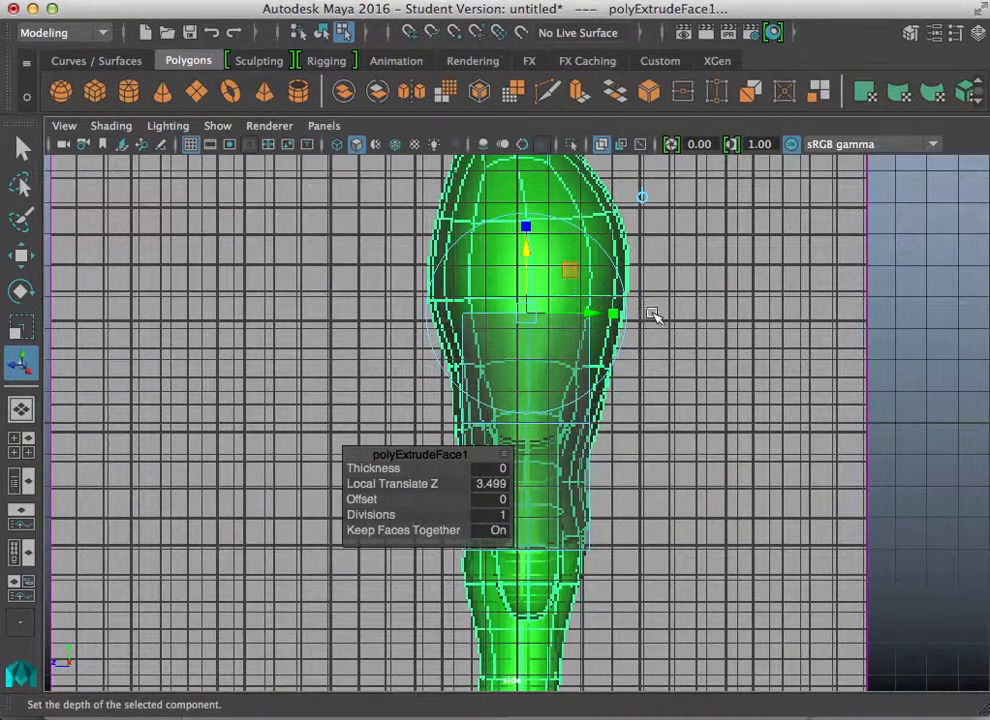
drag(617, 316, 656, 316)
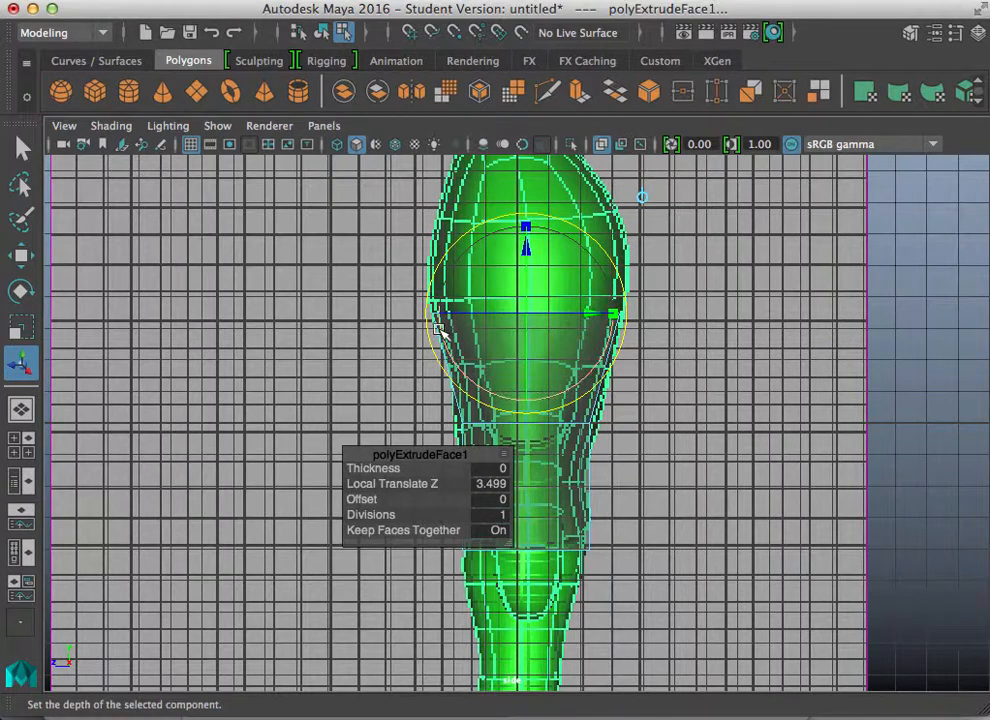
drag(443, 314, 450, 339)
drag(521, 248, 524, 272)
key(space)
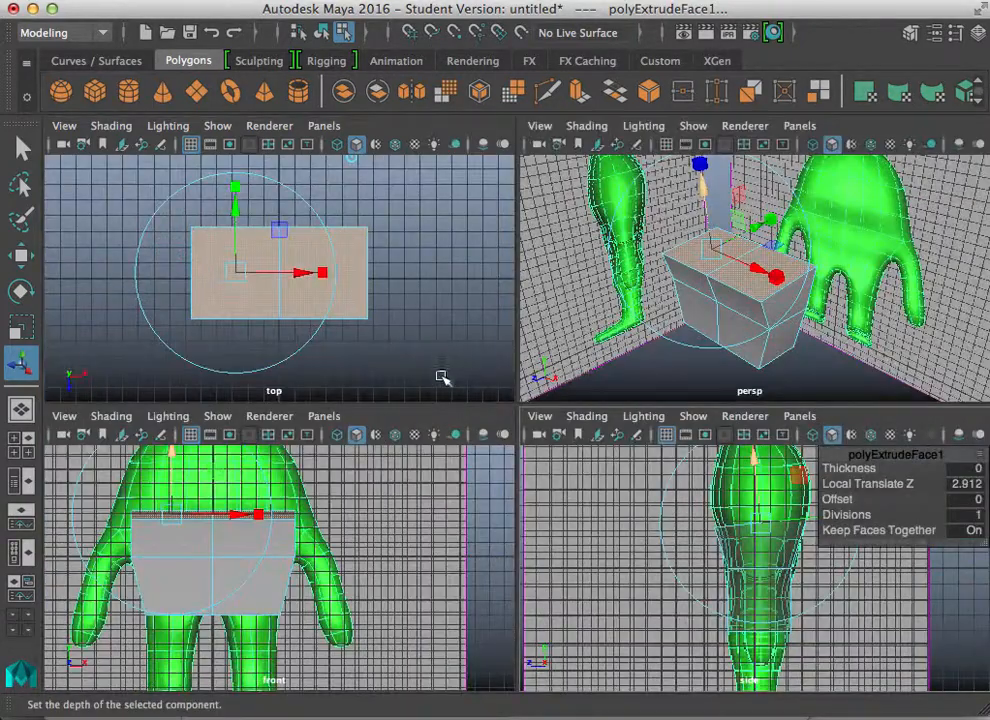
key(space)
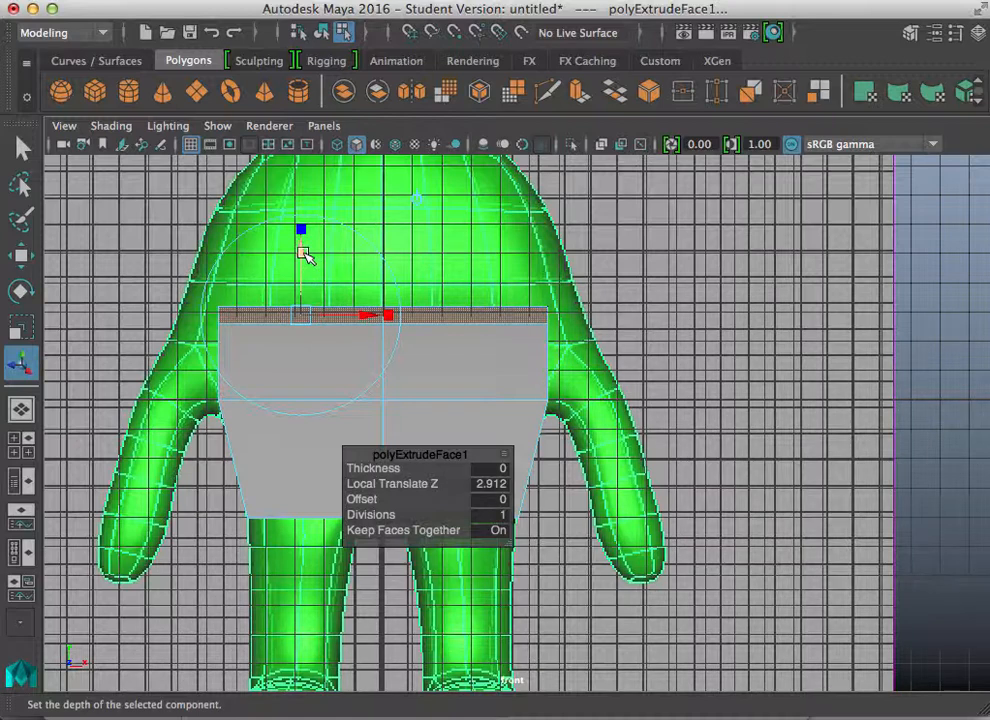
Step: Extrude the top faces a second time, about 2.92 units upward, fitting them to the side reference
key(ctrl+e)
key(space)
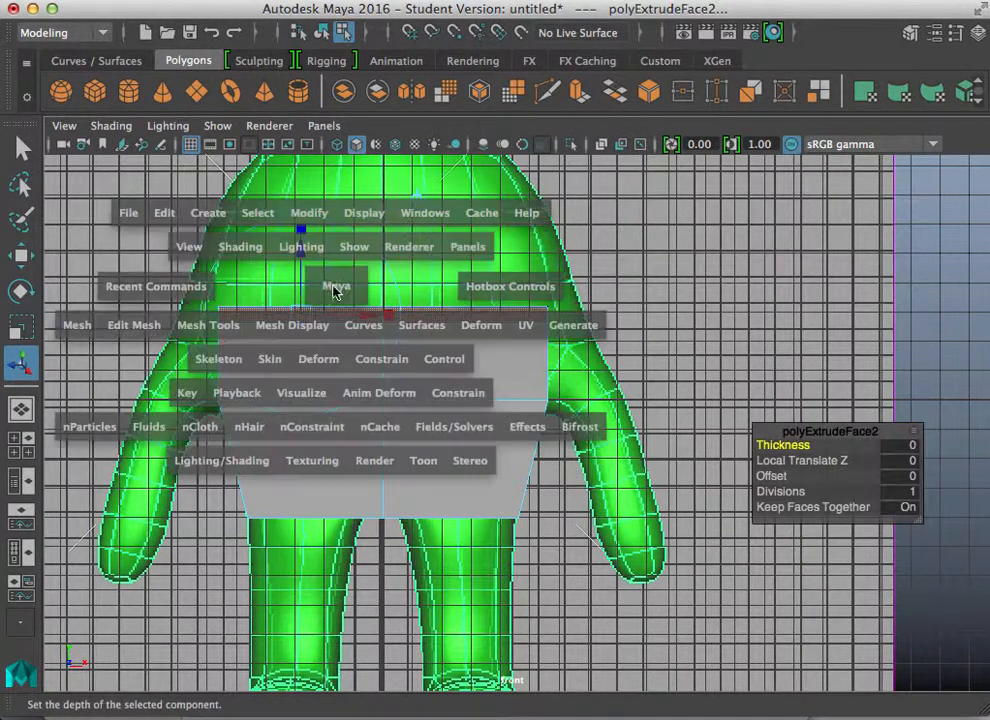
key(space)
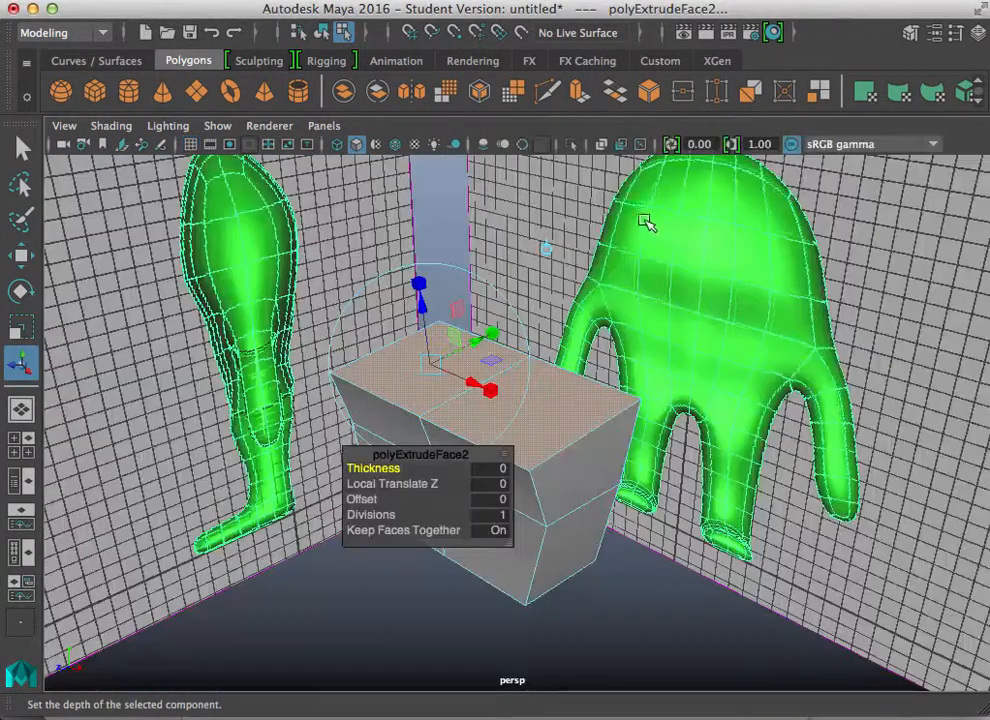
key(space)
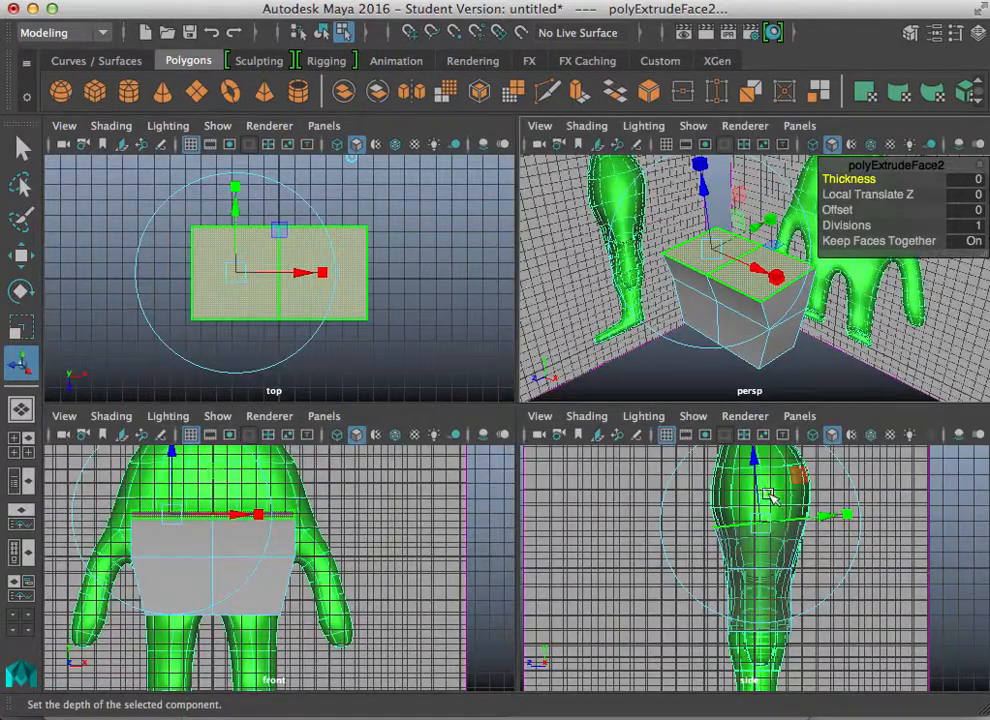
key(space)
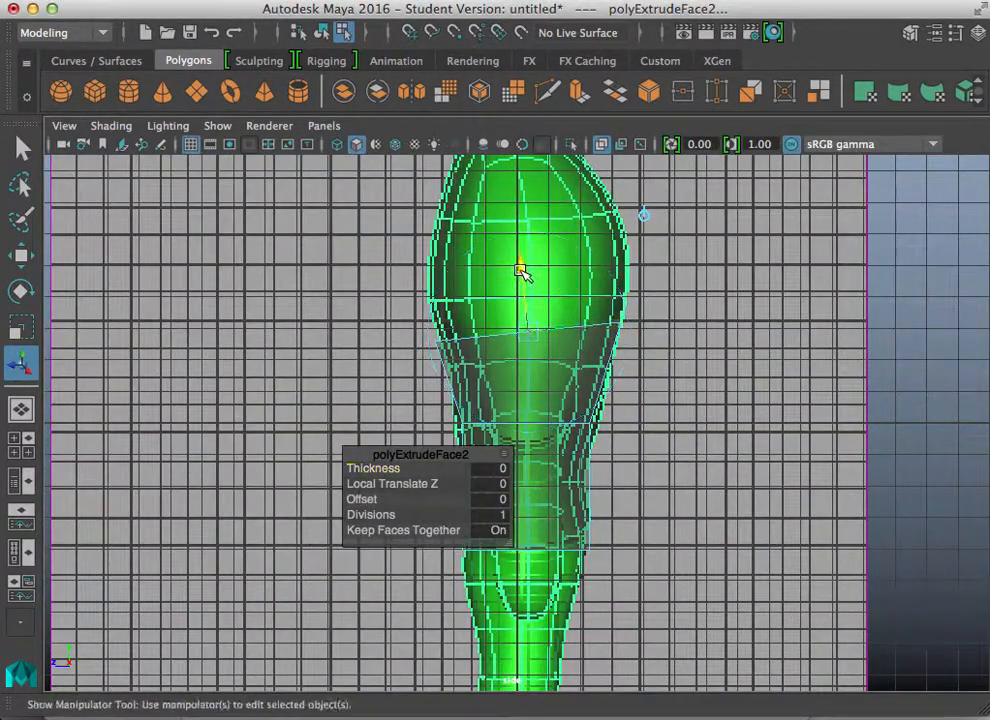
drag(511, 268, 510, 185)
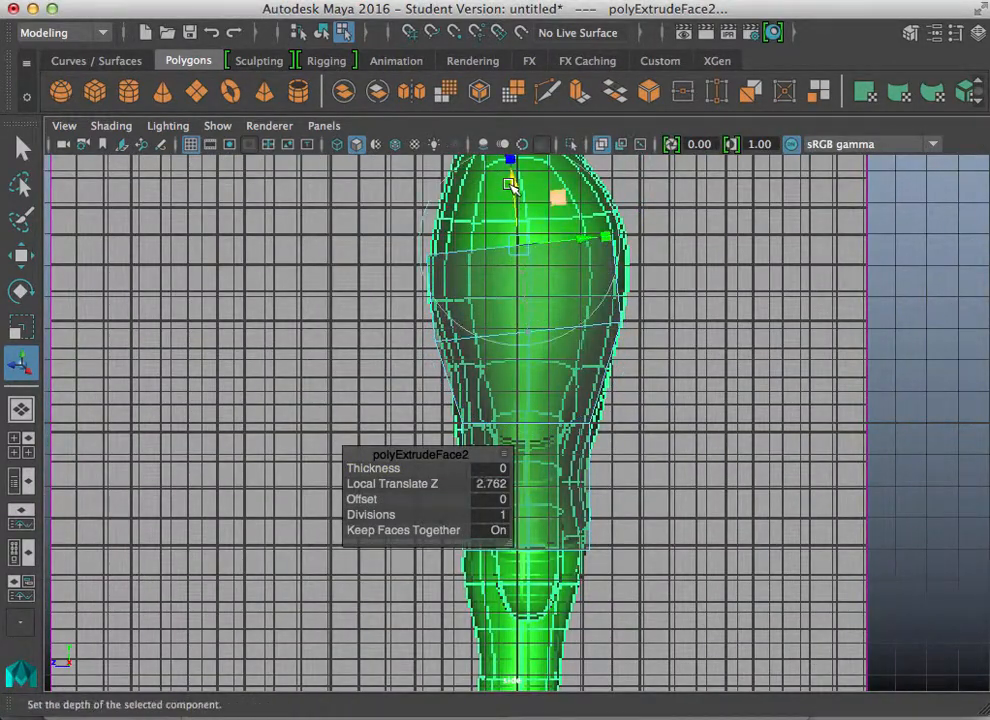
drag(583, 239, 587, 252)
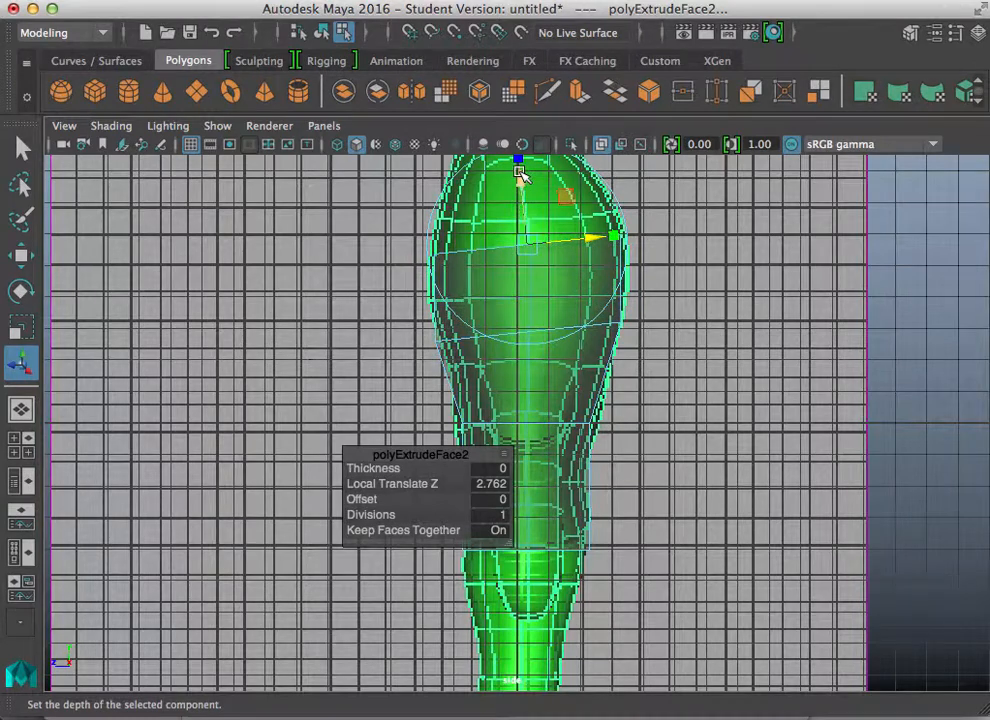
drag(520, 173, 521, 167)
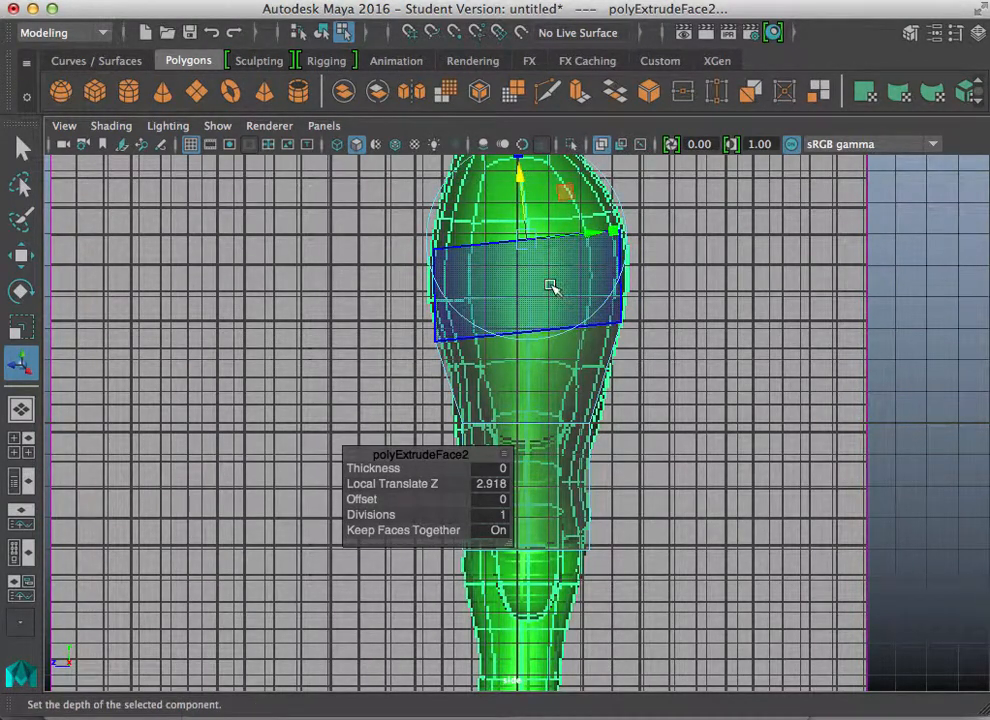
Step: Scale the new top faces slightly wider to match the body outline in the front view
key(space)
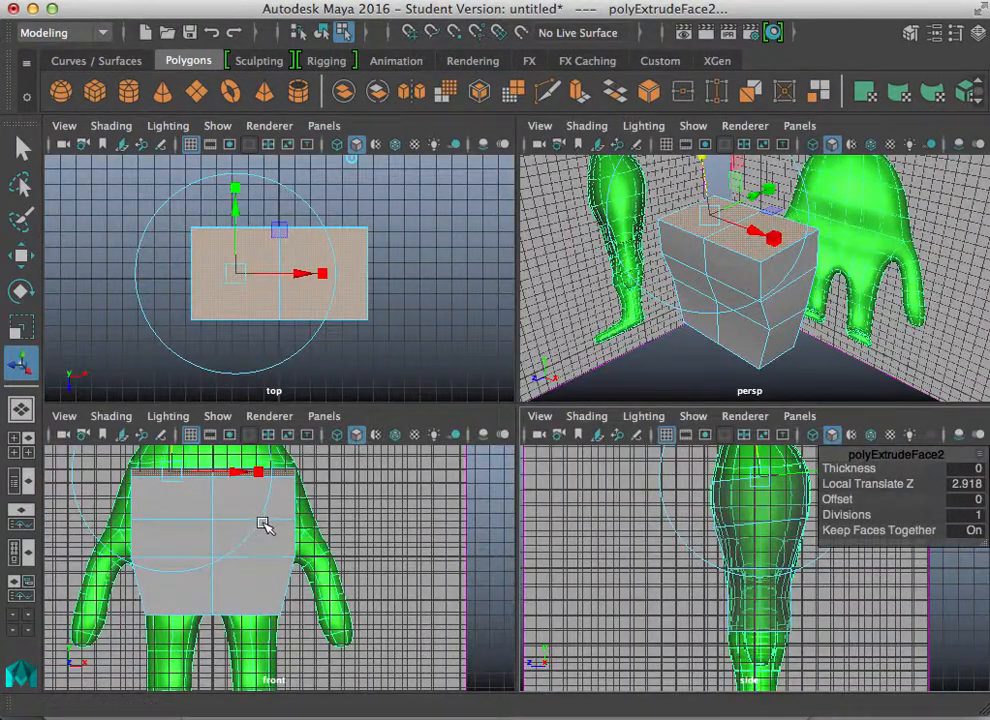
key(space)
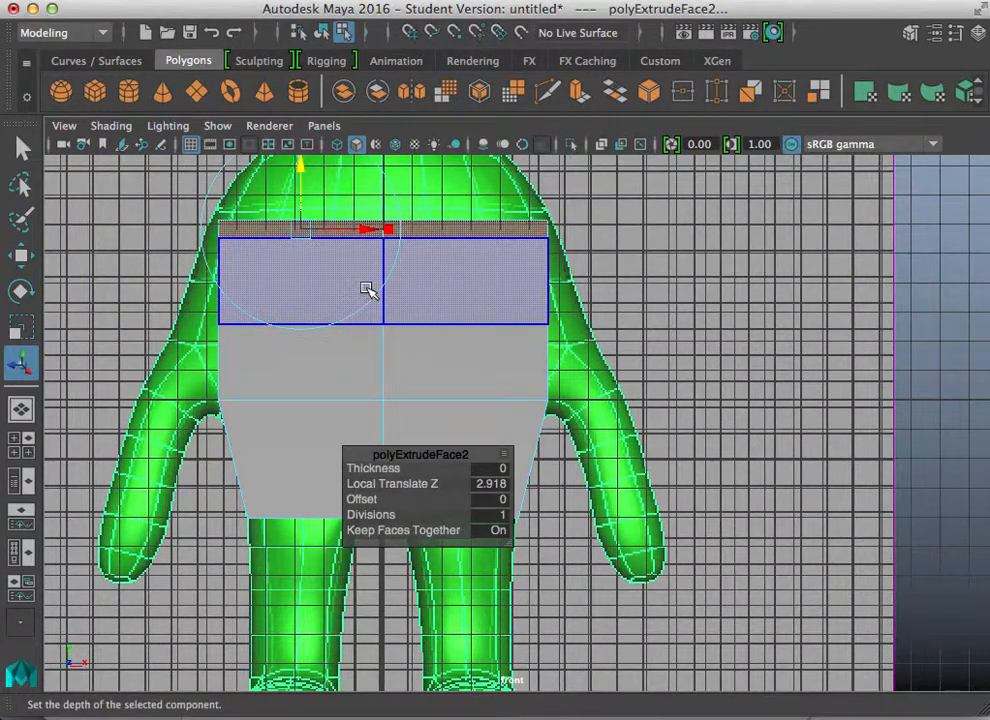
drag(391, 229, 396, 230)
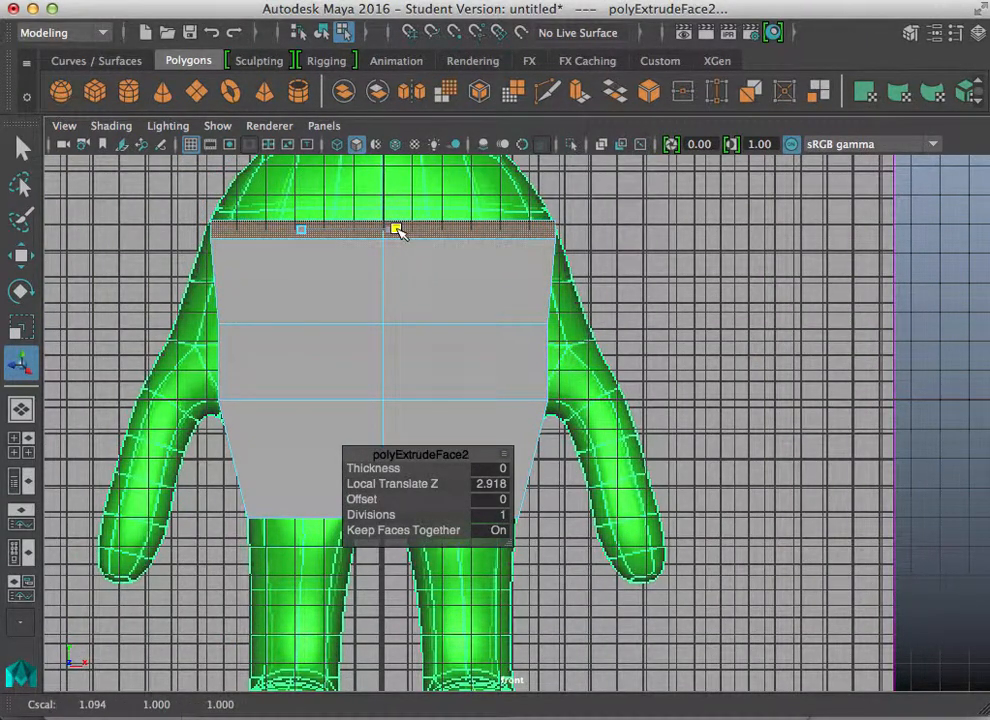
Step: Extrude the top faces a third time, about 2.86 units, adjusting them against the side reference
key(ctrl+e)
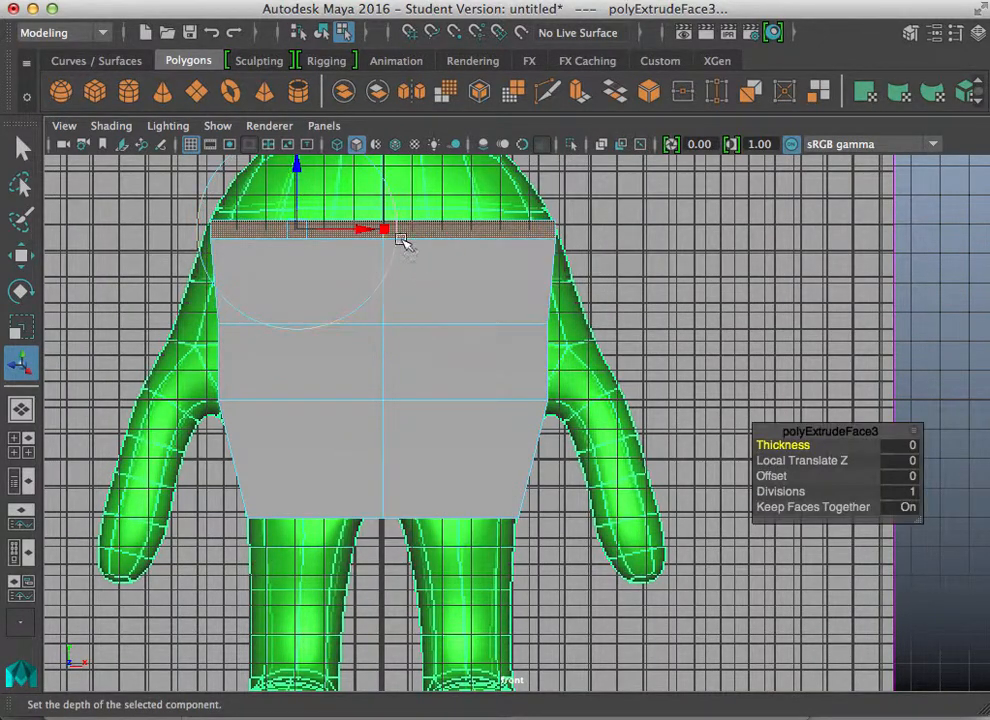
key(space)
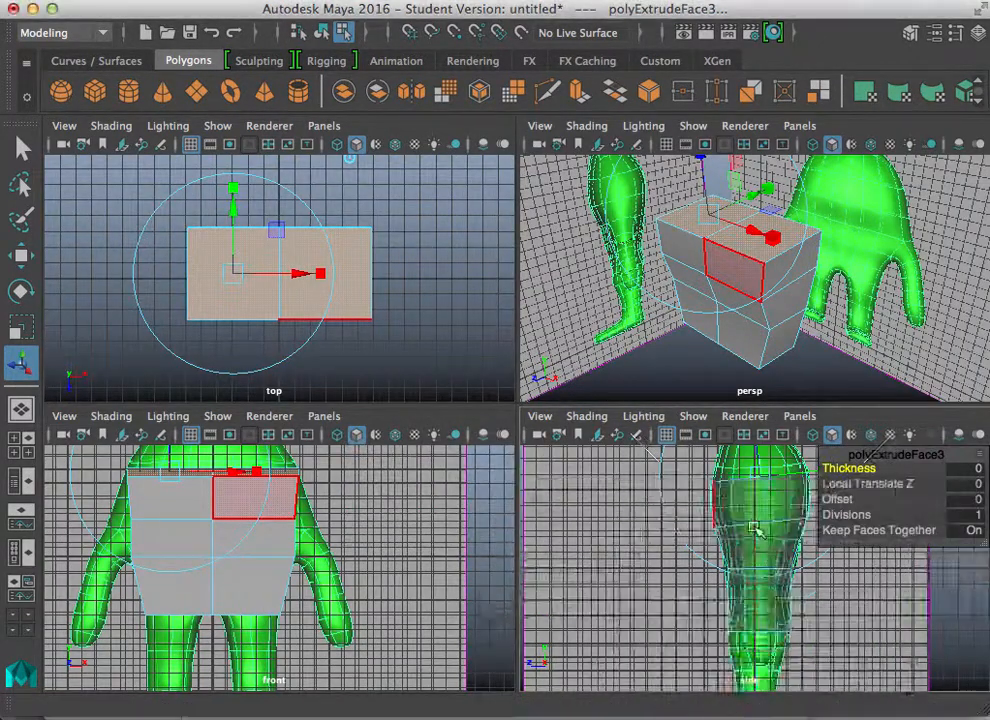
key(space)
drag(519, 174, 507, 368)
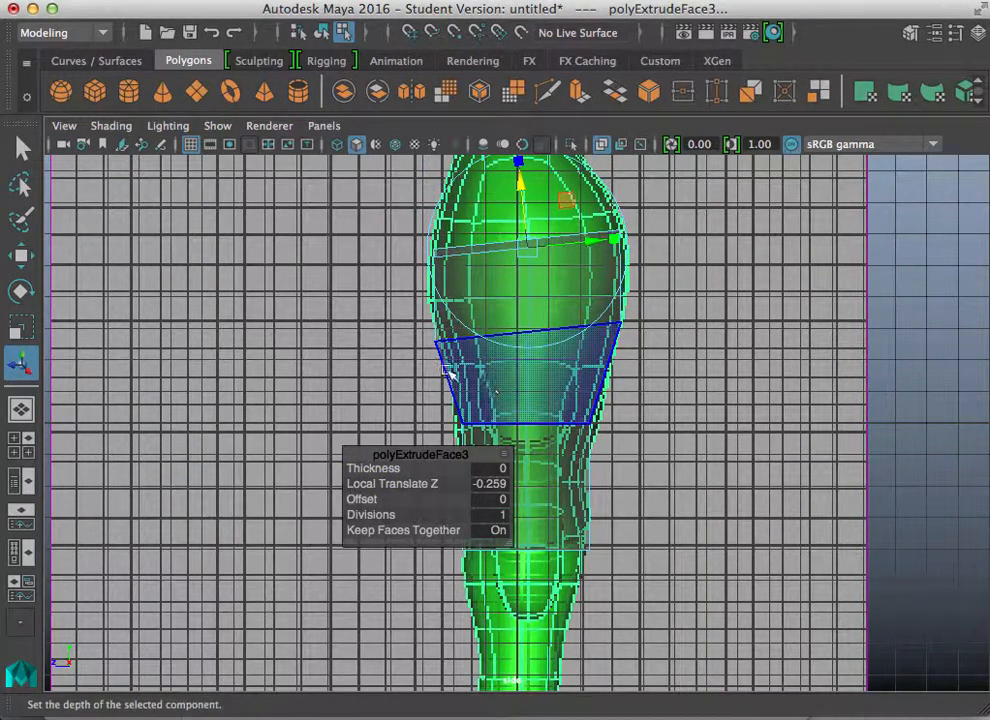
alt+middle_drag(424, 386, 398, 493)
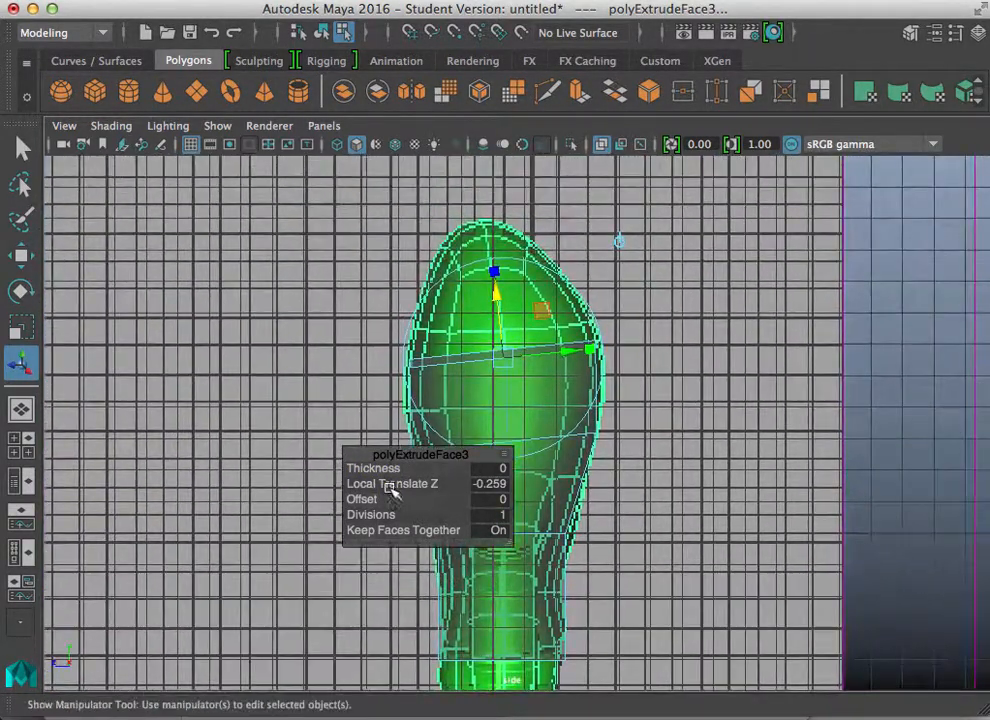
alt+right_drag(270, 394, 504, 393)
alt+middle_drag(504, 393, 476, 362)
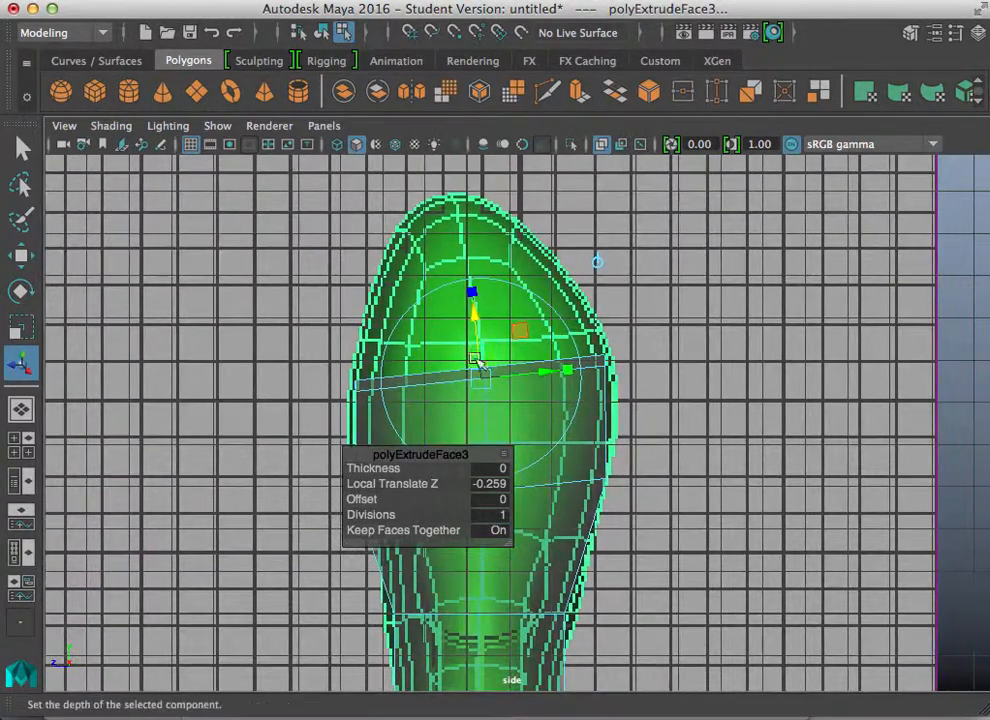
drag(565, 369, 569, 368)
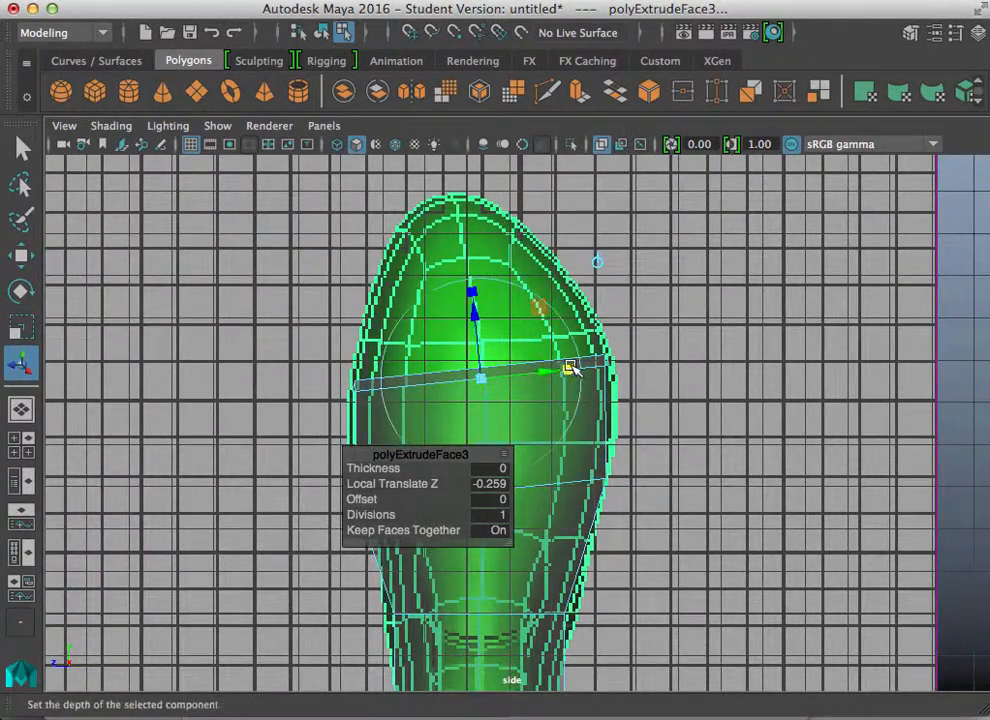
drag(483, 335, 465, 245)
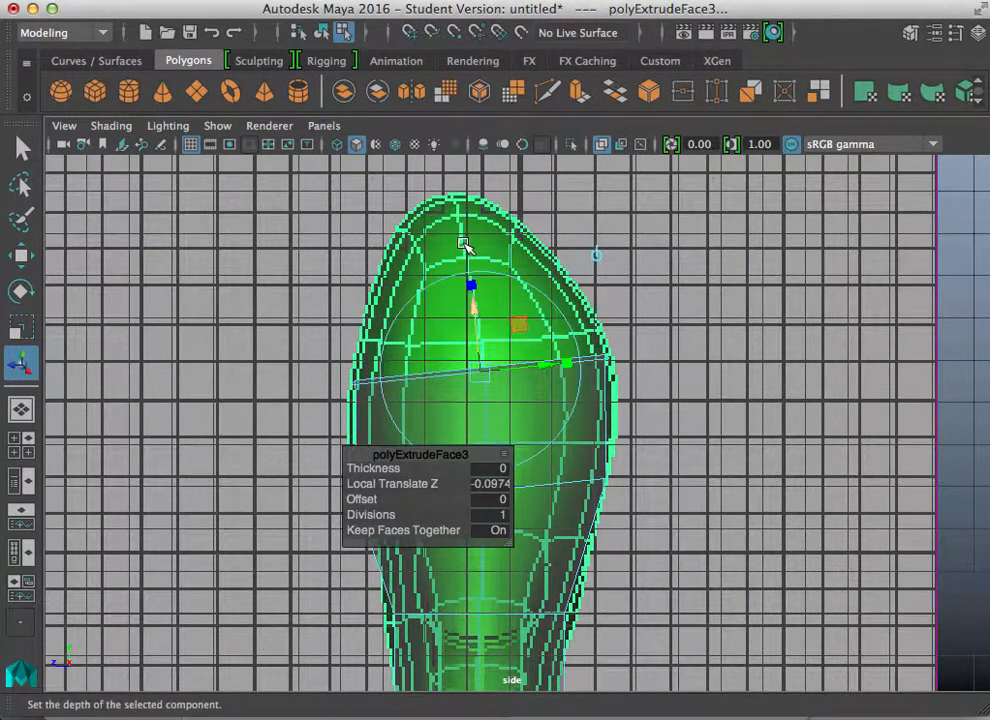
key(super+z)
drag(478, 330, 466, 187)
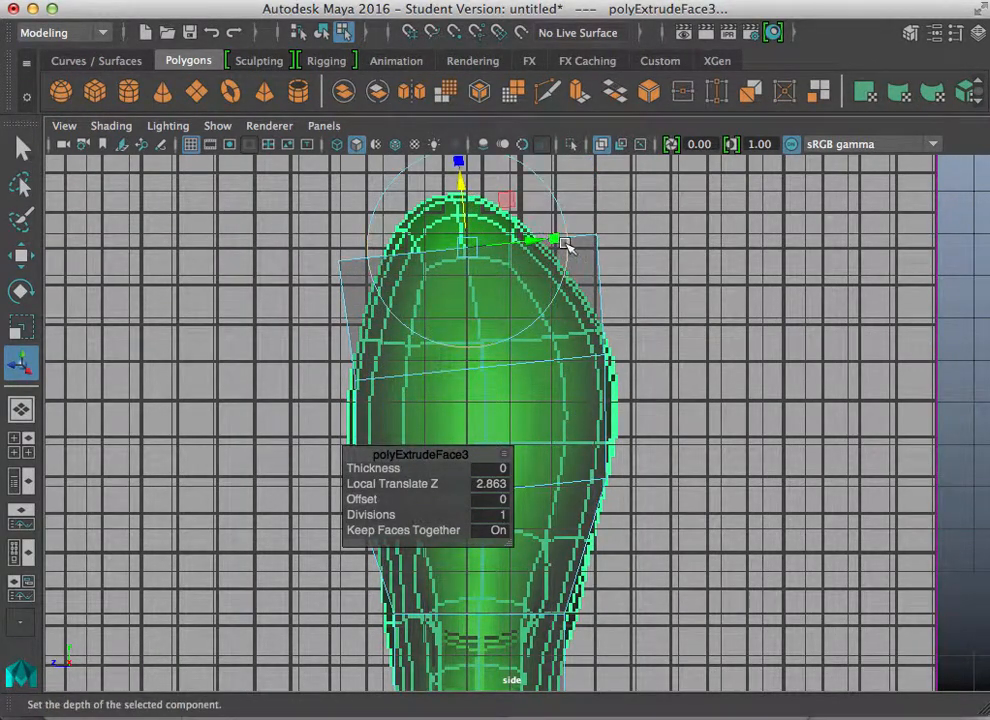
drag(557, 236, 520, 238)
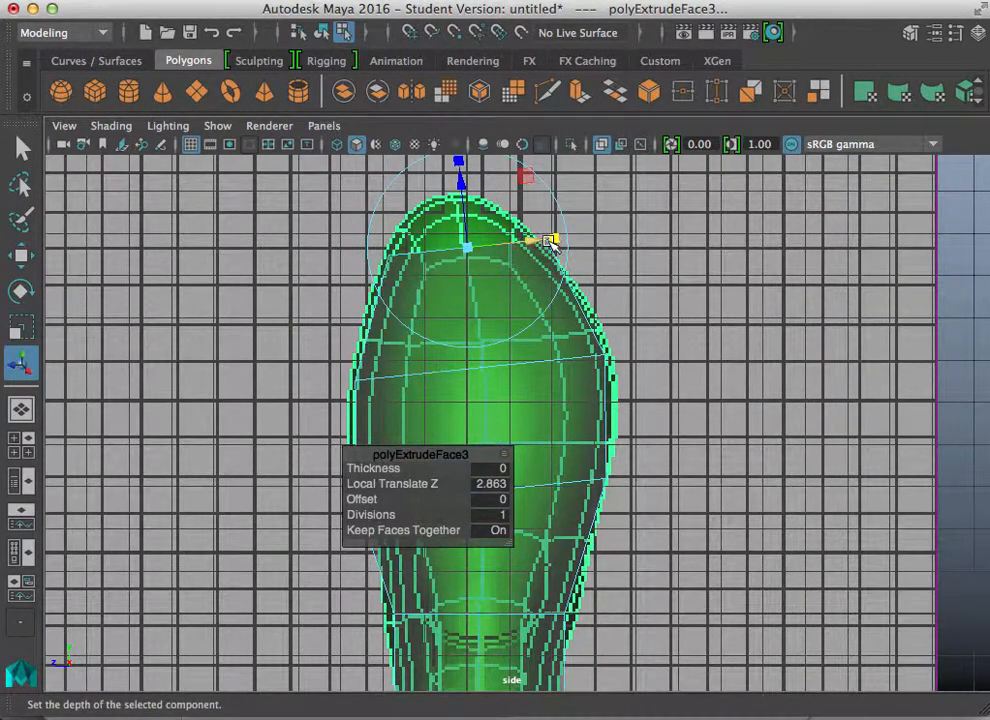
drag(555, 239, 524, 254)
Step: Scale the top faces inward in the front view to taper the shoulders toward the neck
key(space)
key(space)
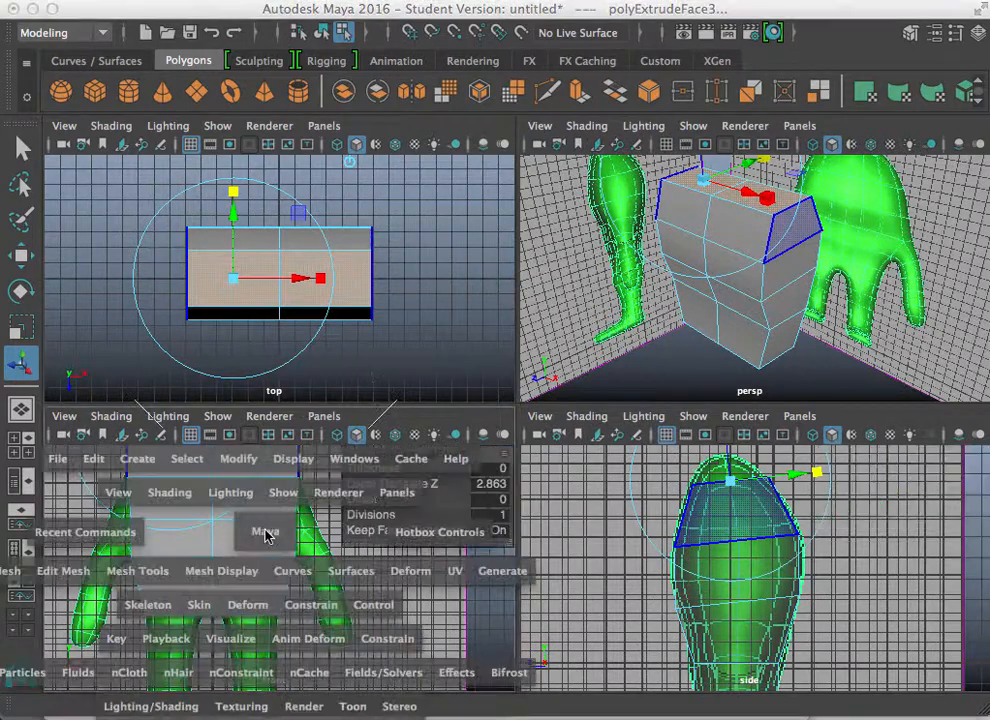
alt+right_drag(474, 412, 341, 355)
alt+middle_drag(341, 355, 326, 423)
drag(406, 268, 343, 272)
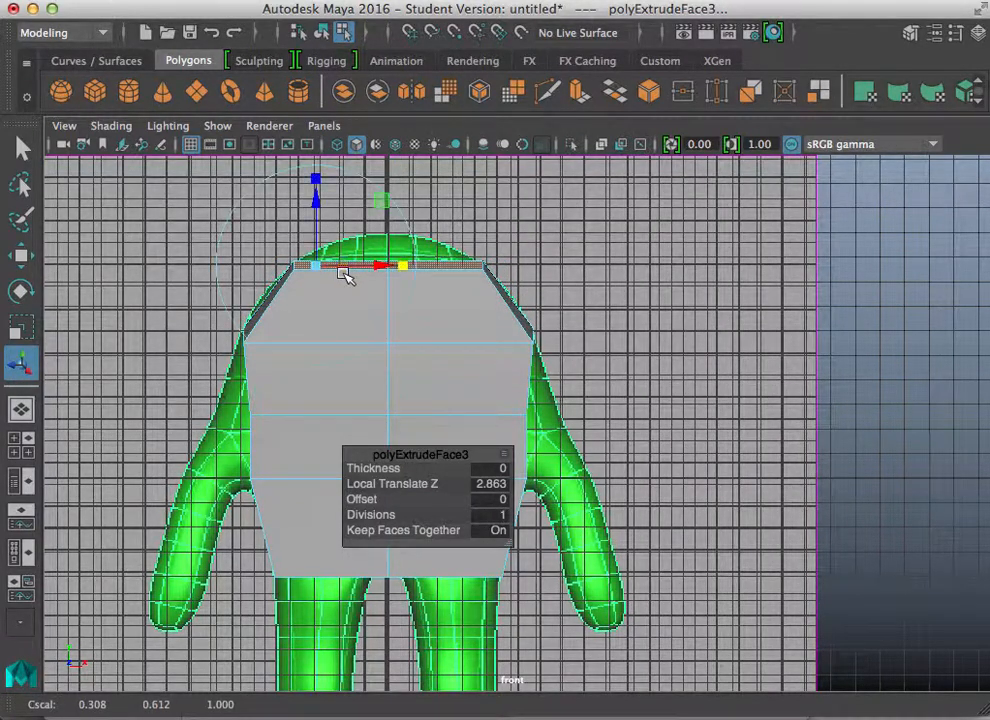
Step: Extrude the top faces about 1.43 units for the neck and narrow them
key(ctrl+e)
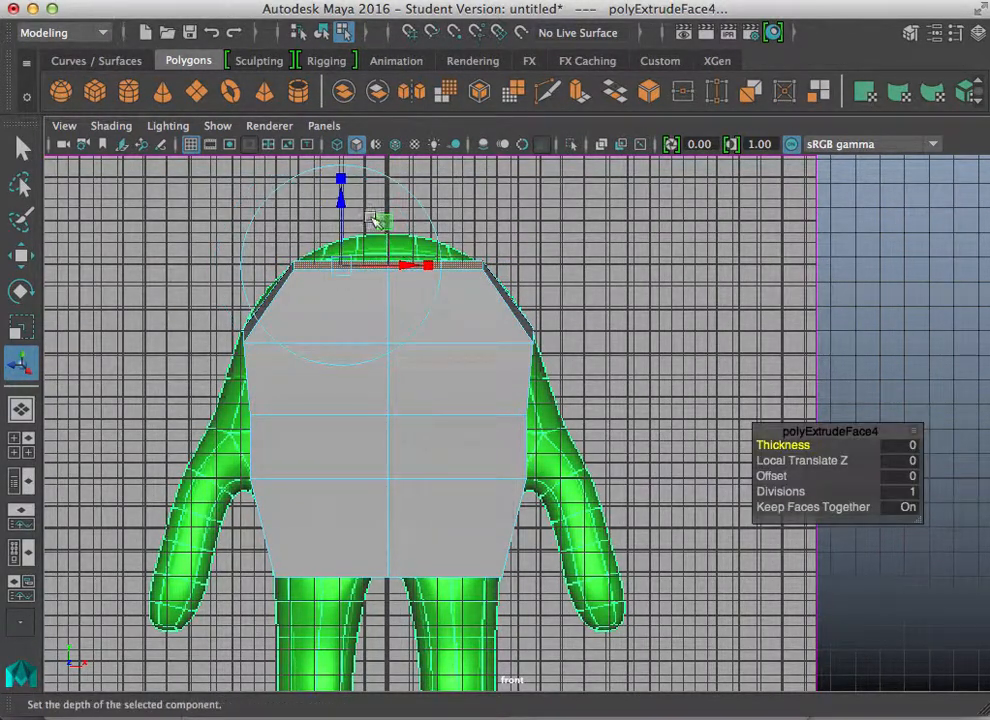
drag(340, 203, 343, 166)
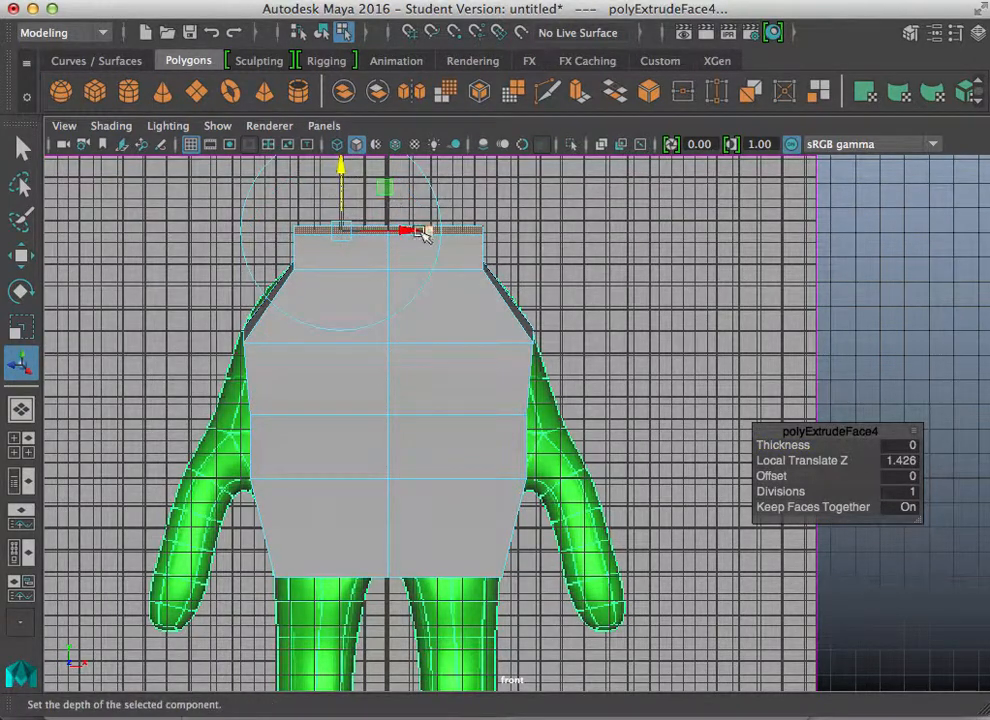
drag(410, 240, 374, 240)
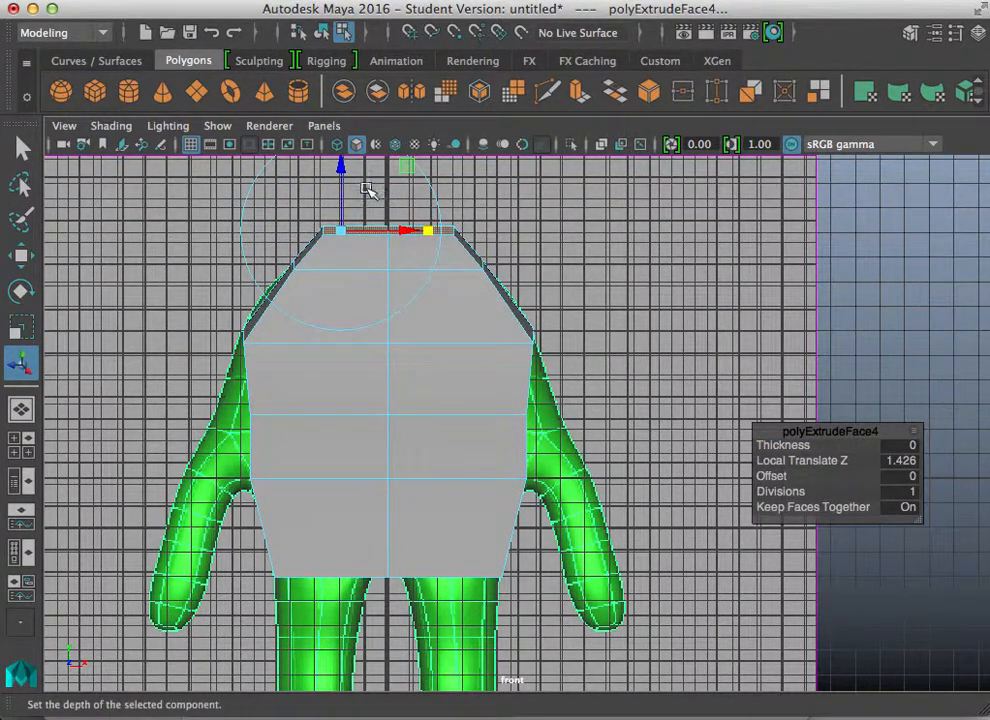
Step: Turn on X-Ray shading and set the neck extrusion depth to about 1.09 in the side view
click(111, 126)
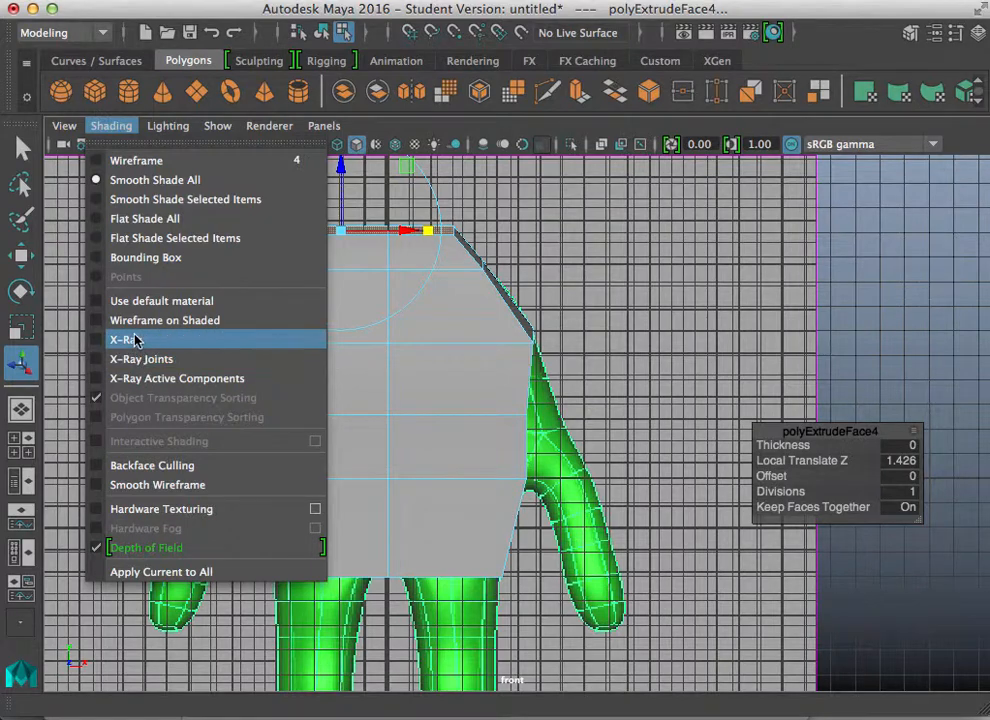
click(126, 316)
drag(339, 160, 427, 276)
key(space)
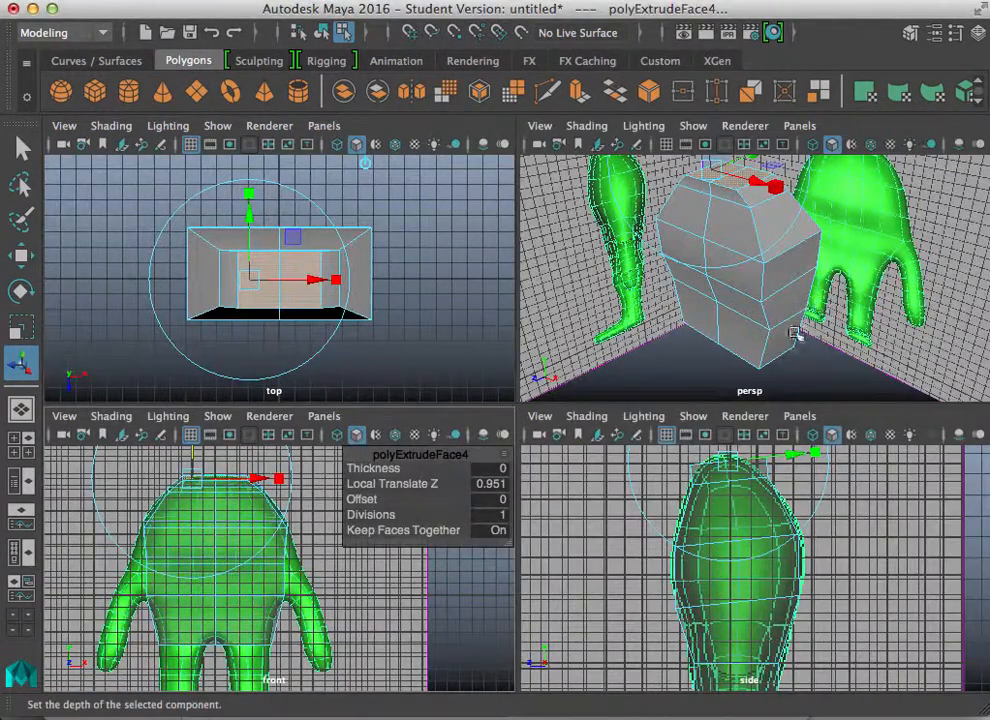
key(space)
key(space)
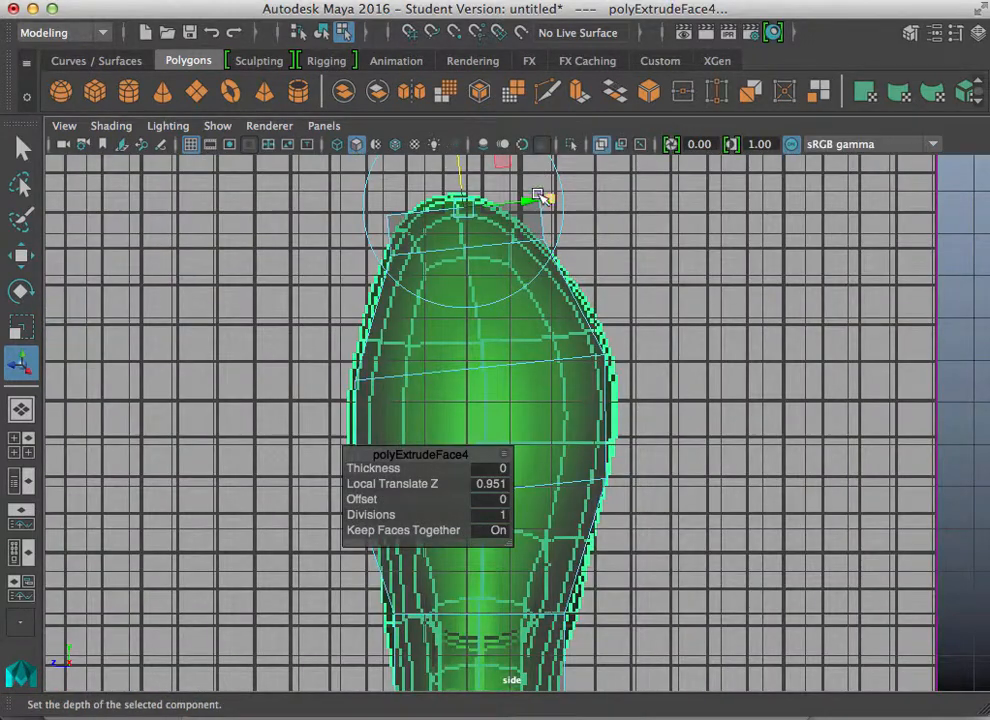
drag(541, 196, 462, 172)
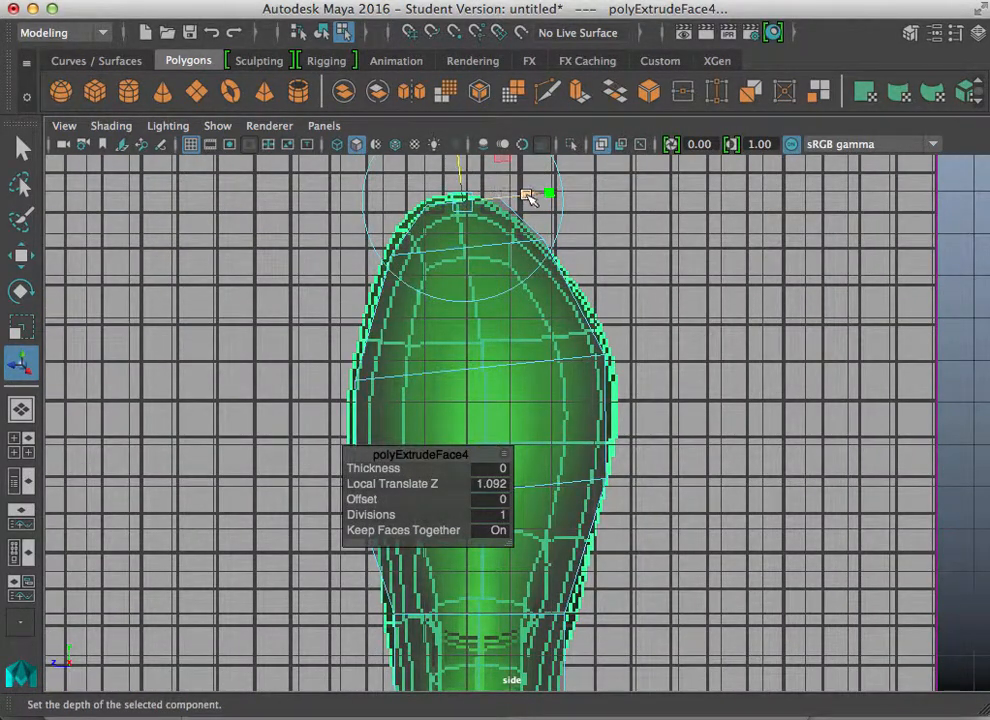
key(space)
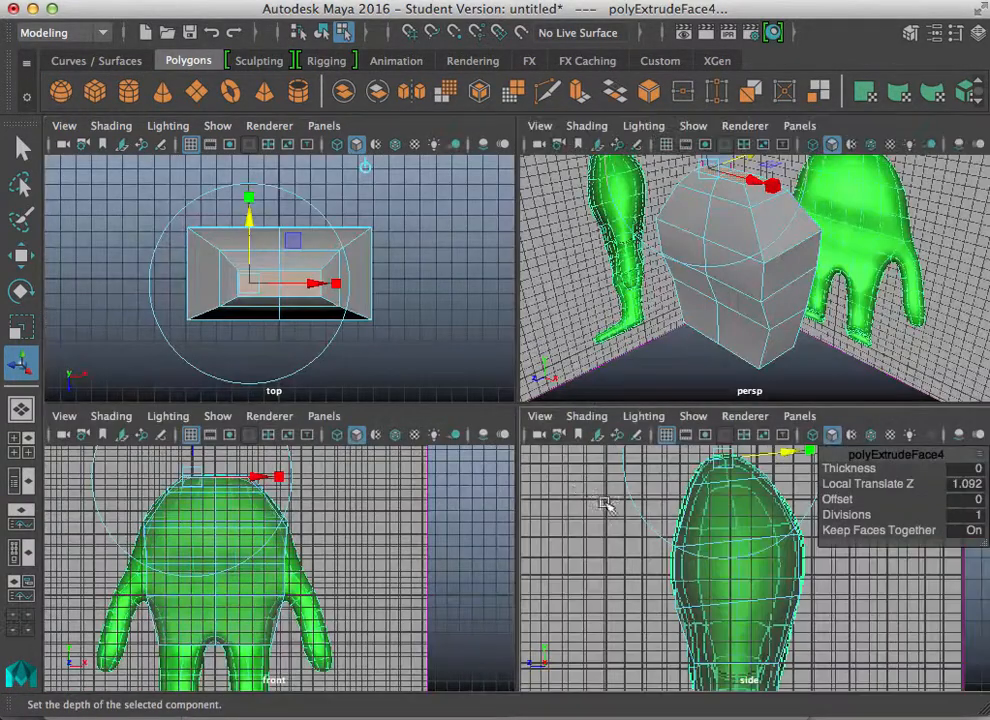
key(space)
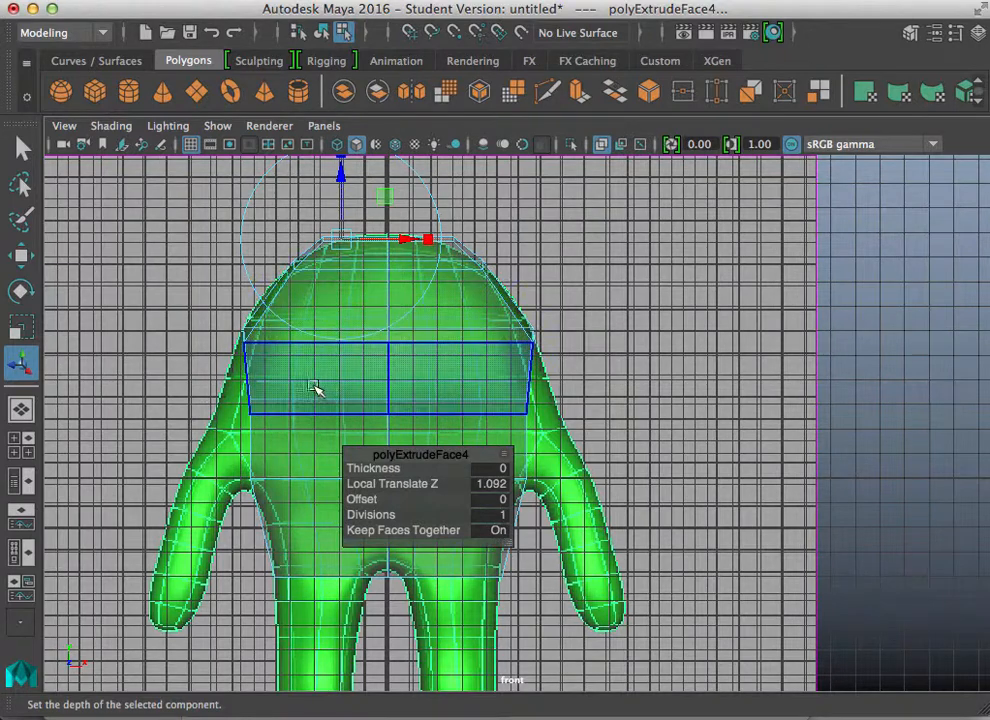
drag(449, 455, 739, 423)
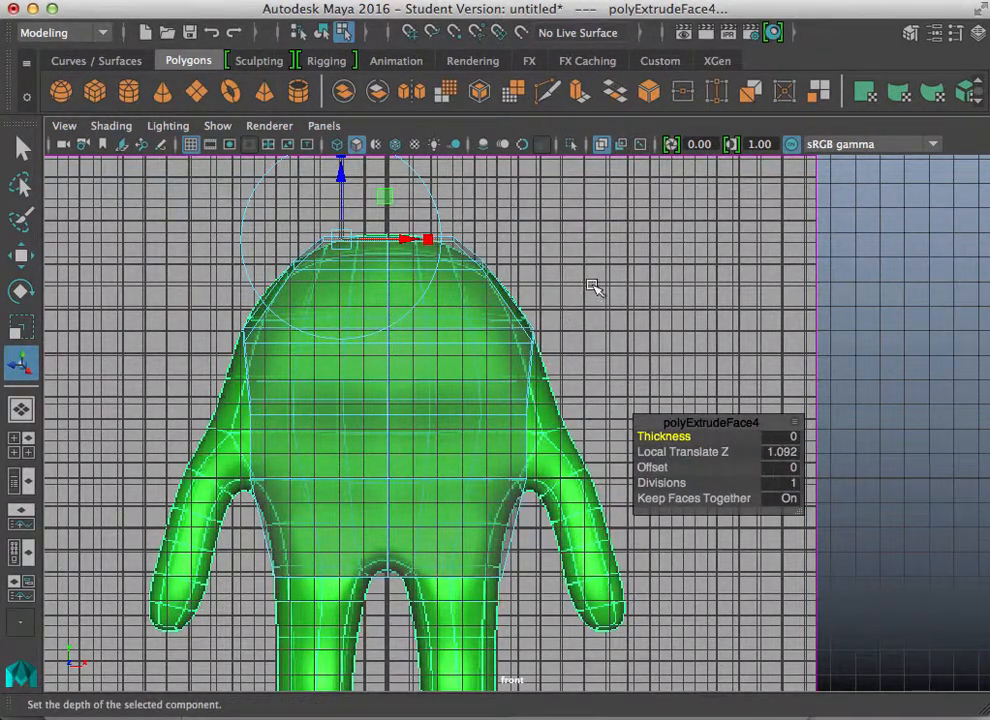
key(space)
key(space)
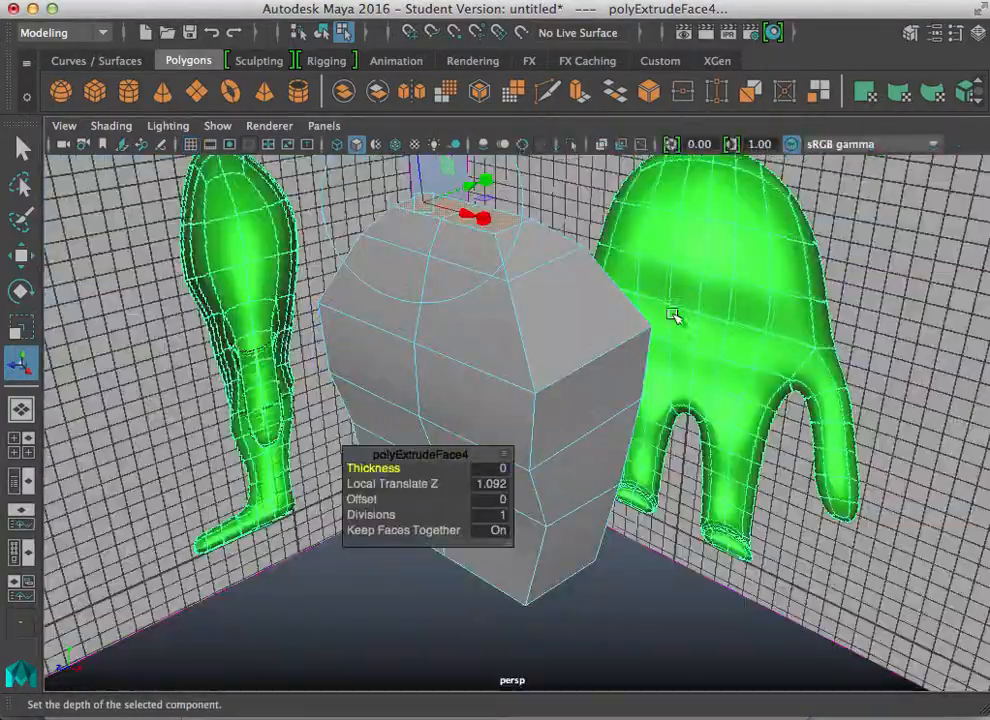
Step: Select the side vertices at the waist and move them outward in the front view to widen the hips
alt+drag(670, 316, 515, 380)
right_drag(571, 402, 490, 205)
drag(643, 359, 583, 298)
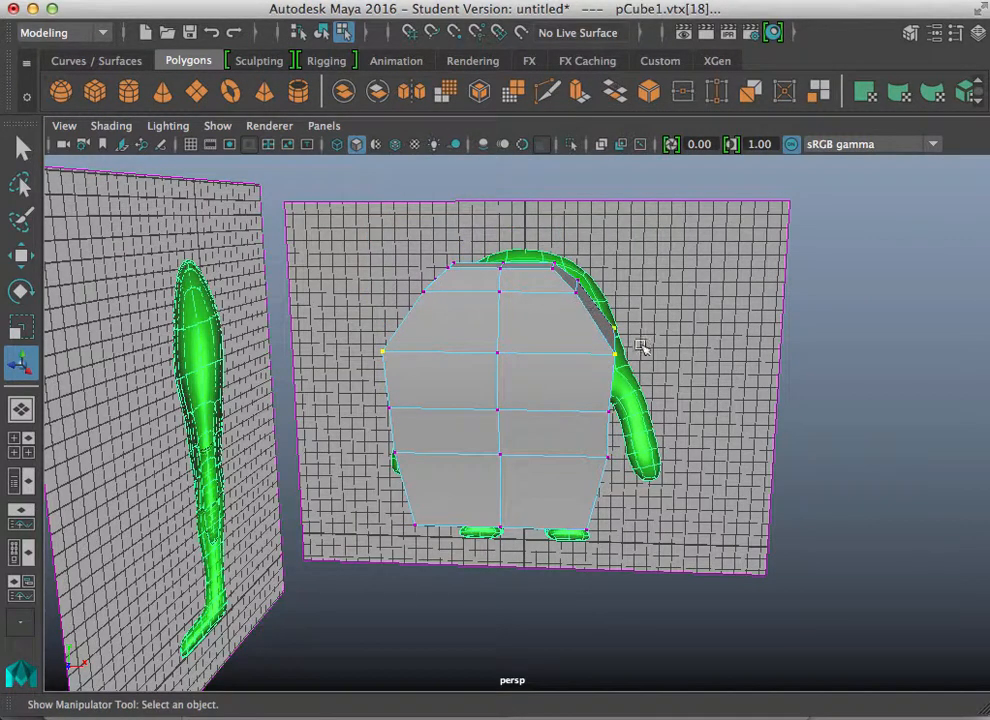
key(space)
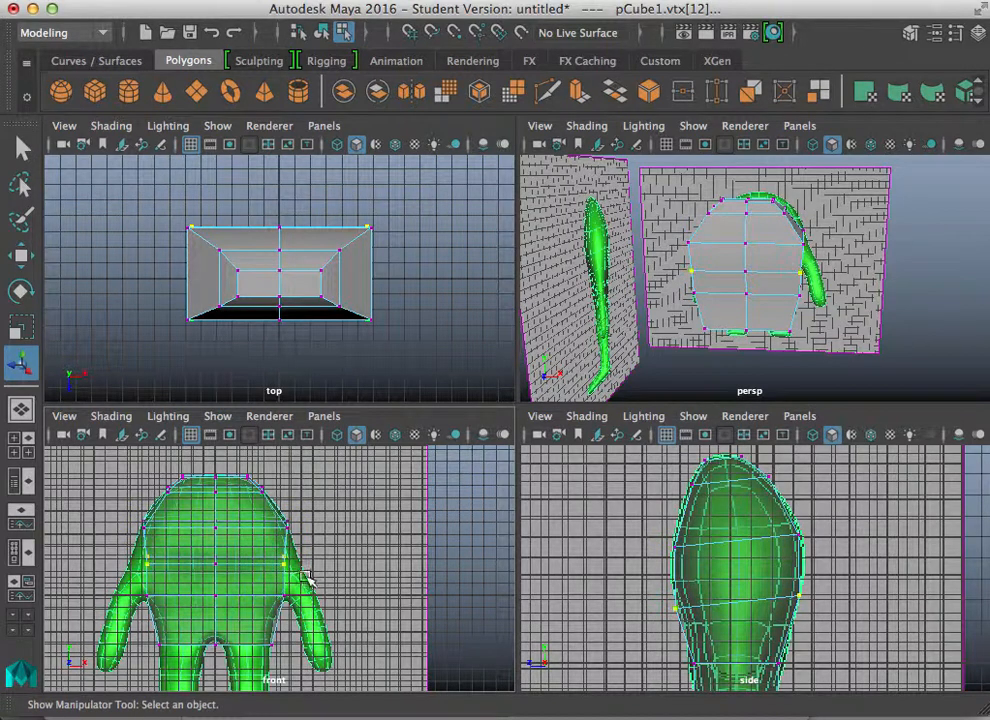
key(w)
drag(371, 559, 389, 561)
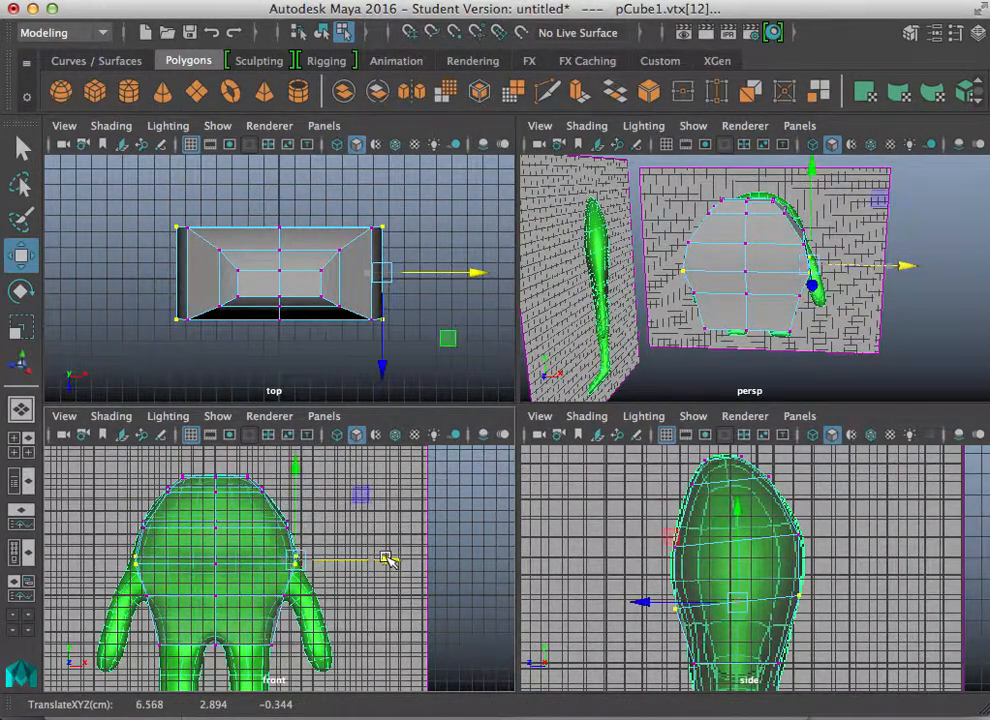
right_drag(745, 170, 830, 120)
click(765, 325)
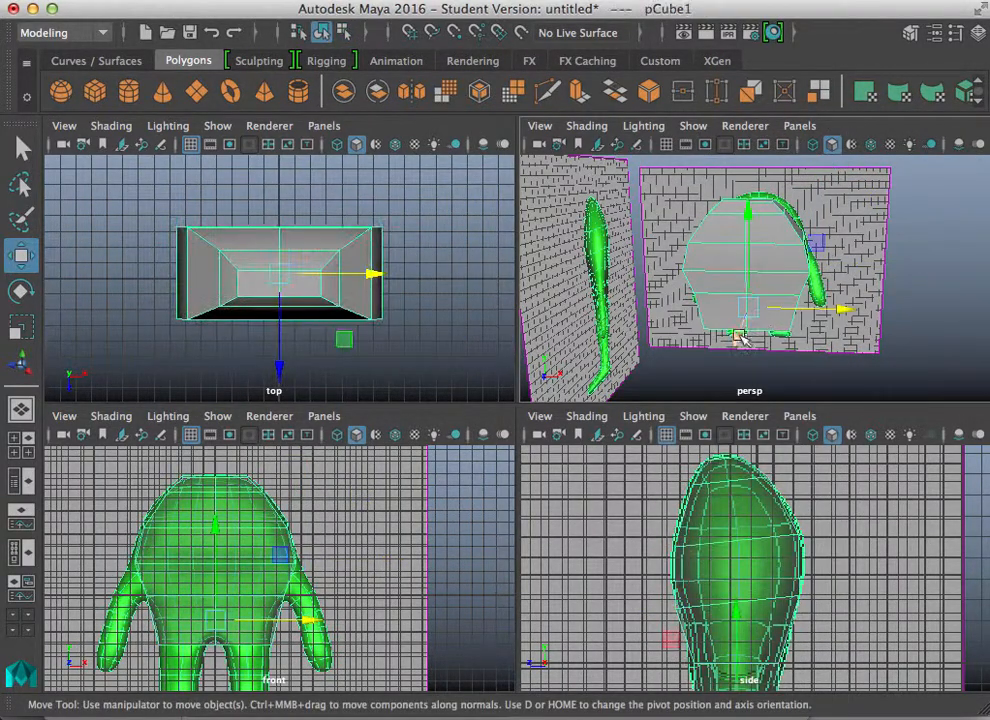
Step: Extrude the two bottom faces separately with Keep Faces Together off, pulling them down about 2.4 units
key(space)
alt+drag(608, 404, 457, 259)
right_drag(502, 373, 506, 212)
click(509, 360)
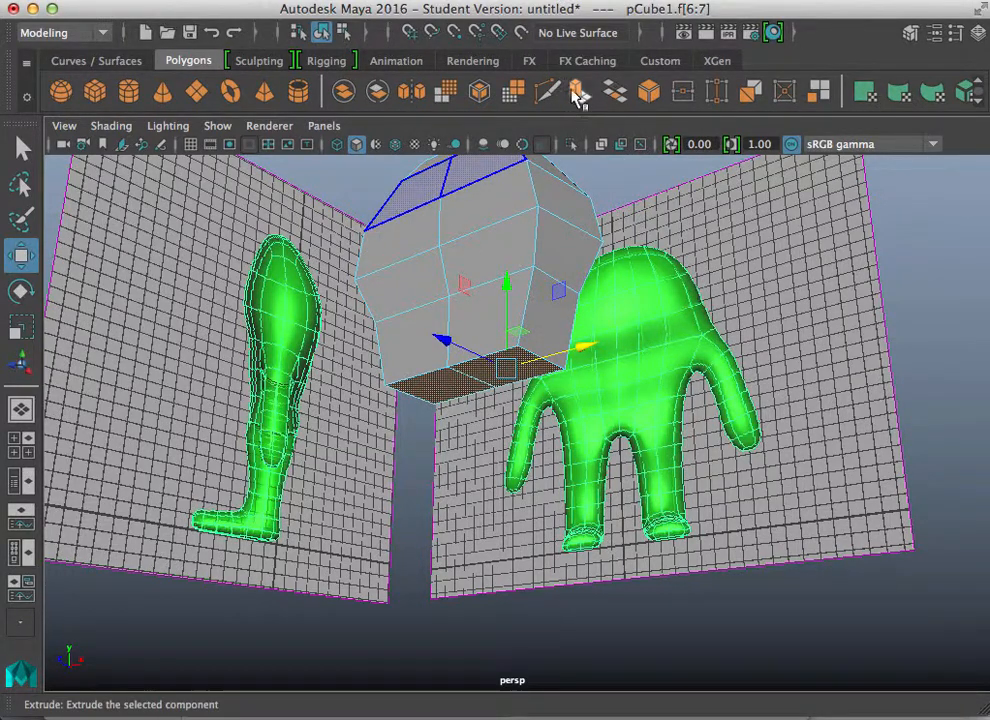
click(577, 93)
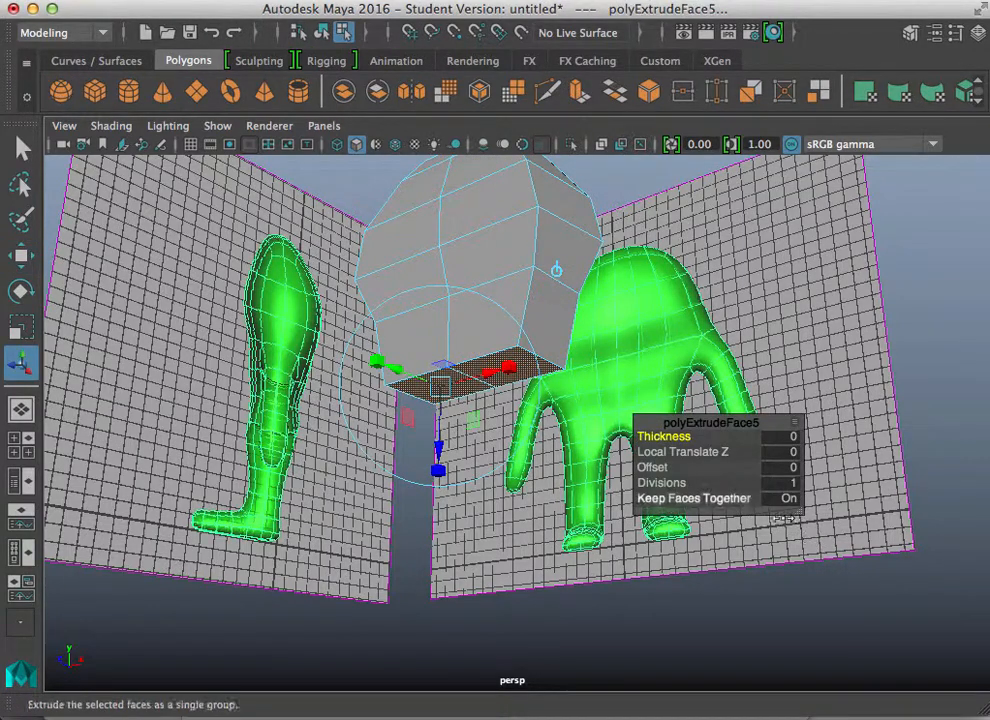
click(786, 498)
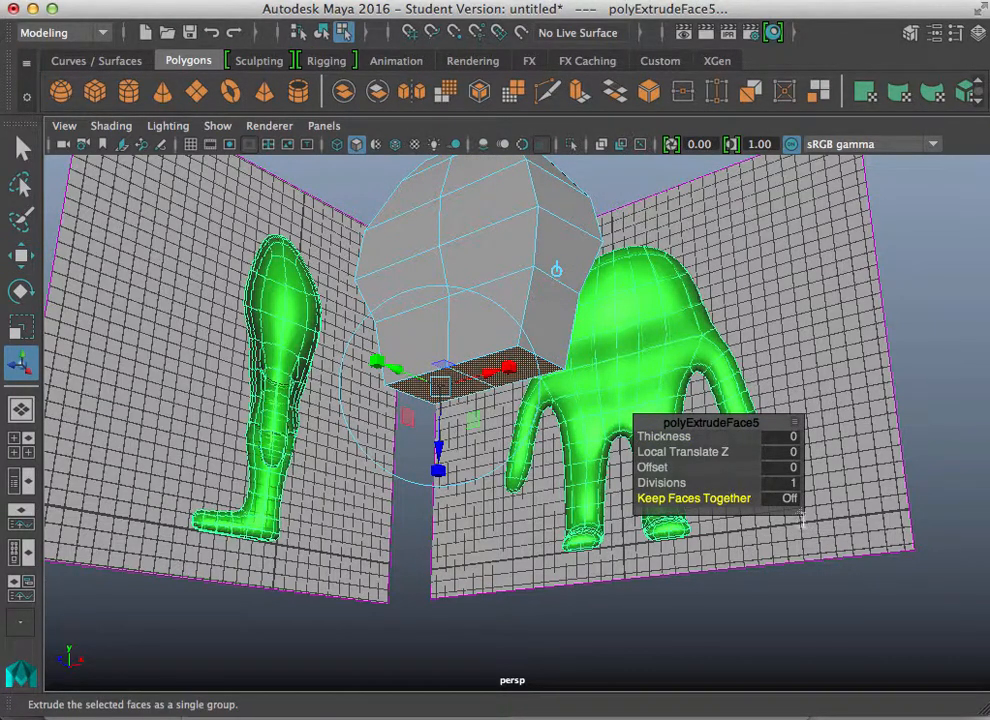
drag(743, 427, 762, 338)
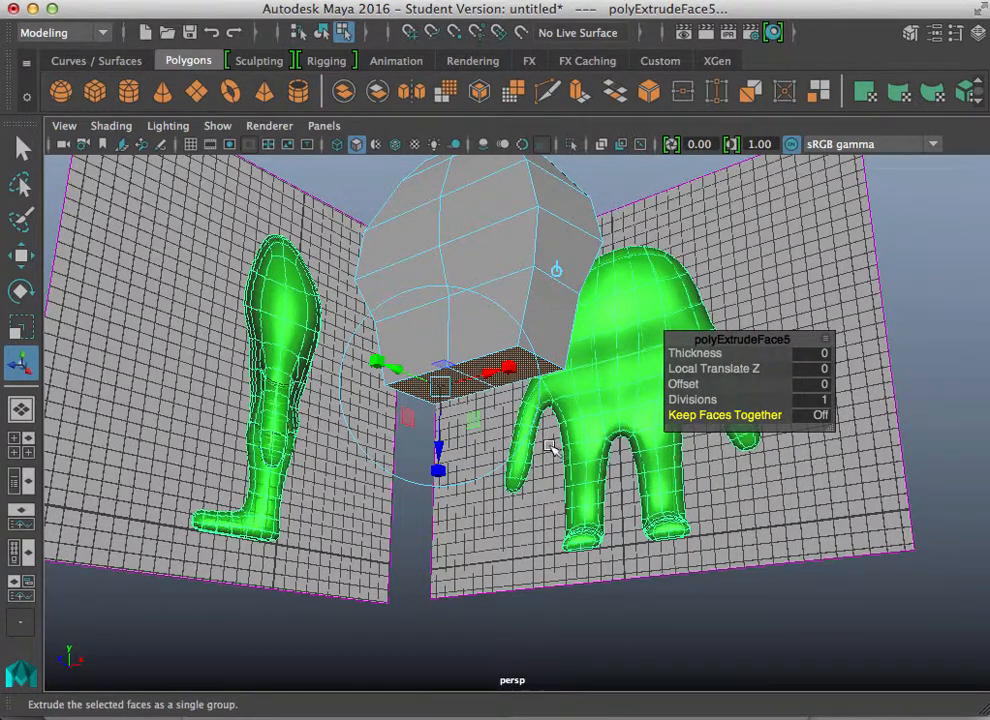
drag(441, 447, 440, 491)
key(space)
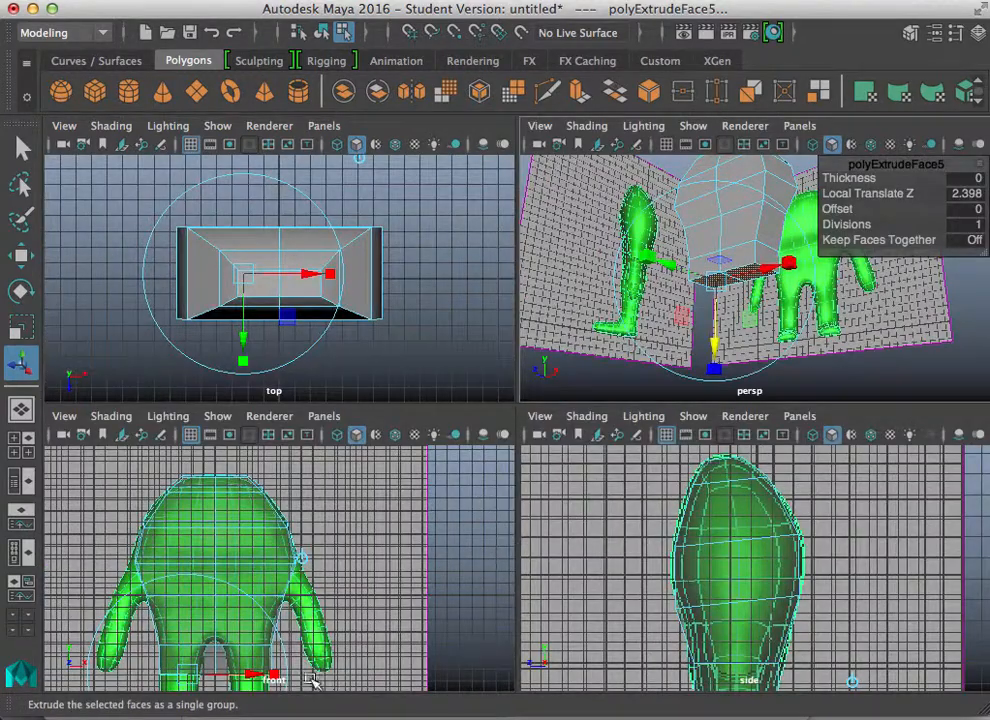
Step: Set the leg extrusion depth to about 1.65 and adjust the leg faces against the front reference
key(space)
alt+middle_drag(290, 628, 367, 351)
scroll(367, 380, up, 2)
drag(405, 454, 732, 410)
drag(470, 437, 428, 433)
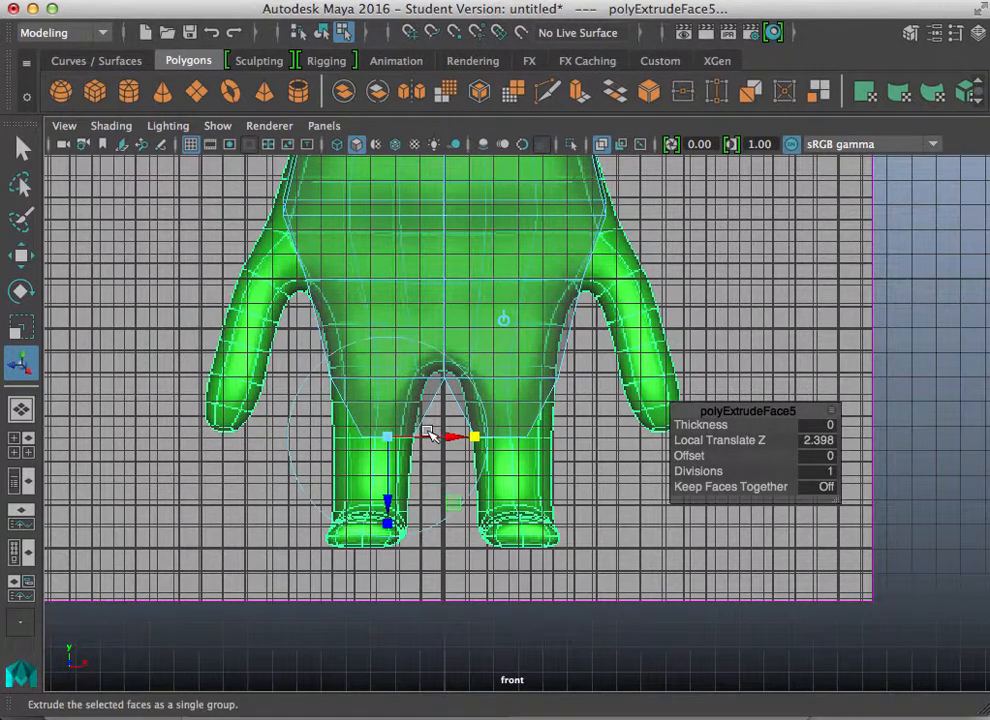
drag(388, 518, 392, 487)
drag(462, 420, 428, 430)
key(super+z)
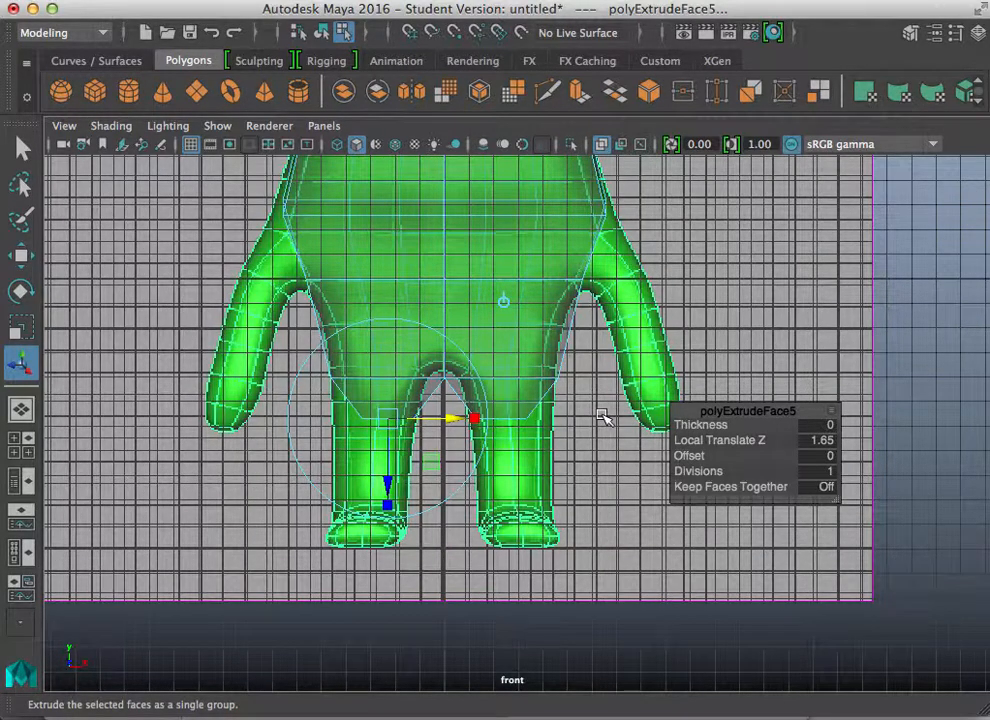
click(505, 303)
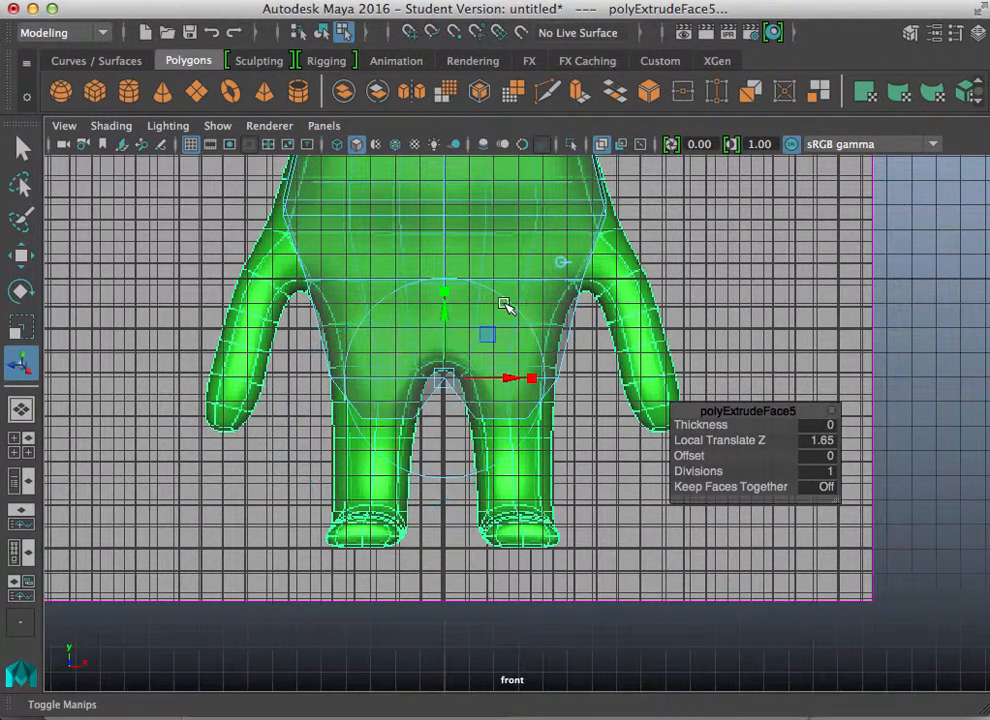
drag(516, 379, 550, 380)
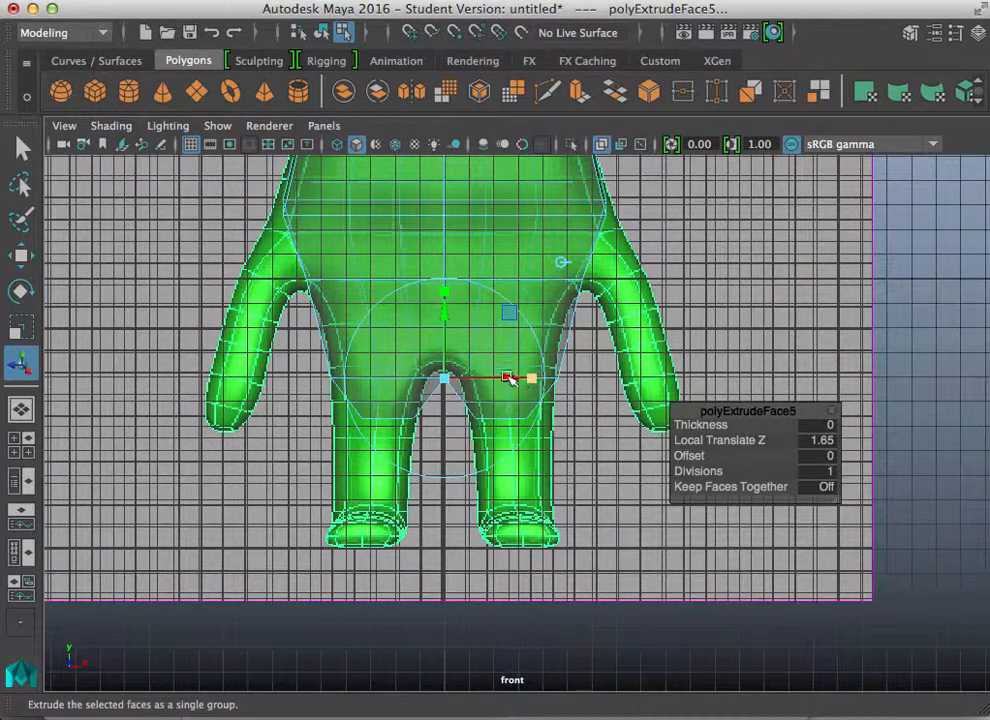
drag(527, 378, 548, 380)
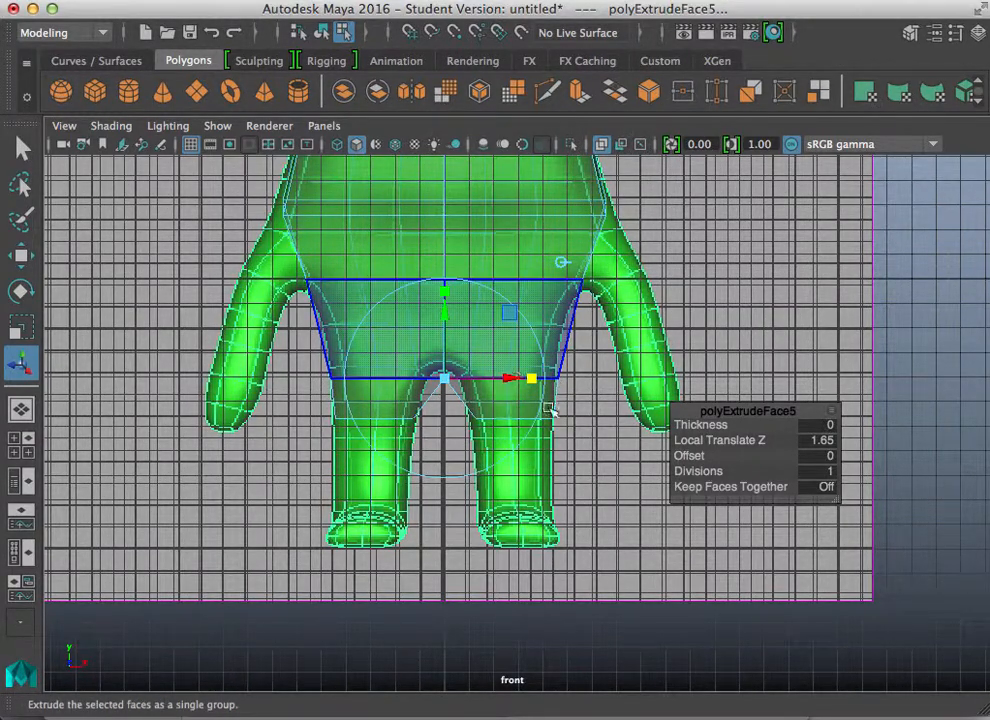
drag(449, 312, 443, 311)
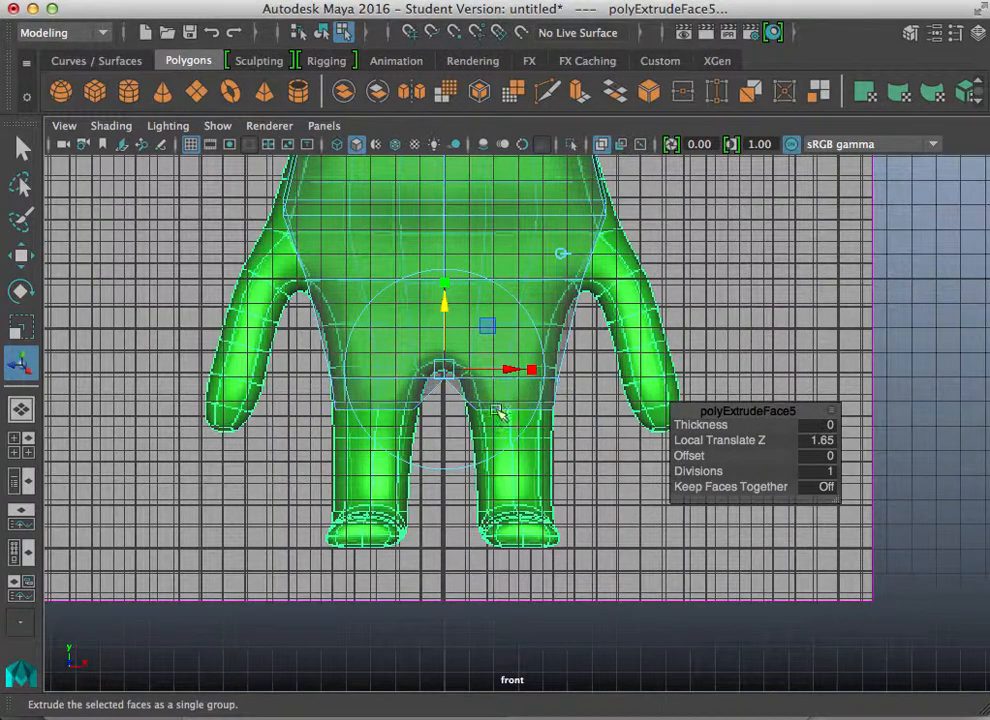
Step: Extrude the leg faces again about 1.93 units downward toward the knees
key(ctrl+e)
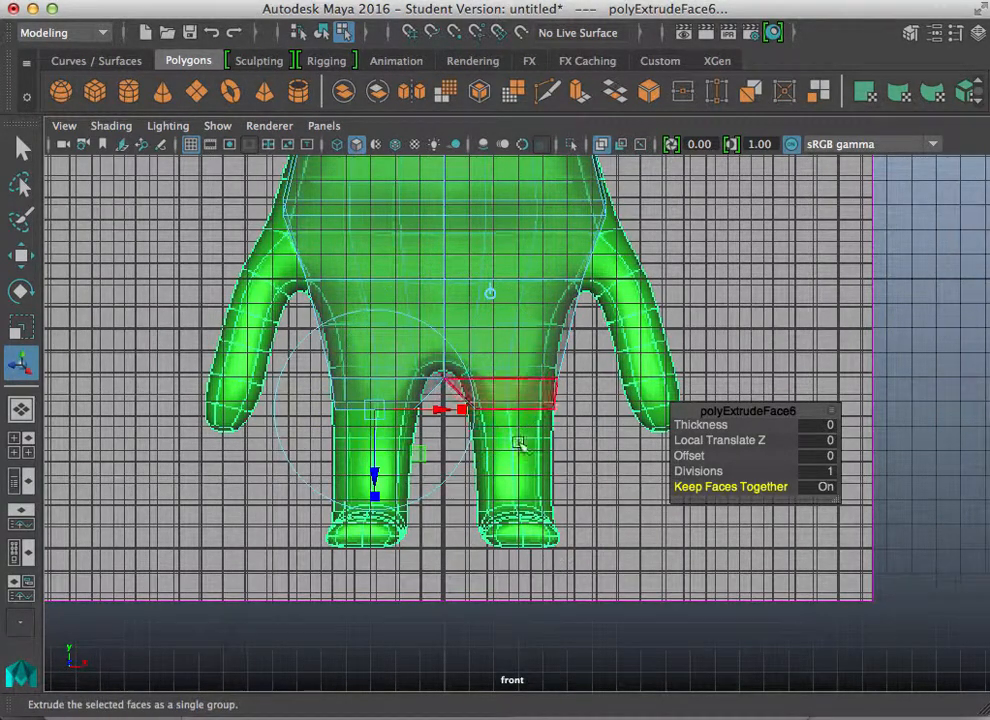
drag(380, 474, 373, 524)
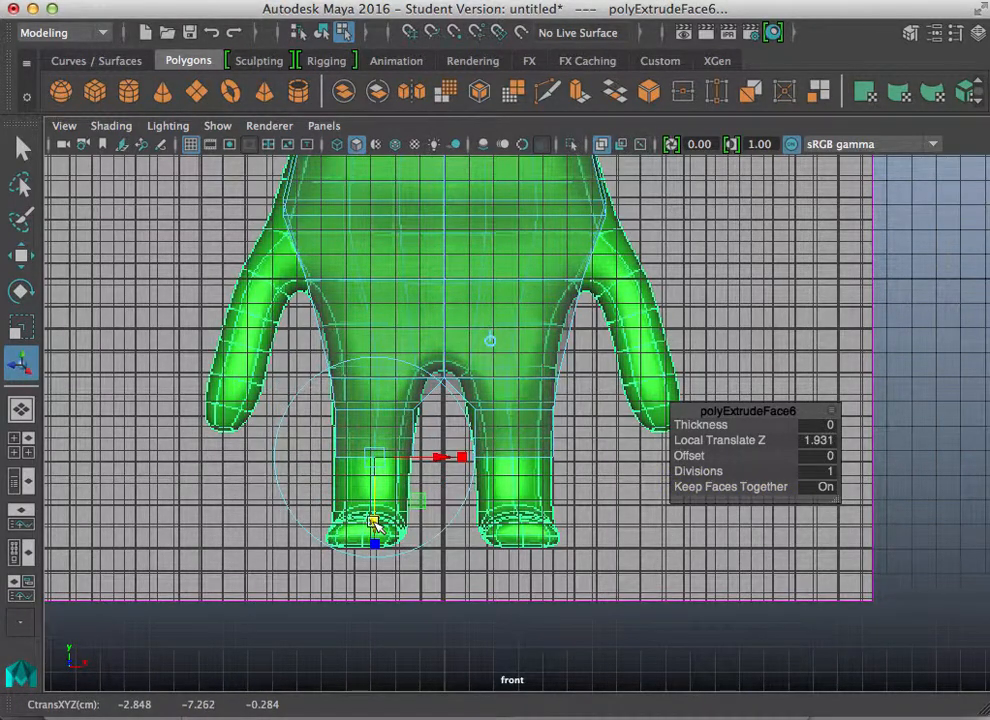
key(space)
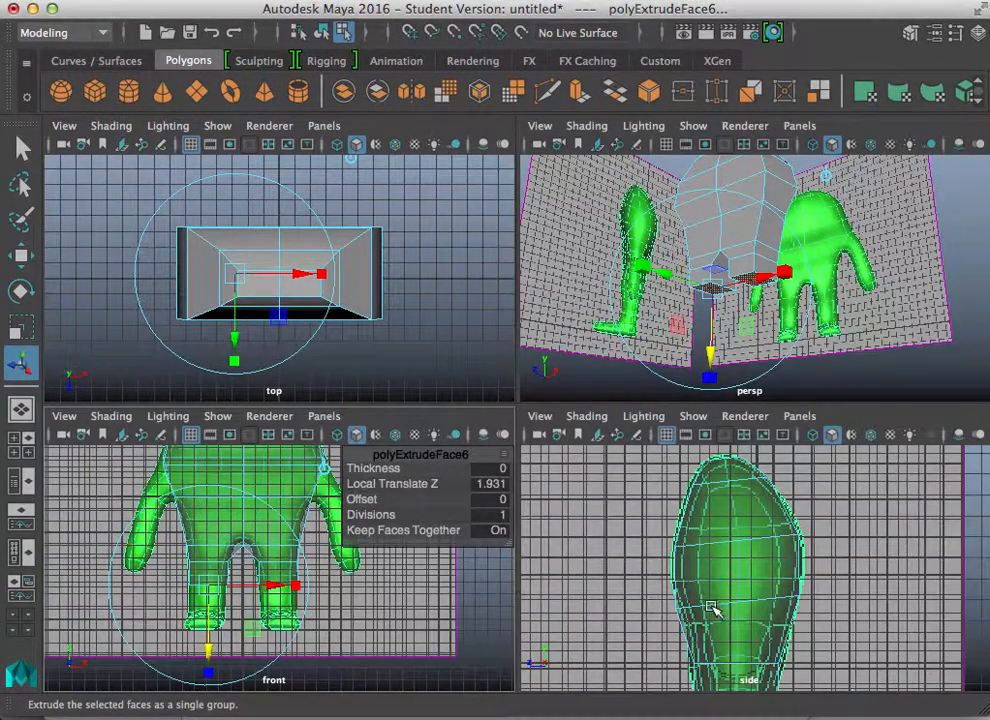
alt+middle_drag(686, 613, 600, 440)
alt+middle_drag(608, 530, 640, 453)
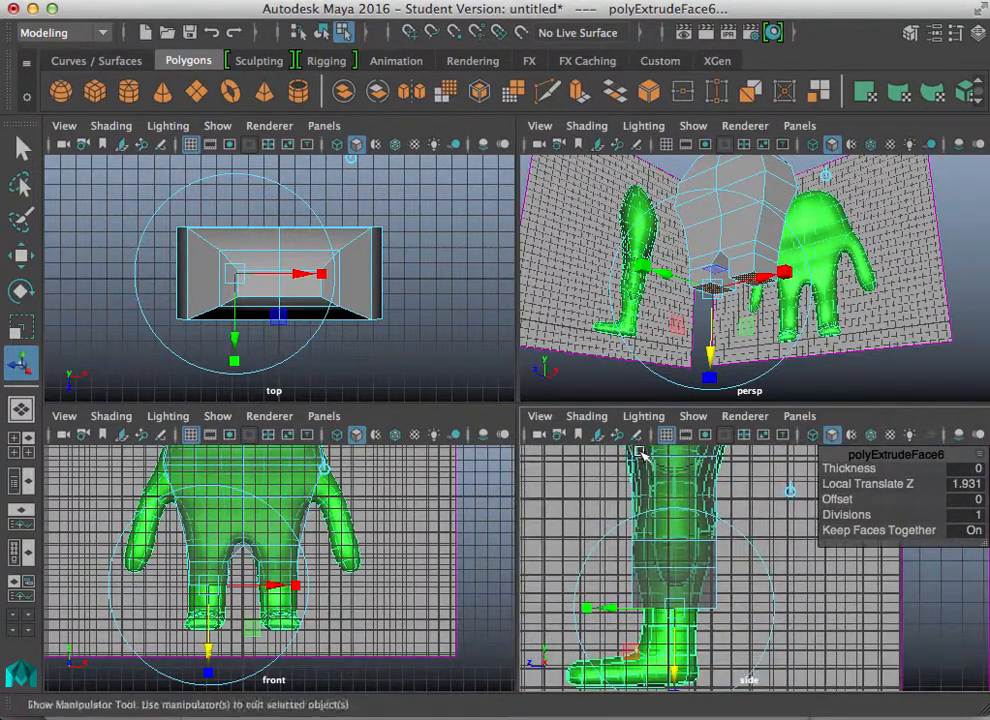
key(space)
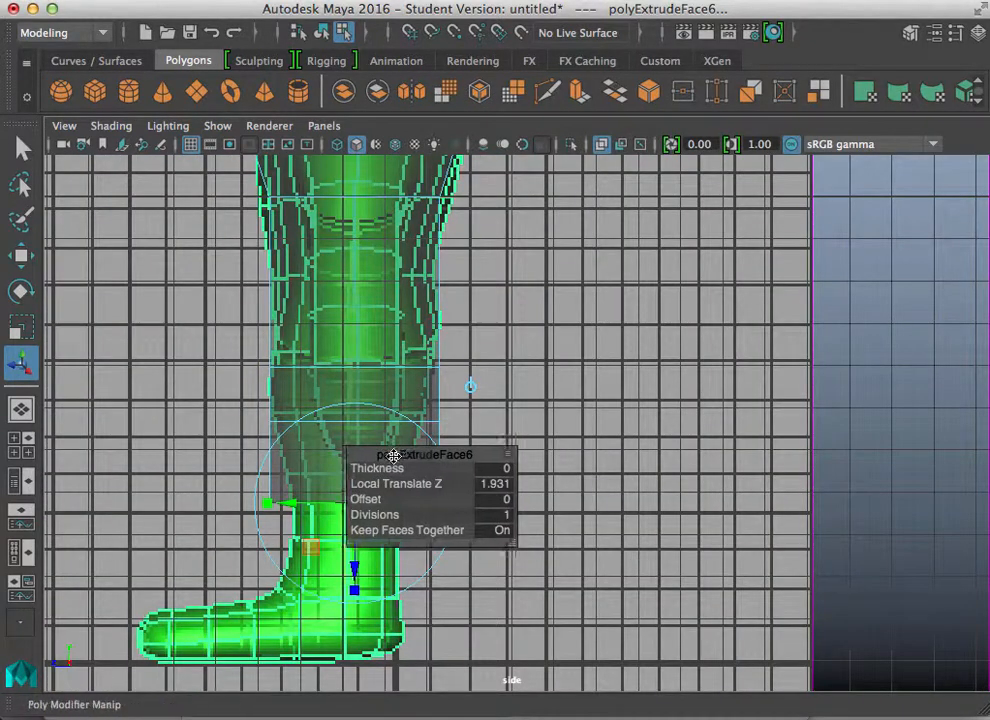
drag(394, 455, 677, 439)
mouse_move(267, 504)
mouse_down()
mouse_move(294, 506)
mouse_move(268, 505)
mouse_up()
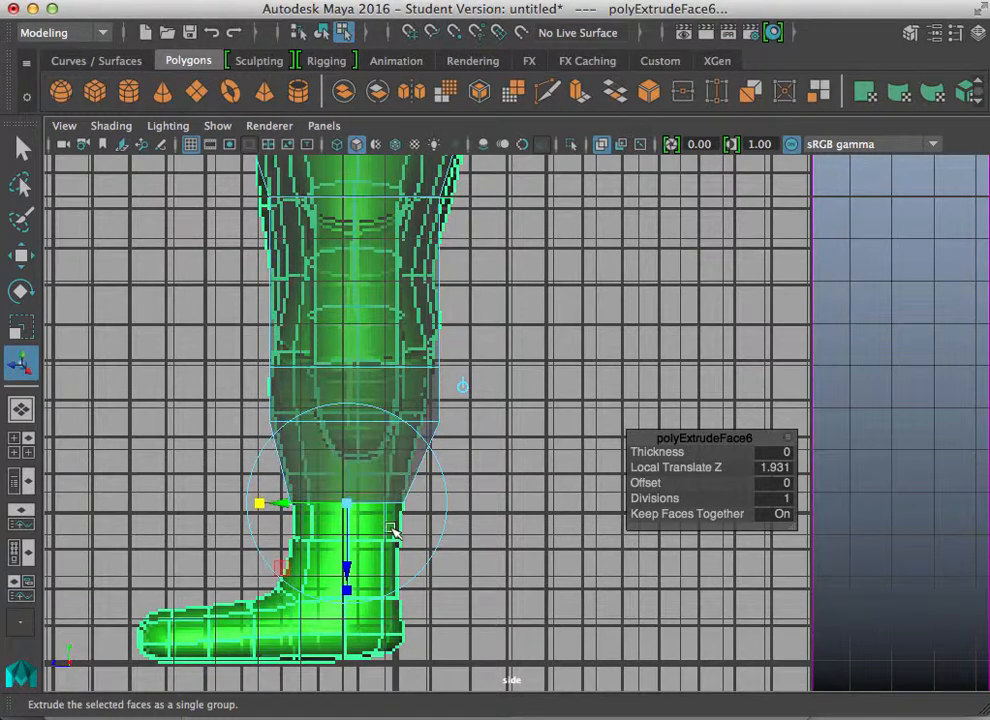
Step: Extrude the leg faces a third time about 1.83 units, aligning them with the ankle in the side view
key(ctrl+e)
drag(352, 580, 331, 641)
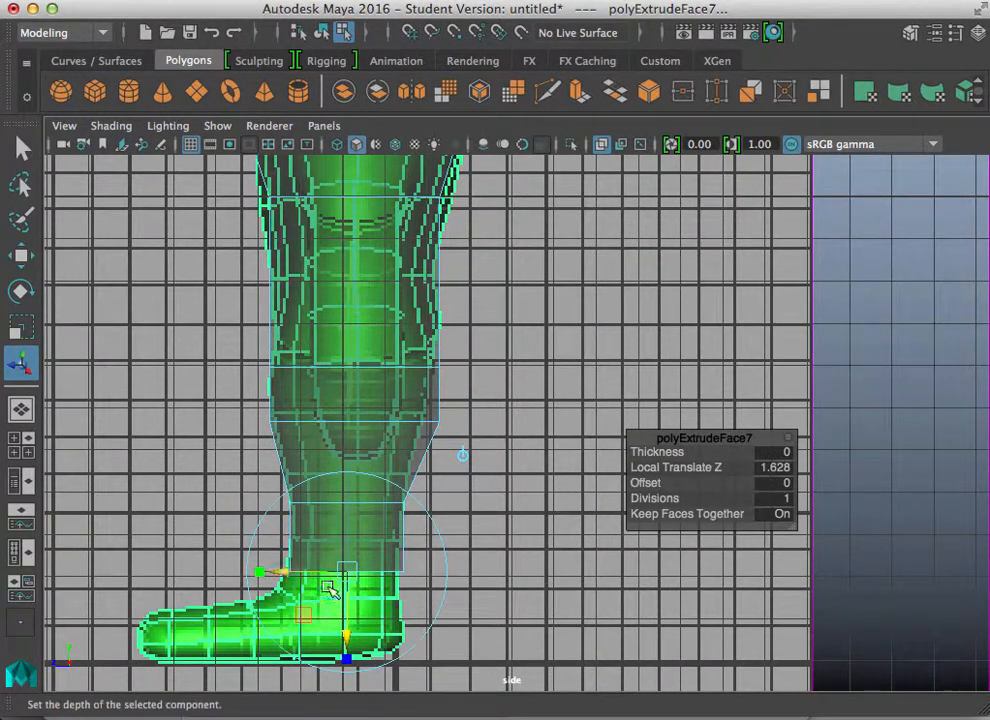
drag(292, 572, 263, 577)
key(space)
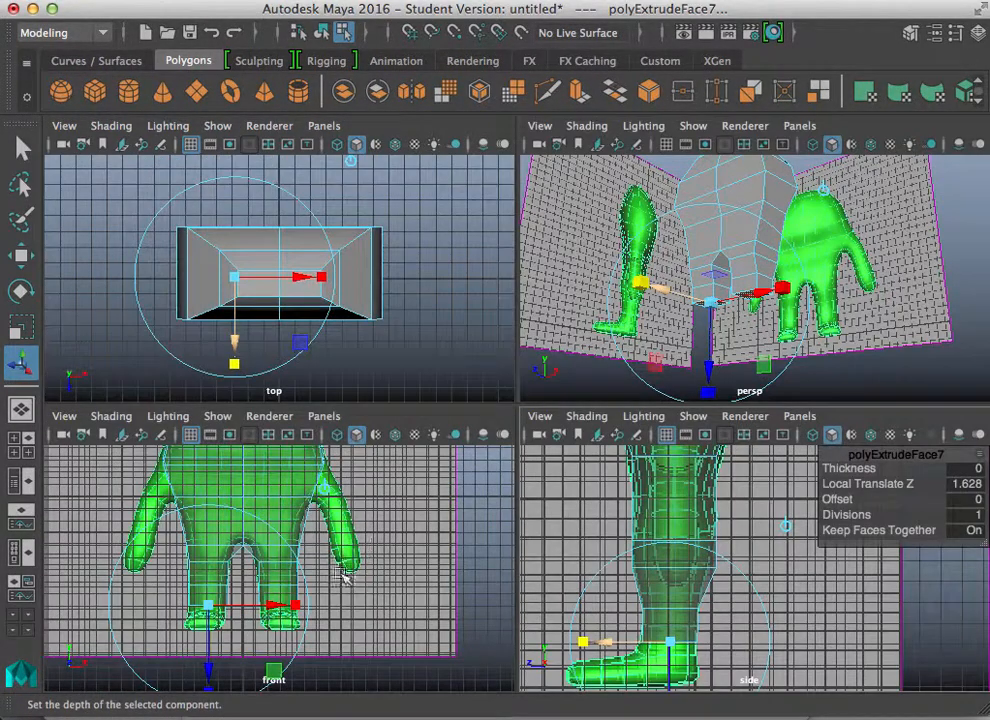
key(space)
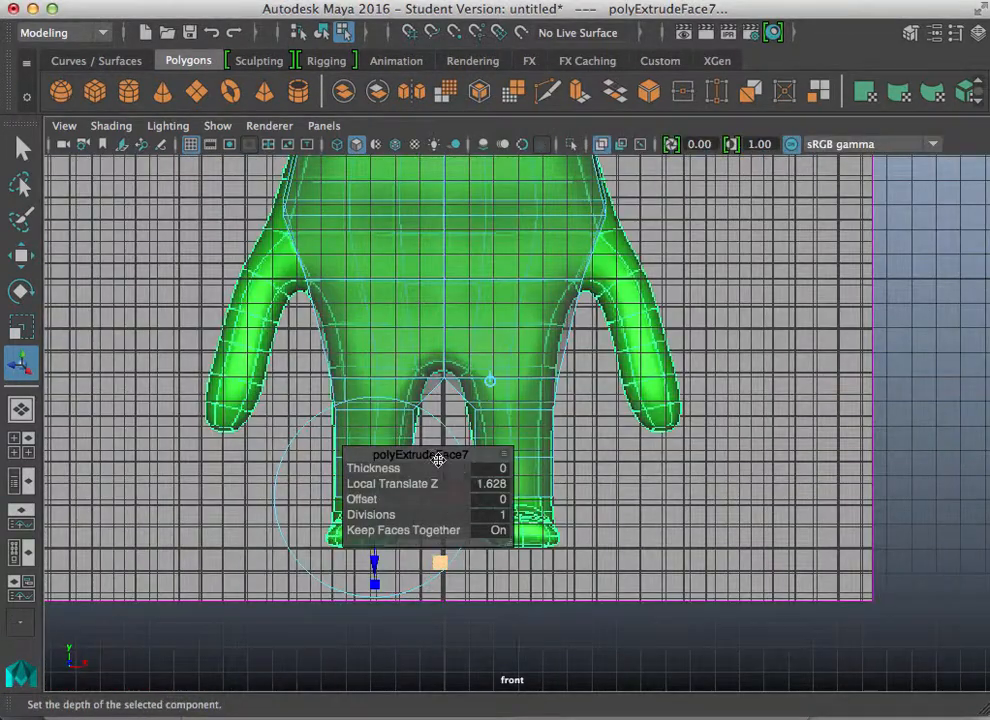
drag(438, 457, 732, 444)
click(785, 461)
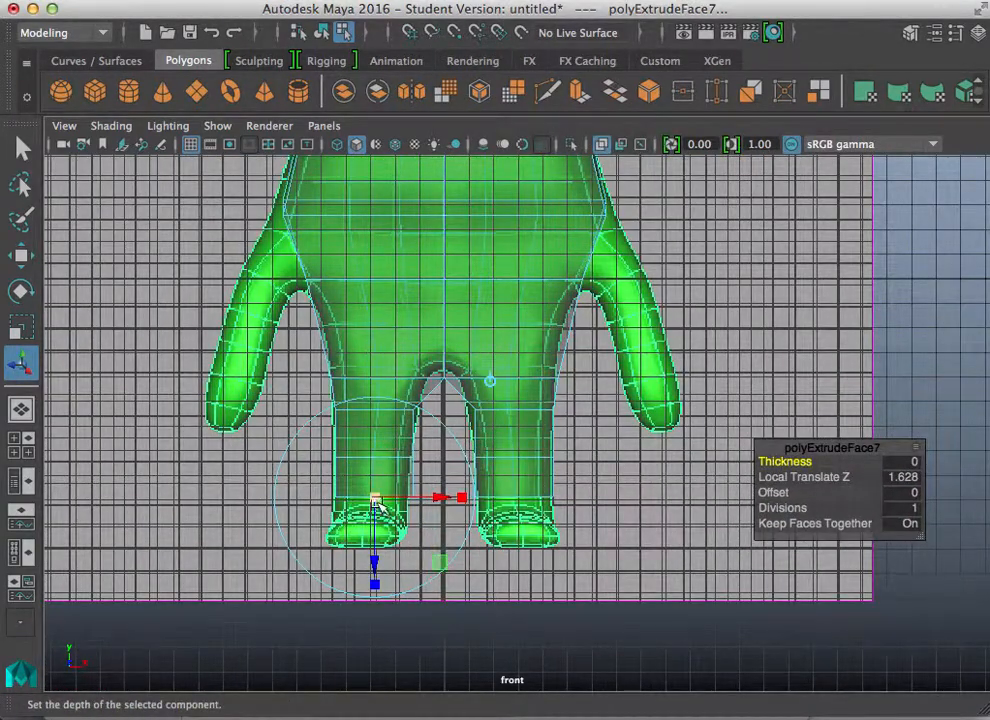
drag(371, 568, 373, 589)
Step: Extrude the leg faces once more about 1.83 units down to the bottom of the feet
key(space)
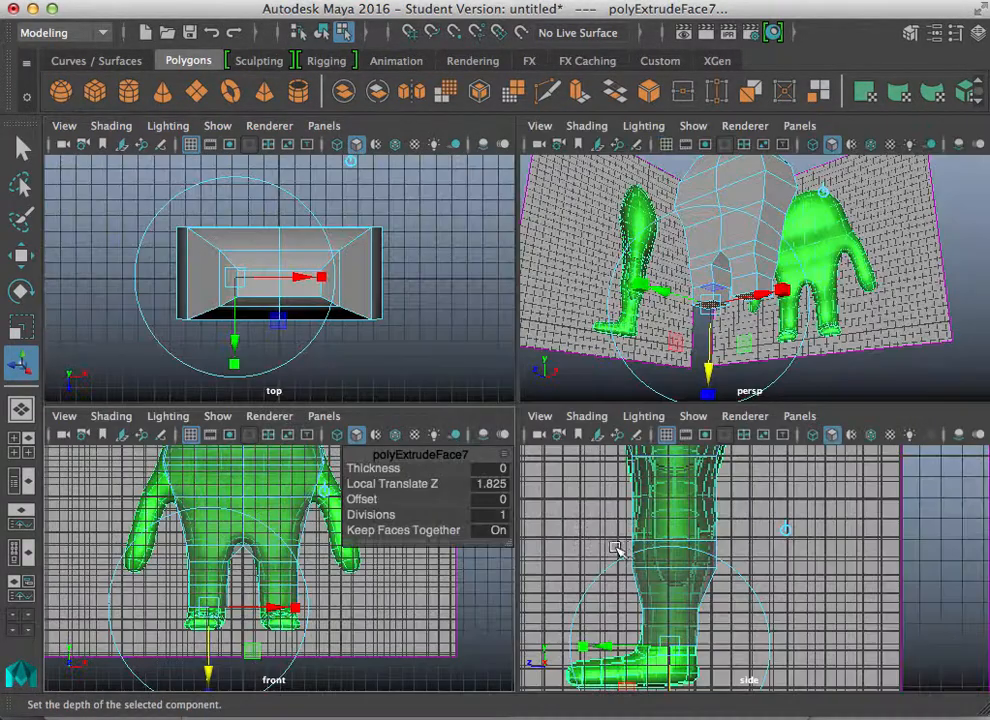
key(space)
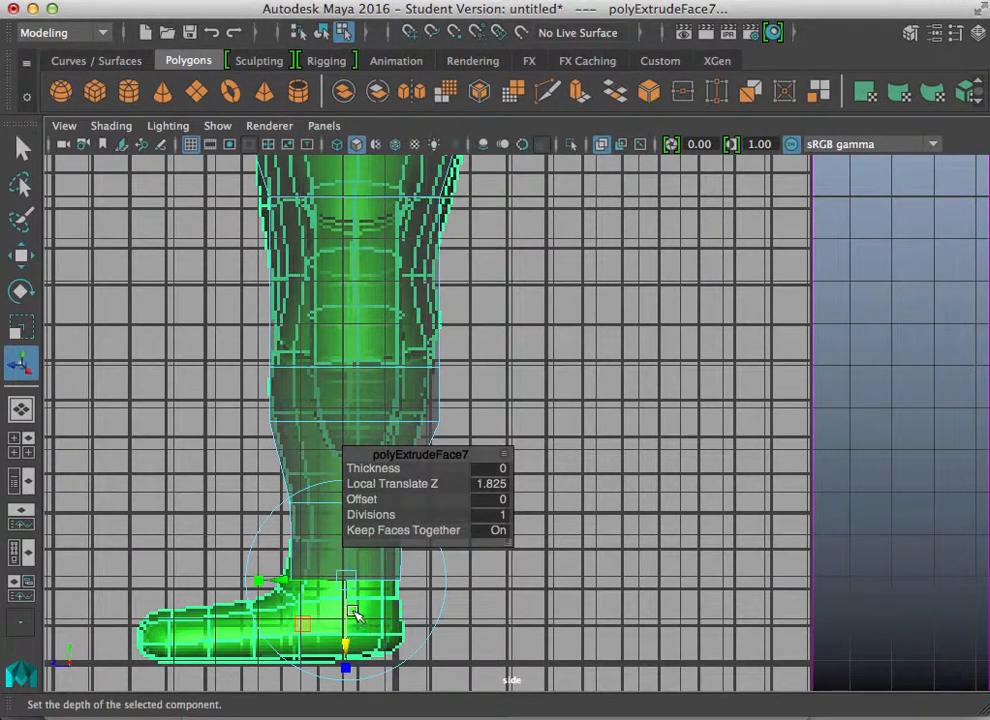
drag(345, 648, 340, 717)
key(ctrl+e)
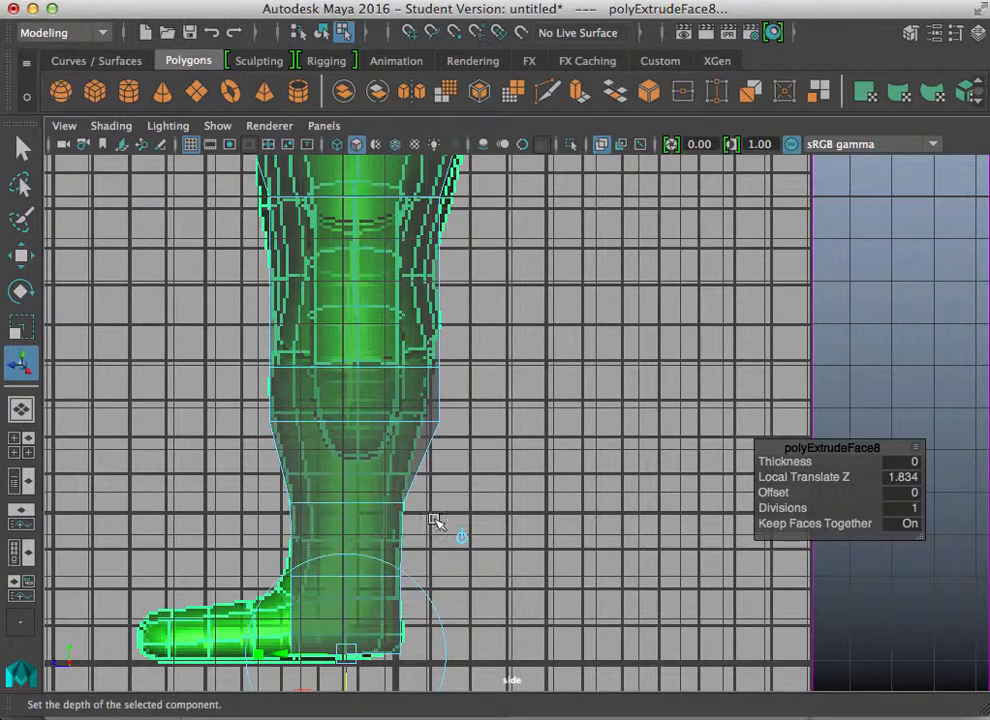
key(space)
key(space)
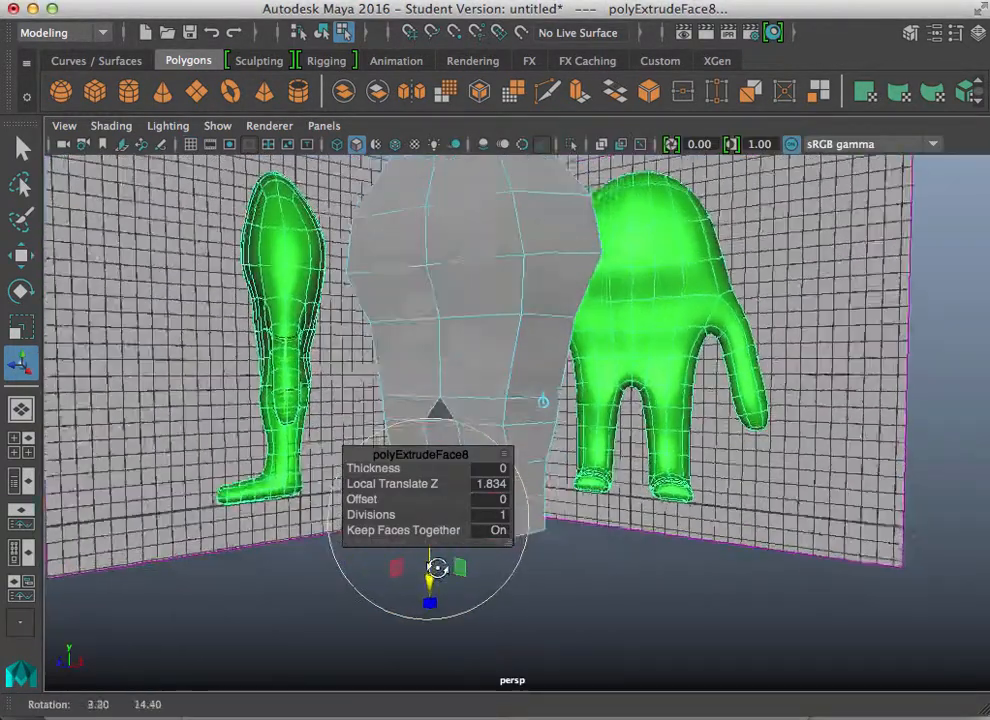
alt+drag(437, 568, 433, 597)
alt+right_drag(433, 597, 372, 490)
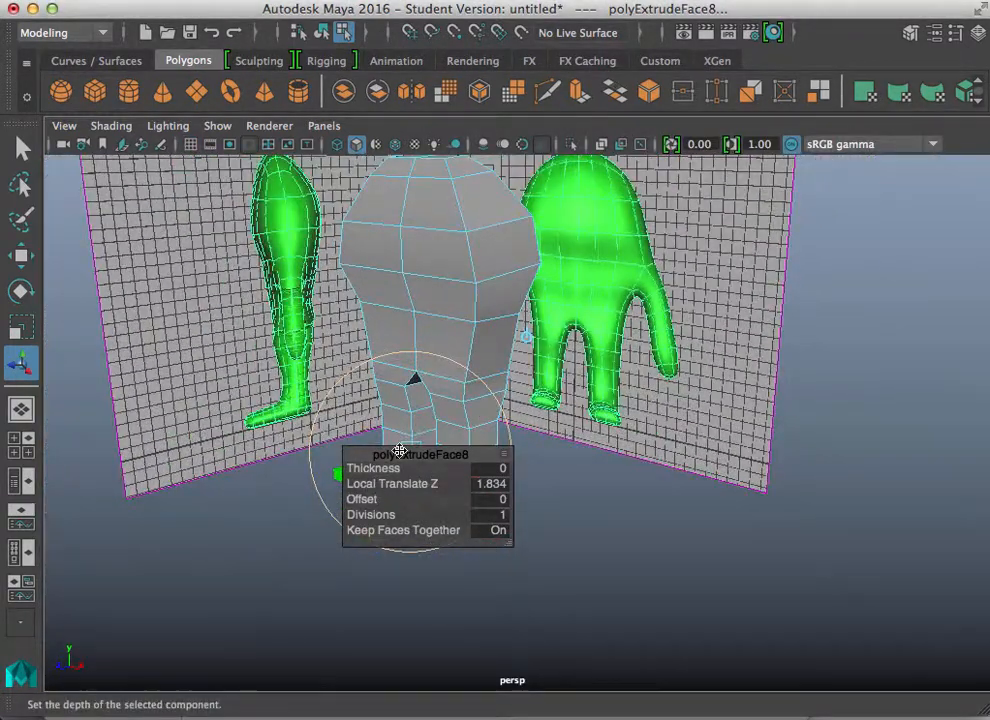
Step: Select the front faces of both feet and extrude them forward about 1.82 units to form the toes
drag(395, 452, 666, 461)
alt+middle_drag(451, 488, 460, 418)
alt+right_drag(373, 431, 486, 472)
click(420, 360)
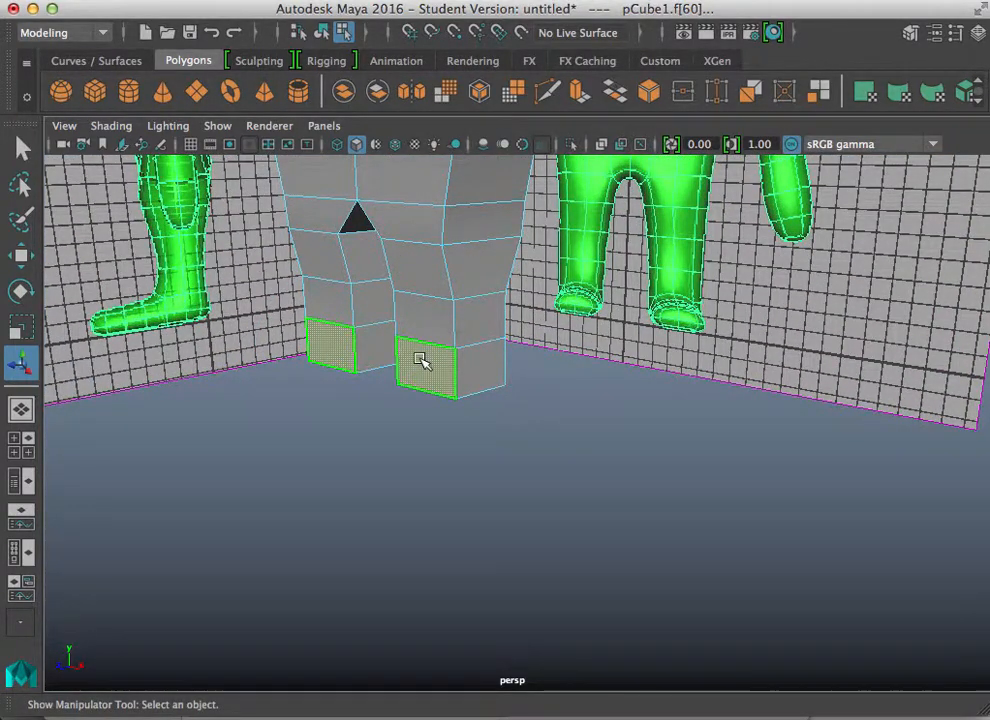
key(ctrl+e)
drag(284, 358, 213, 384)
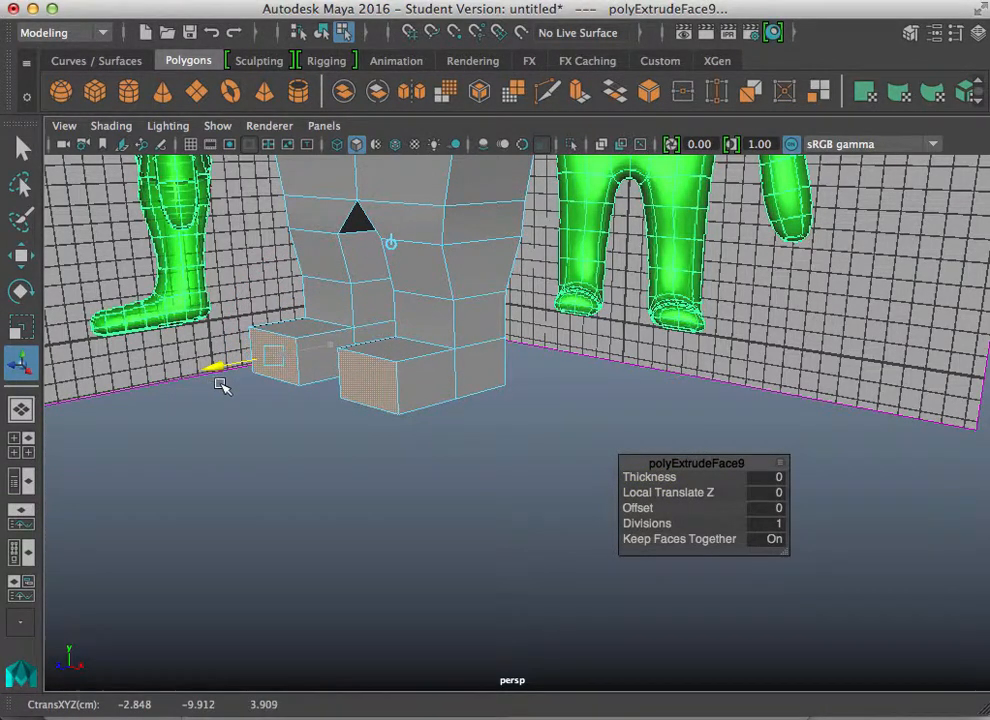
key(space)
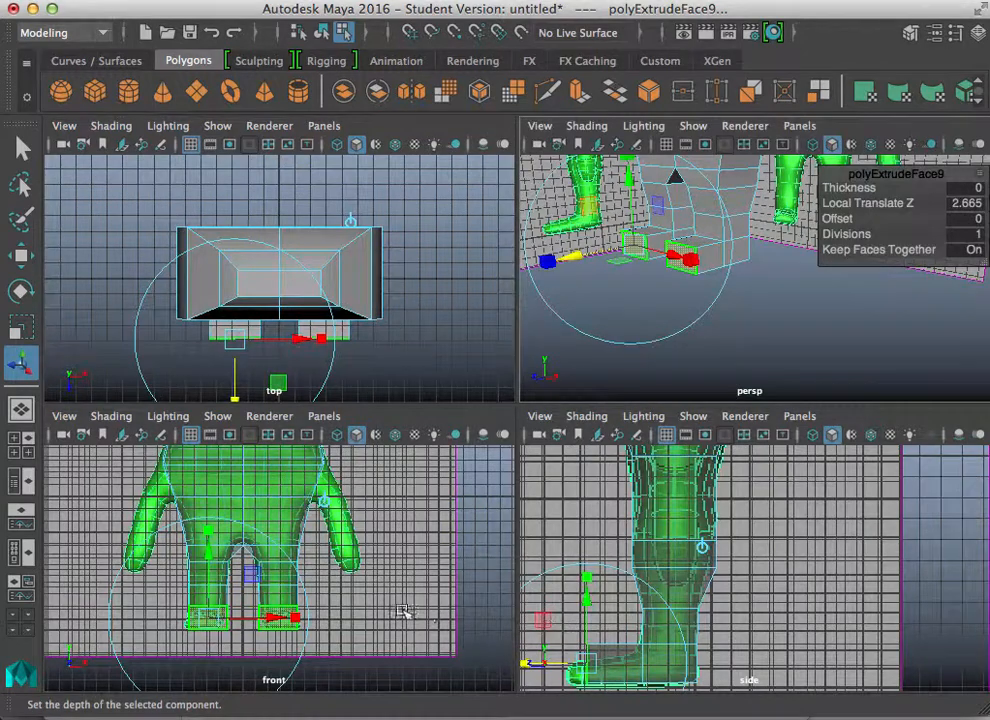
key(space)
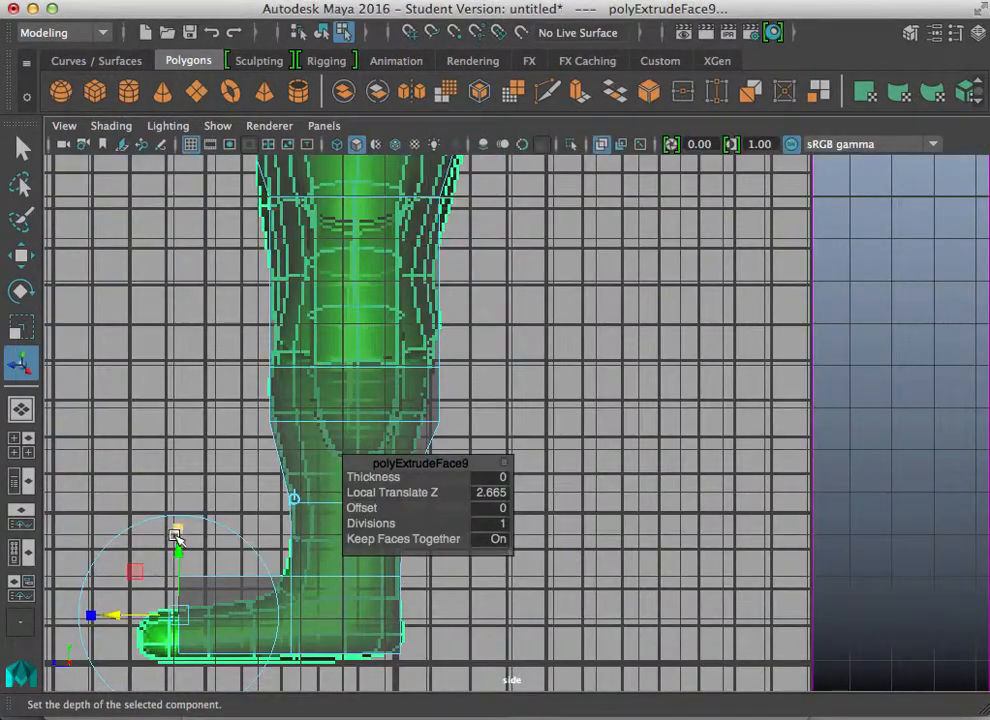
drag(176, 537, 178, 566)
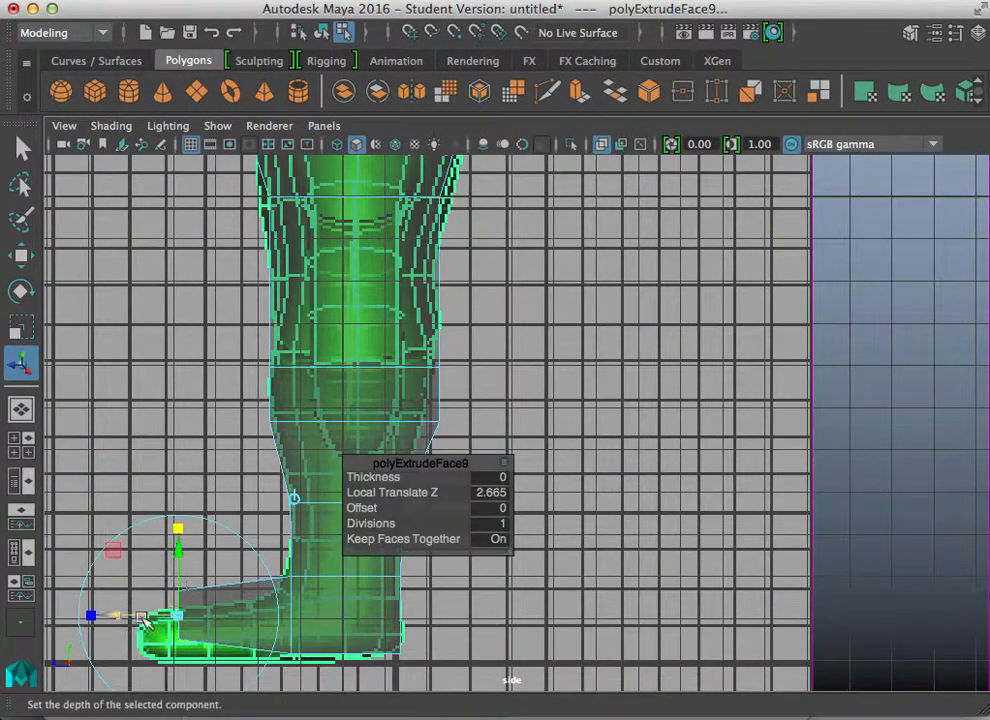
drag(114, 615, 138, 616)
drag(201, 551, 201, 571)
drag(135, 632, 149, 632)
drag(214, 571, 214, 569)
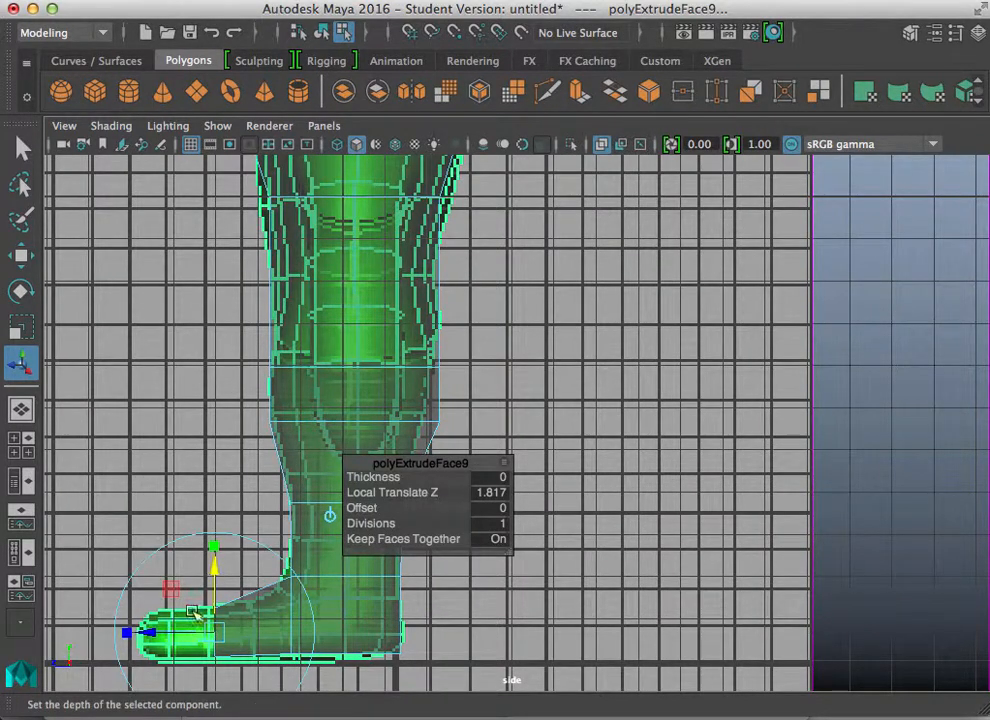
Step: Extrude the toe faces again about 0.69 units to lengthen the feet and lower the tips slightly
key(ctrl+e)
drag(146, 632, 78, 638)
key(ctrl+e)
click(139, 552)
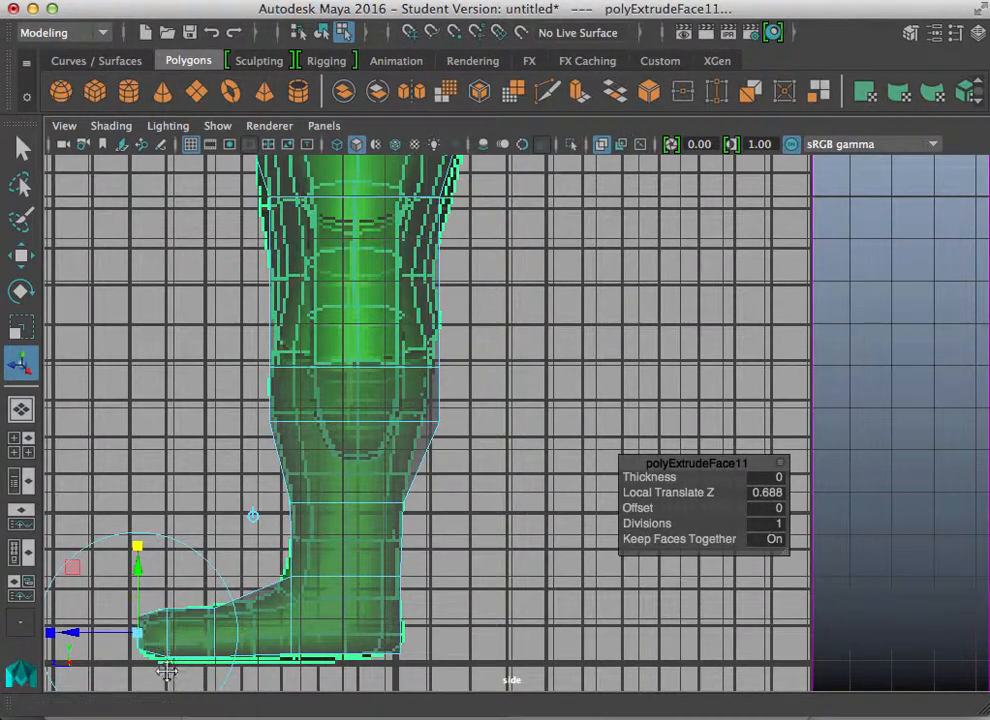
alt+middle_drag(168, 674, 254, 515)
alt+right_drag(152, 541, 297, 565)
alt+middle_drag(297, 565, 512, 504)
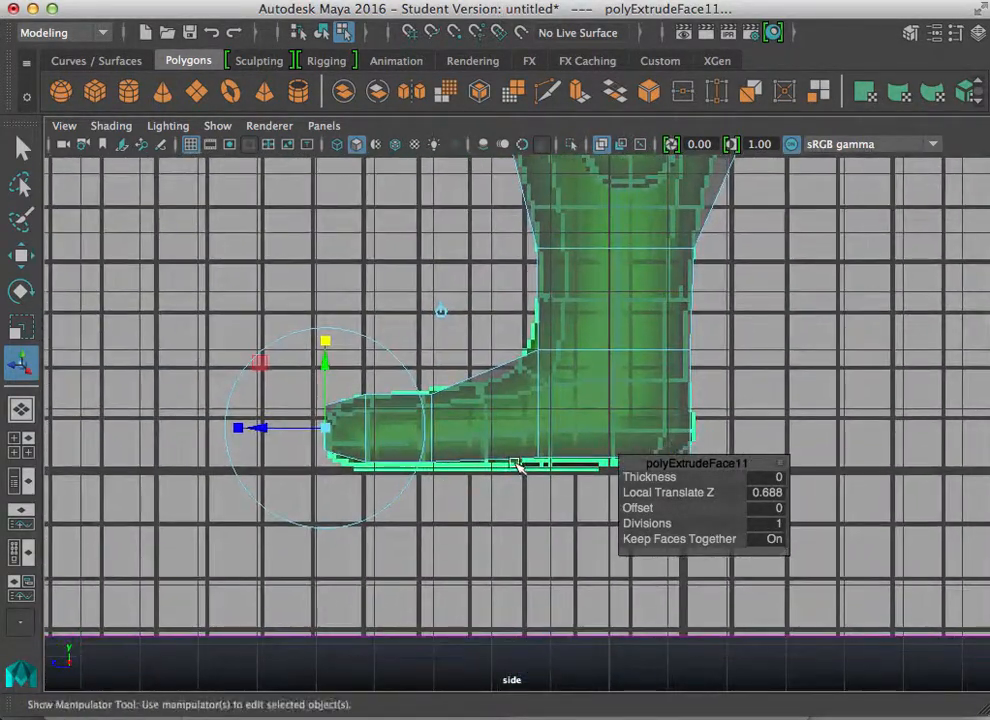
drag(325, 340, 330, 360)
Step: Raise the crotch vertex in the front view to follow the reference
key(space)
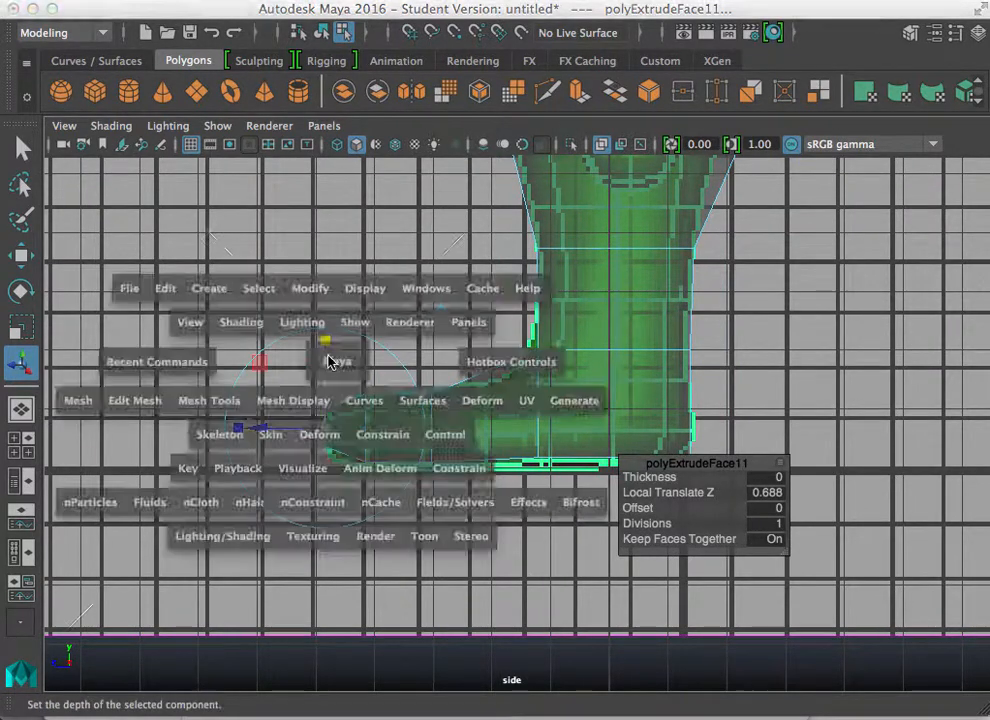
key(space)
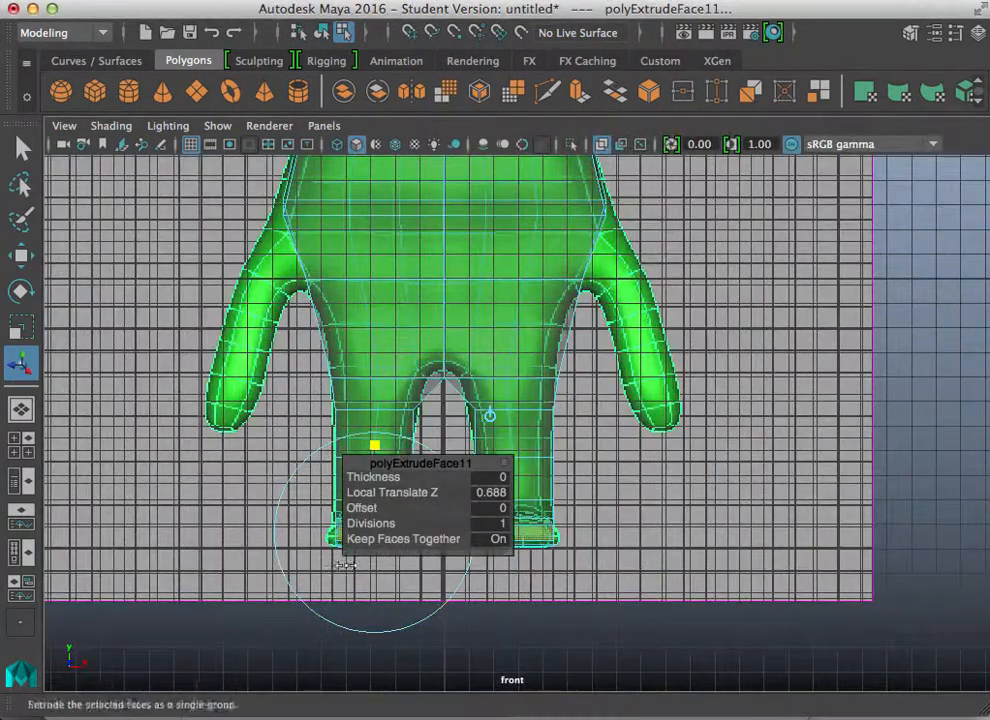
drag(424, 459, 741, 430)
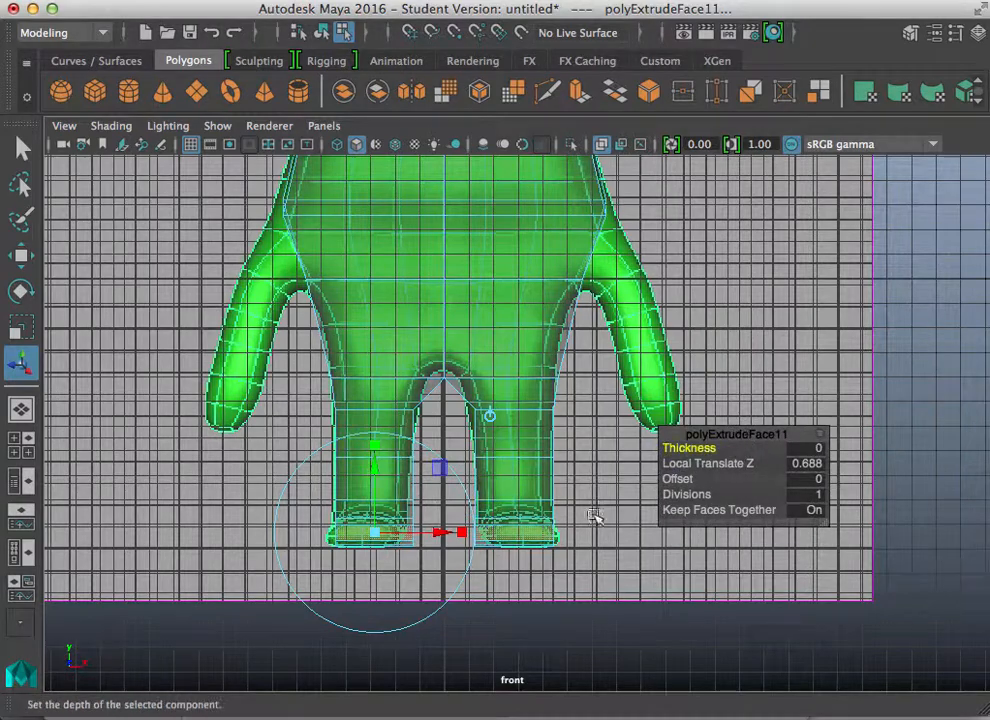
scroll(360, 588, up, 5)
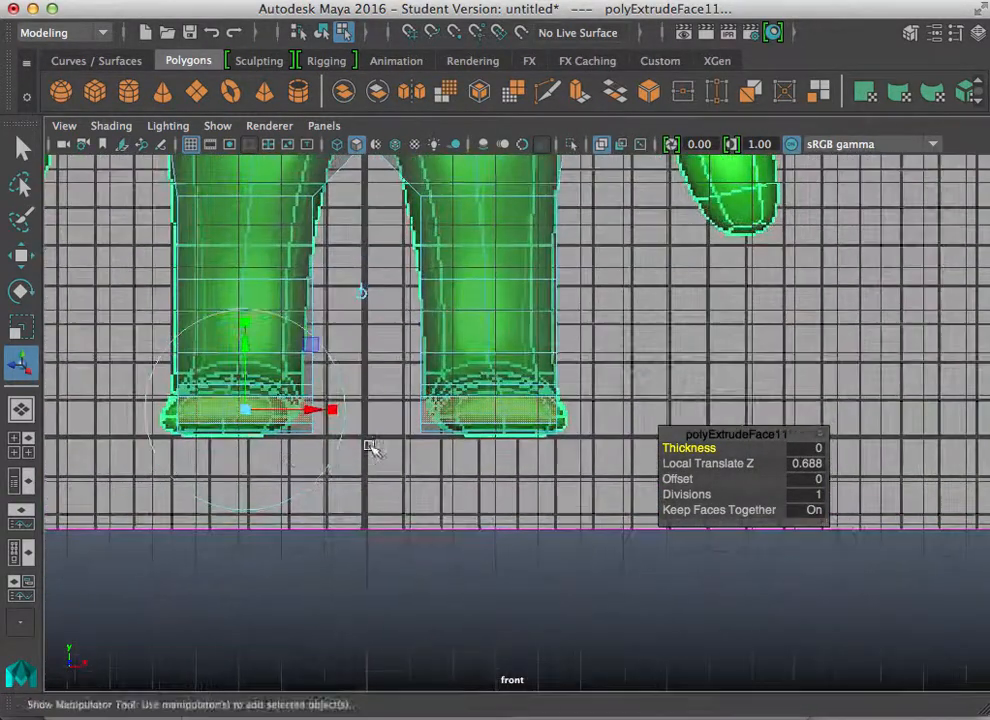
drag(334, 410, 315, 415)
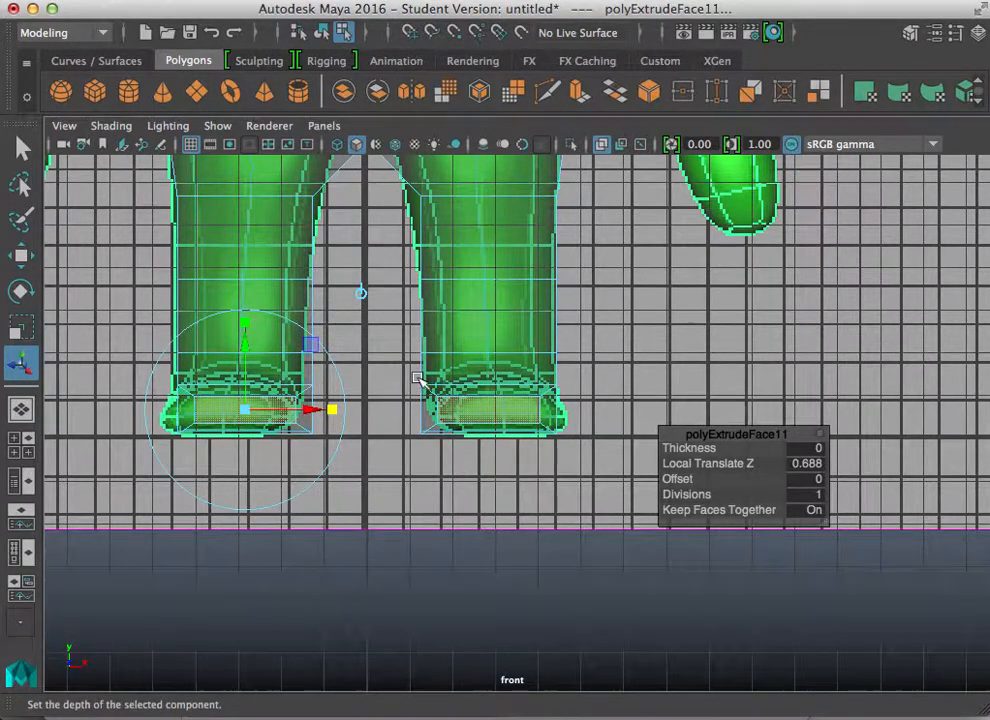
alt+middle_drag(417, 370, 427, 472)
alt+middle_drag(409, 330, 411, 442)
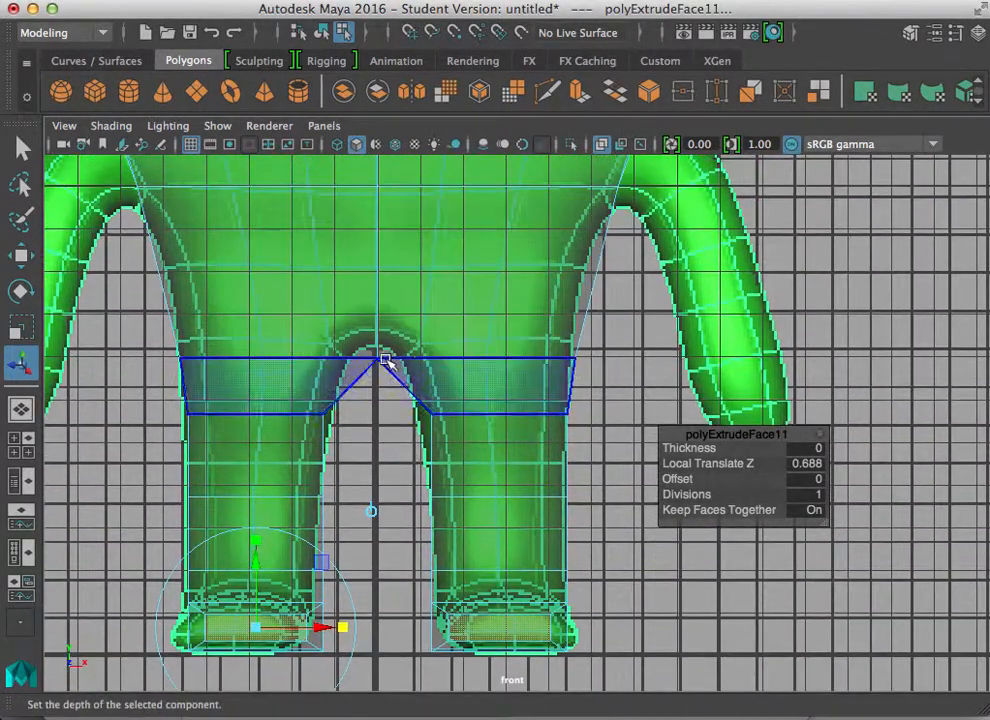
right_drag(386, 360, 304, 140)
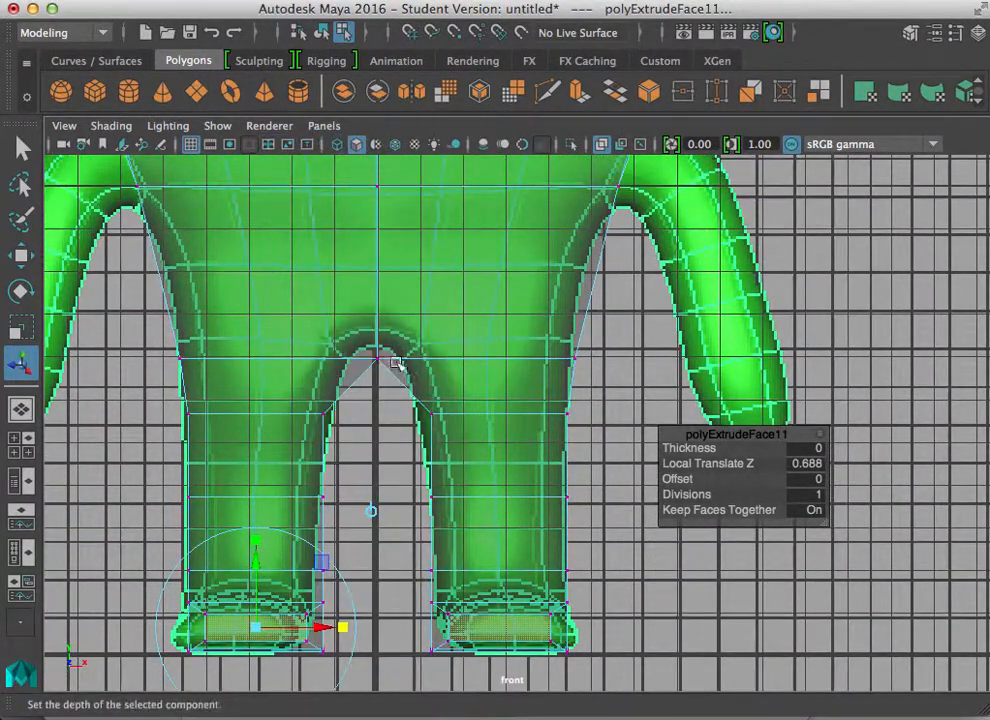
click(383, 346)
key(w)
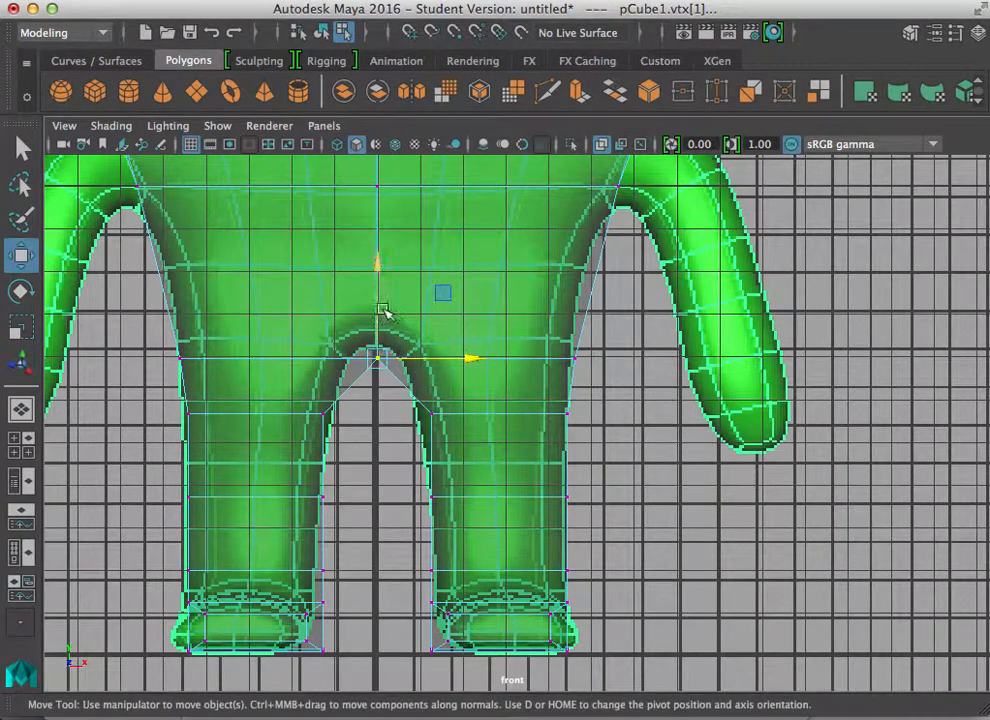
drag(379, 270, 376, 252)
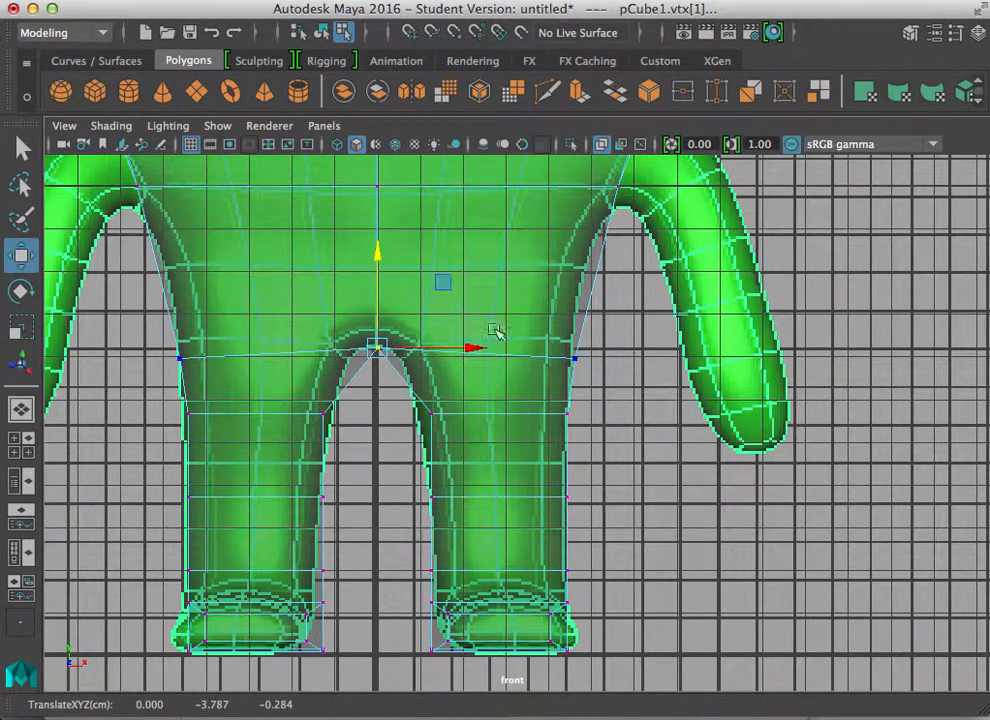
Step: Raise the hip-side vertices and shift the inner-leg vertices to match the front reference
drag(612, 371, 550, 325)
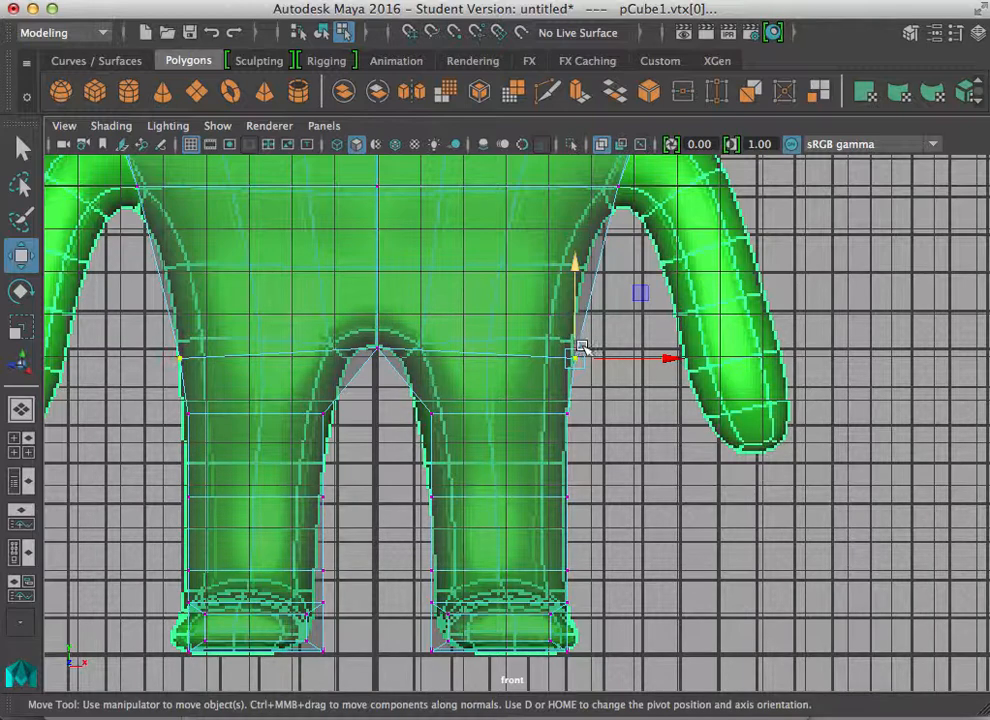
drag(576, 266, 558, 248)
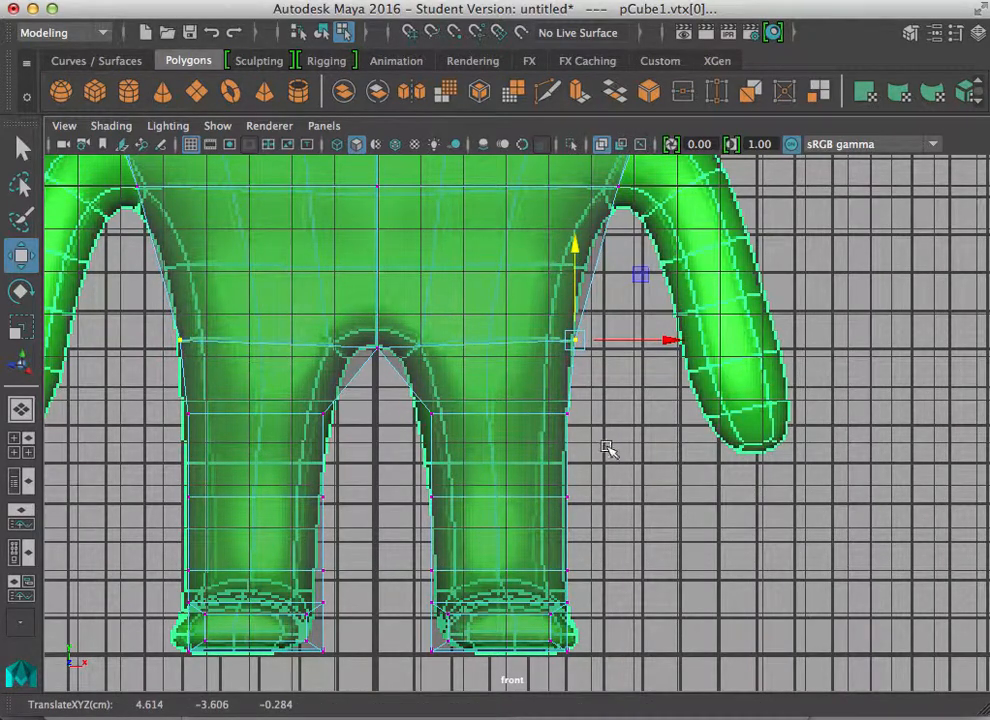
drag(463, 447, 415, 400)
drag(535, 413, 518, 416)
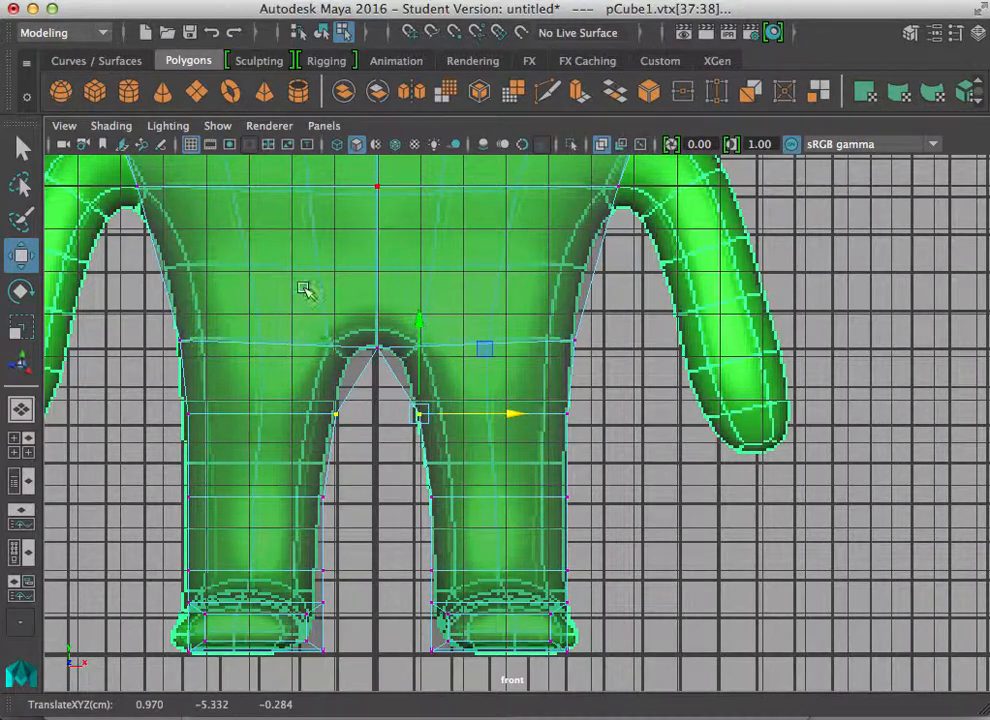
alt+right_drag(538, 458, 413, 398)
mouse_move(387, 354)
alt+middle_down()
mouse_move(393, 491)
mouse_move(384, 360)
alt+middle_up()
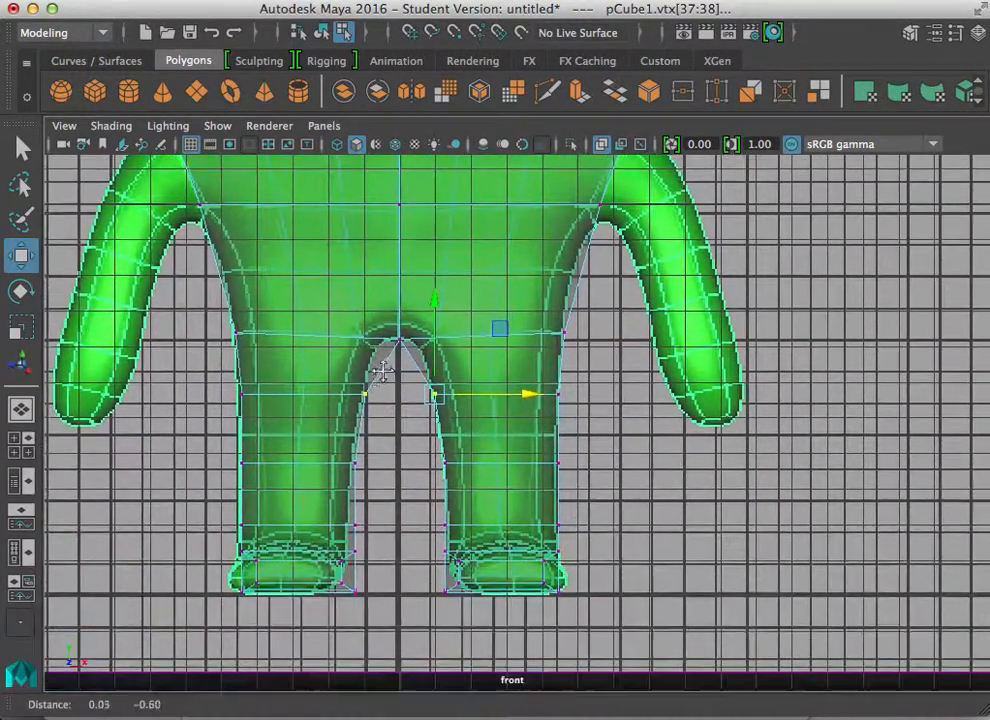
Step: Reposition the inner foot vertices in the front view to match the reference feet
drag(420, 578, 471, 607)
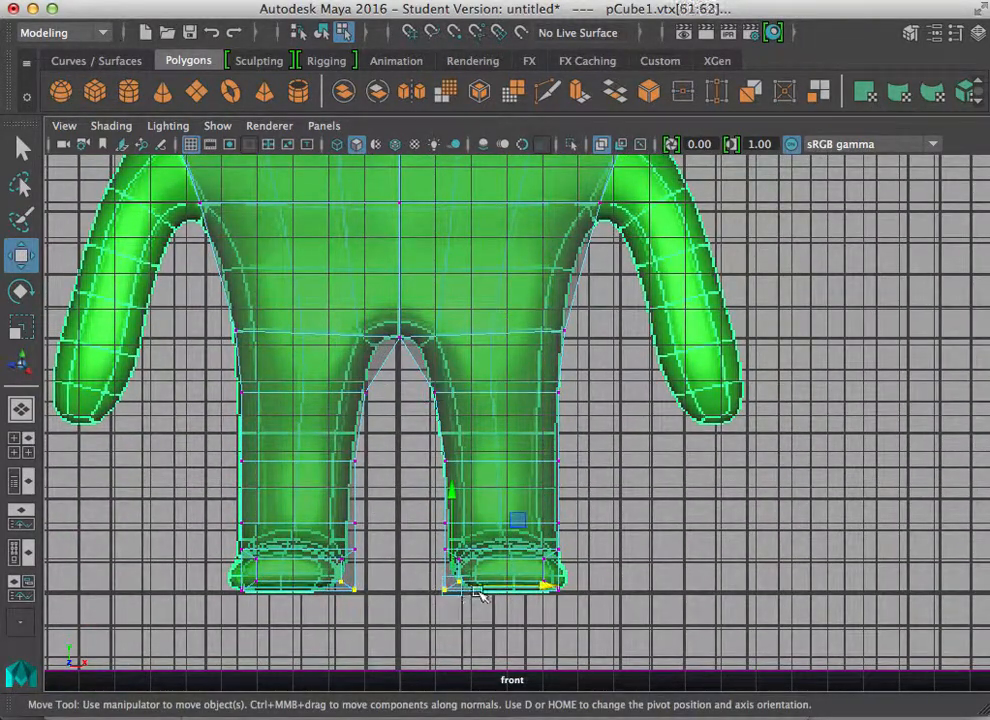
drag(541, 586, 546, 584)
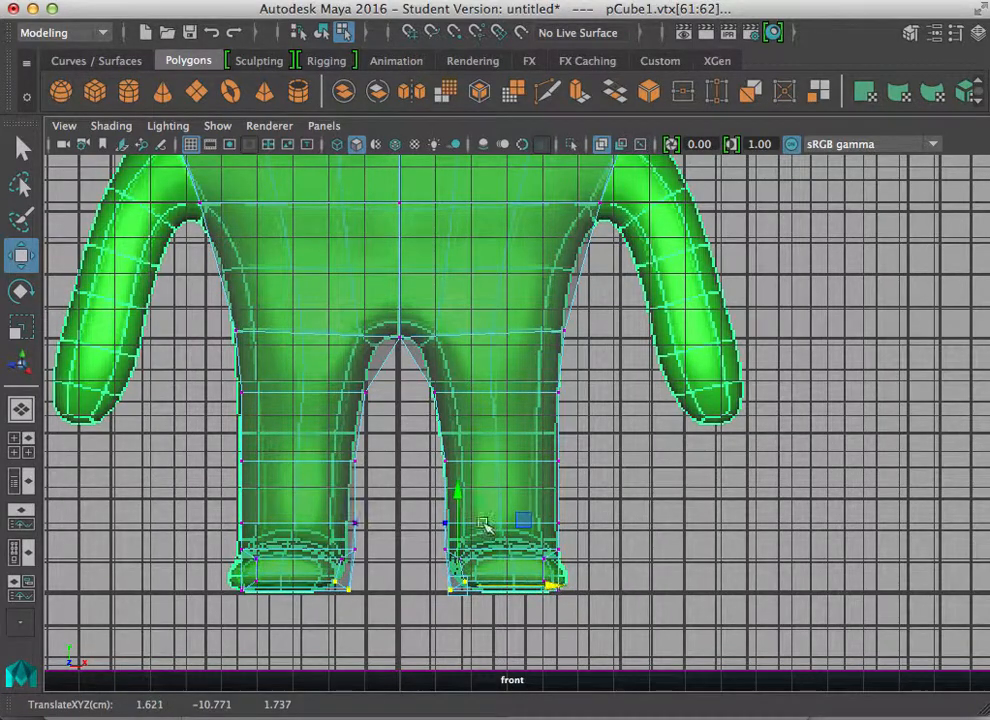
drag(458, 491, 457, 488)
Step: Adjust the knee and lower-leg vertices in the side view to match the leg reference
key(space)
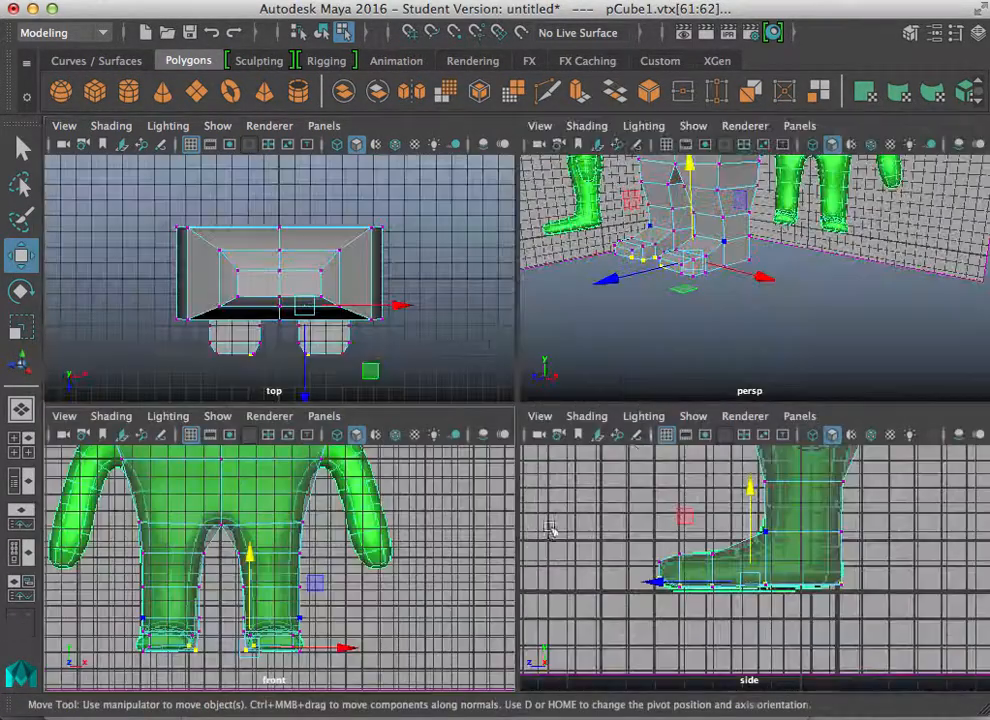
key(space)
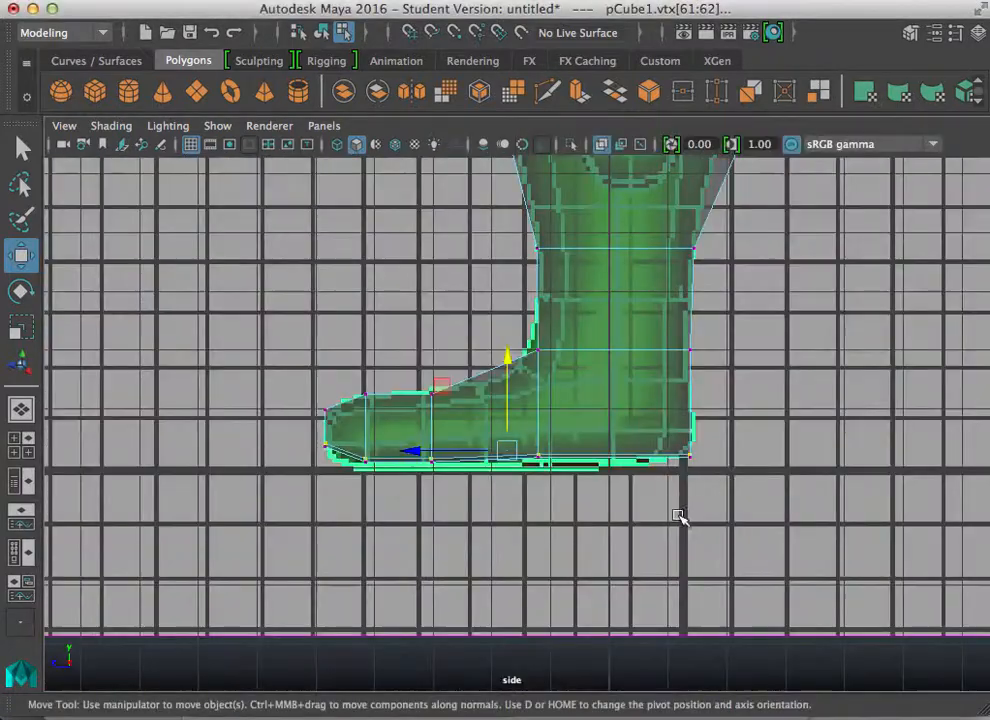
scroll(678, 515, up, 5)
alt+middle_drag(485, 570, 458, 534)
drag(641, 474, 579, 423)
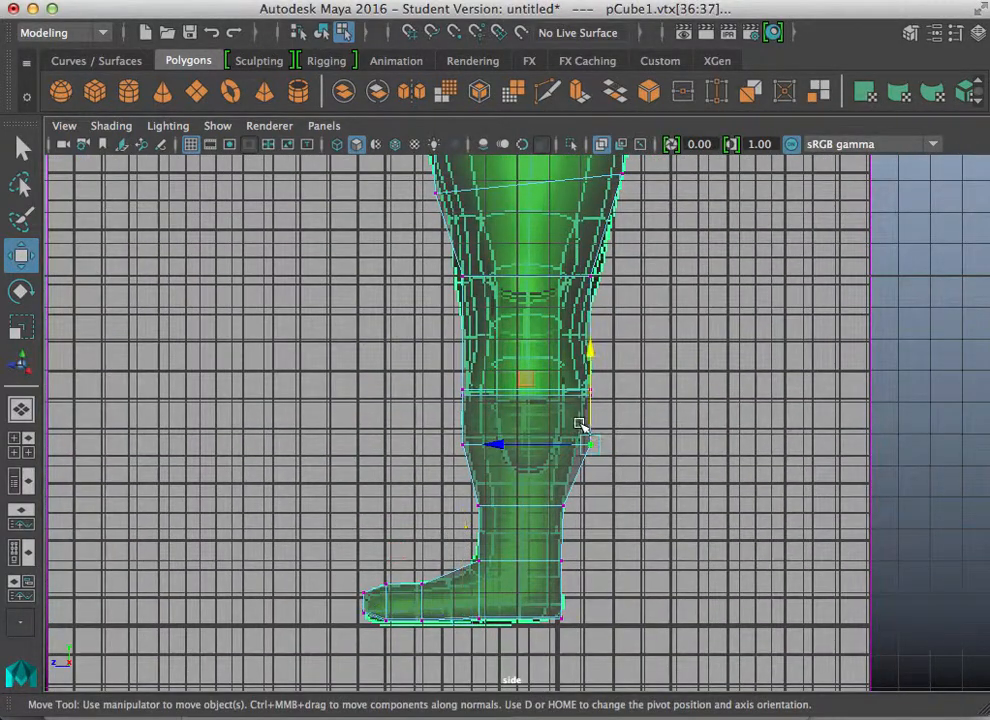
mouse_move(502, 444)
mouse_down()
mouse_move(482, 444)
mouse_move(492, 447)
mouse_up()
alt+middle_drag(501, 349, 473, 510)
drag(596, 444, 542, 412)
drag(478, 457, 473, 444)
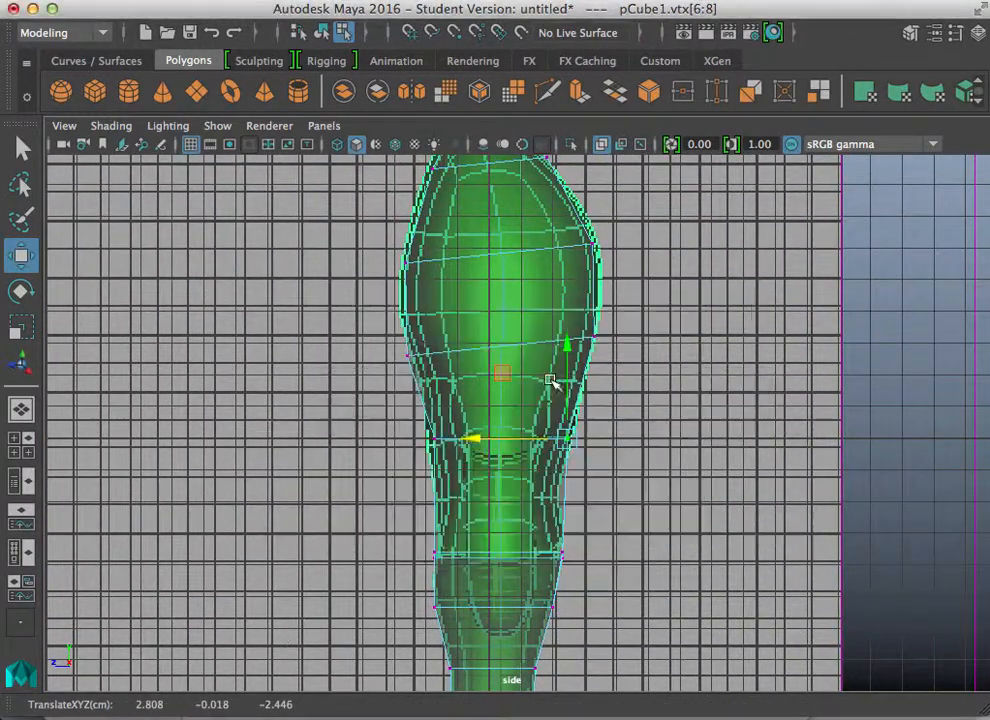
Step: Orbit around the body in perspective and toggle smooth preview to inspect the overall shape
key(space)
key(space)
alt+drag(586, 345, 678, 342)
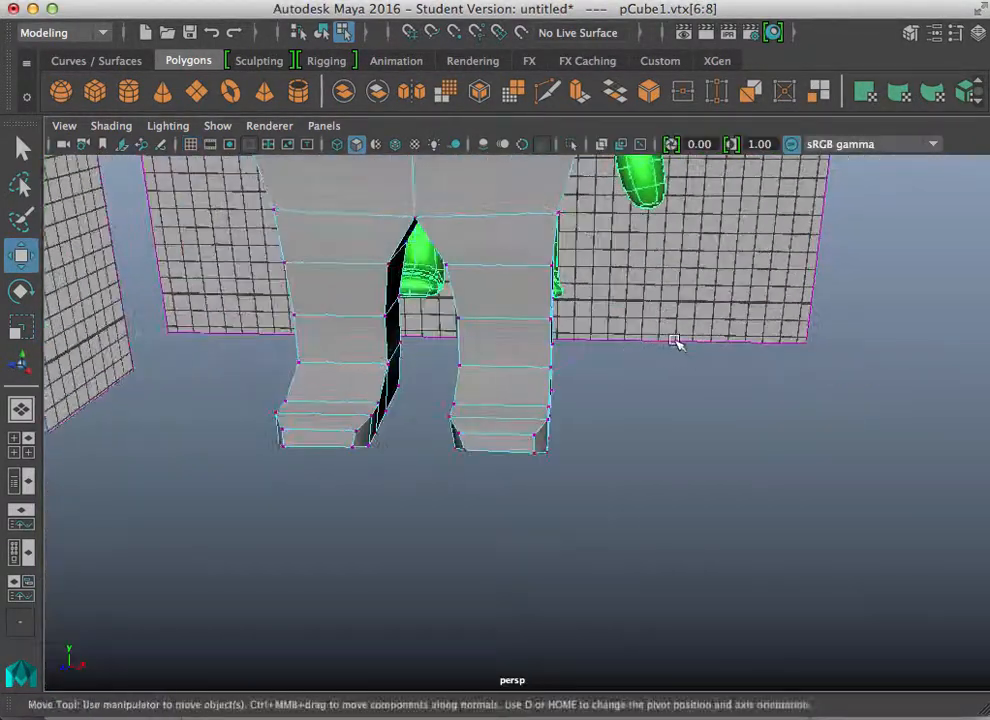
alt+middle_drag(678, 342, 657, 444)
alt+right_drag(657, 444, 548, 356)
alt+drag(548, 356, 415, 340)
alt+middle_drag(435, 337, 453, 389)
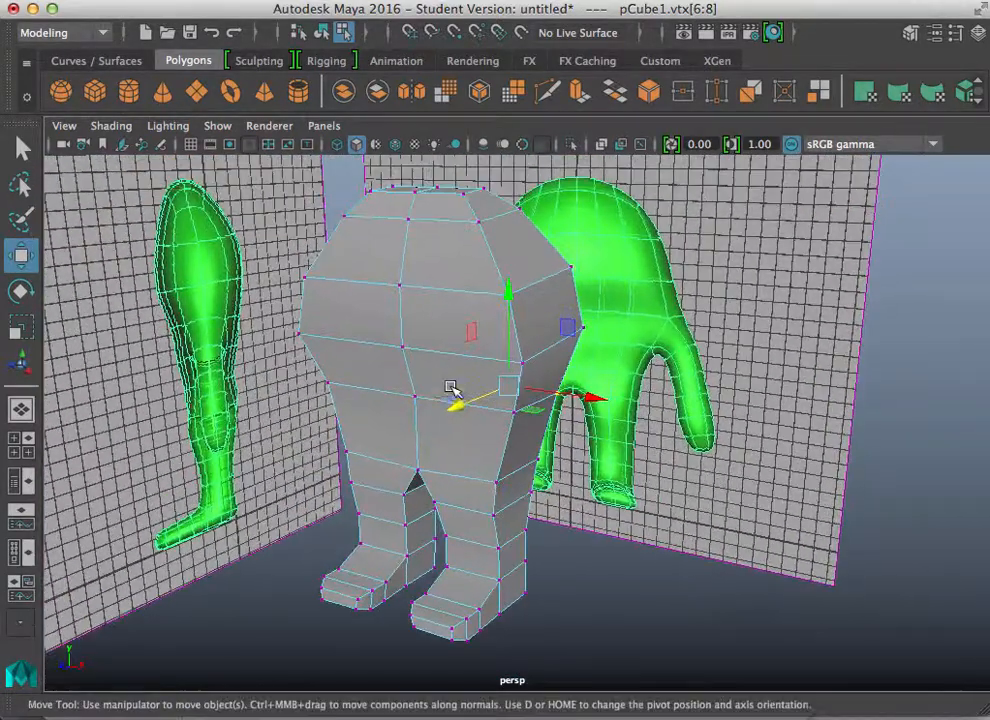
alt+drag(453, 389, 459, 395)
key(3)
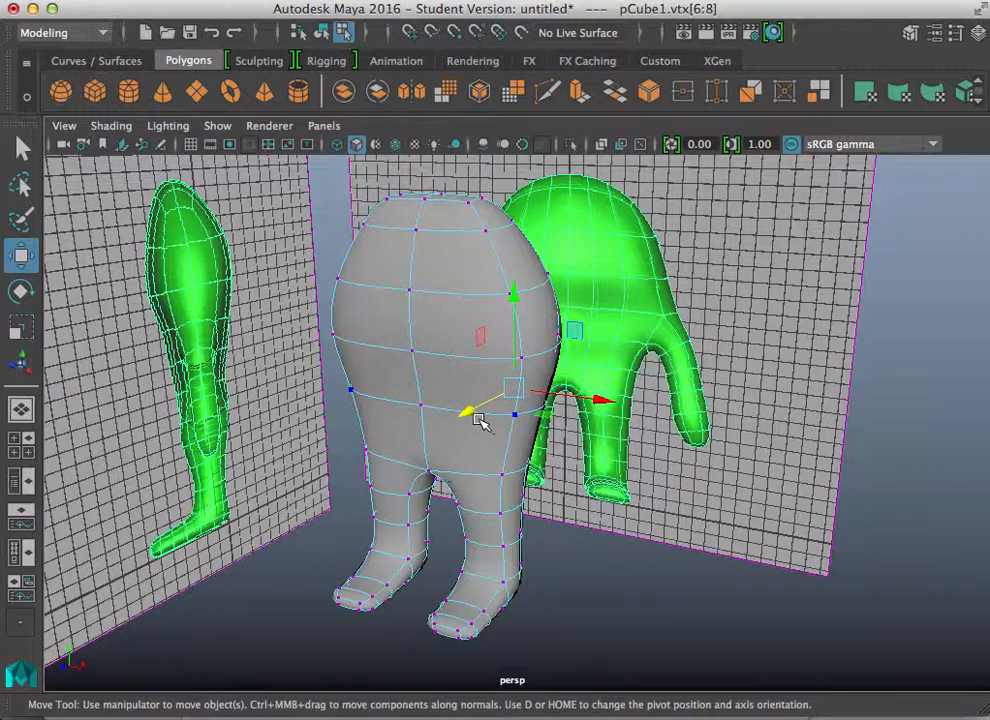
key(1)
Step: Select the side face at the shoulder and extrude it outward about 1.7 units to start the arm
key(space)
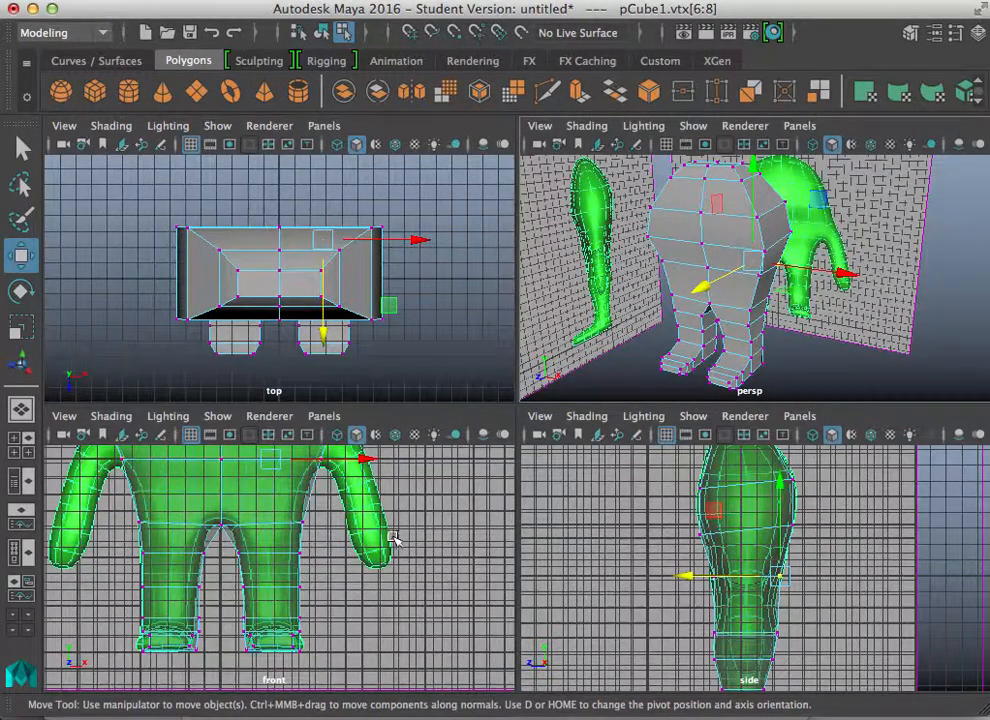
key(space)
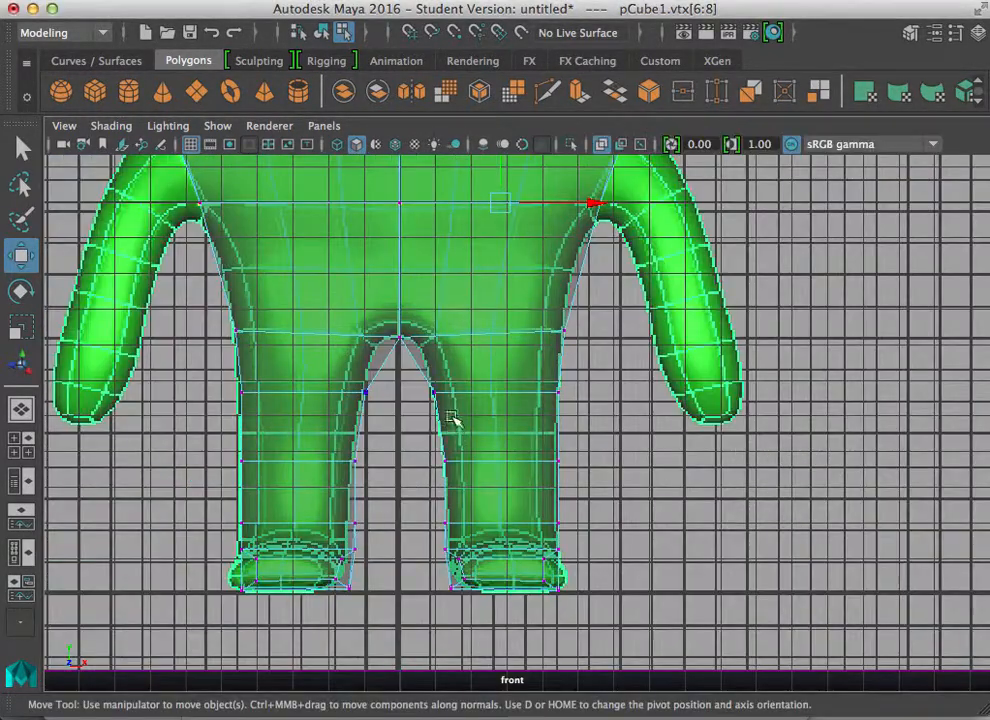
alt+middle_drag(437, 342, 427, 510)
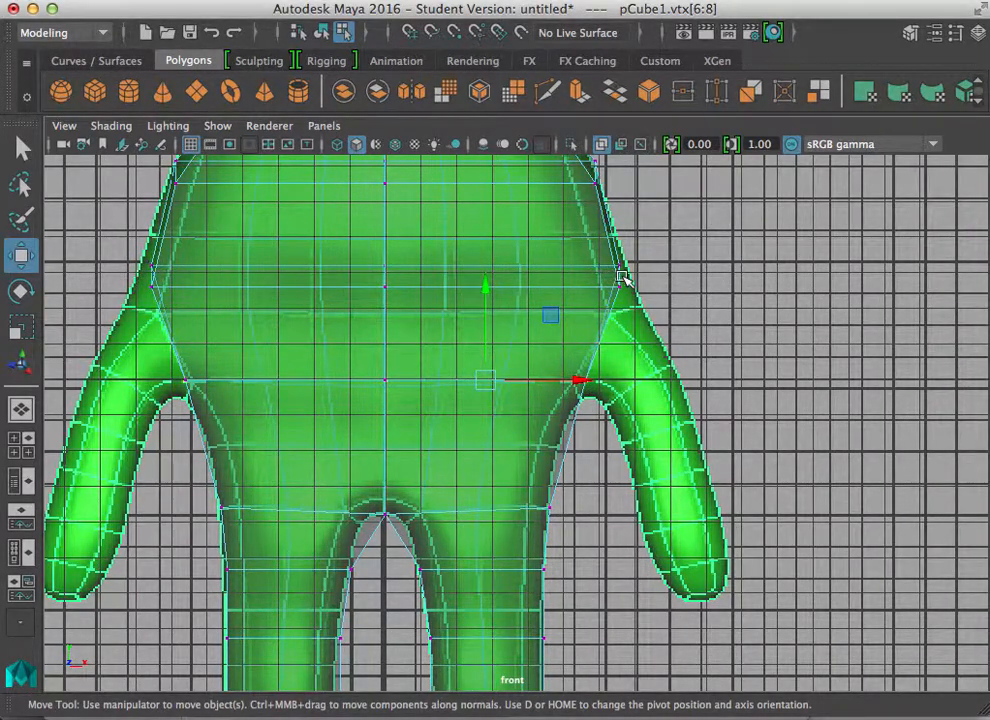
key(space)
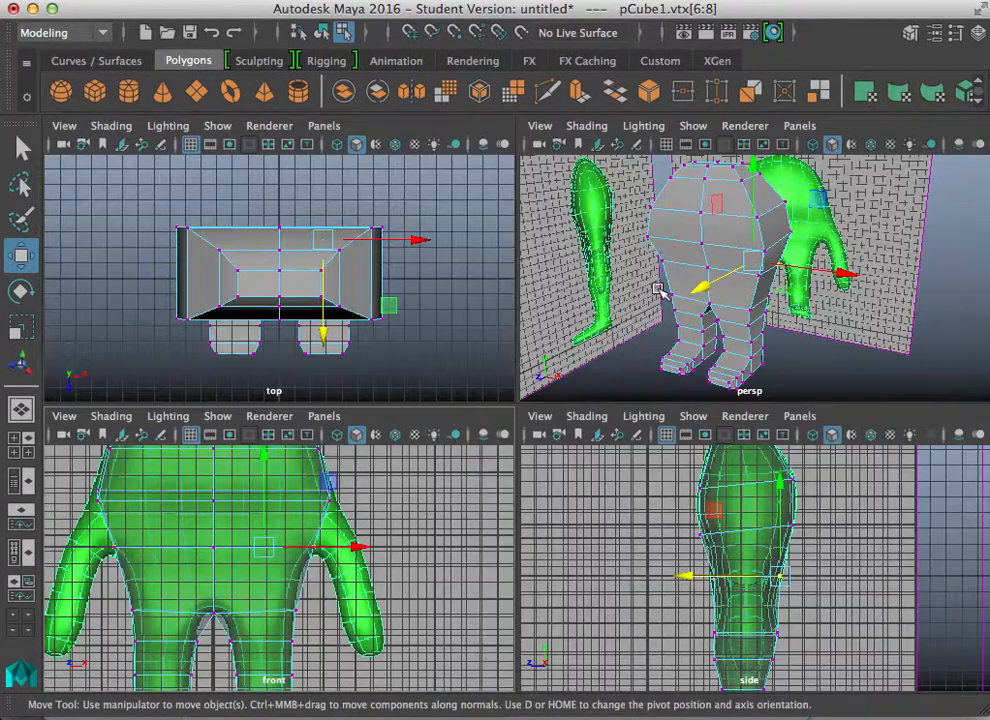
key(space)
alt+drag(731, 327, 623, 338)
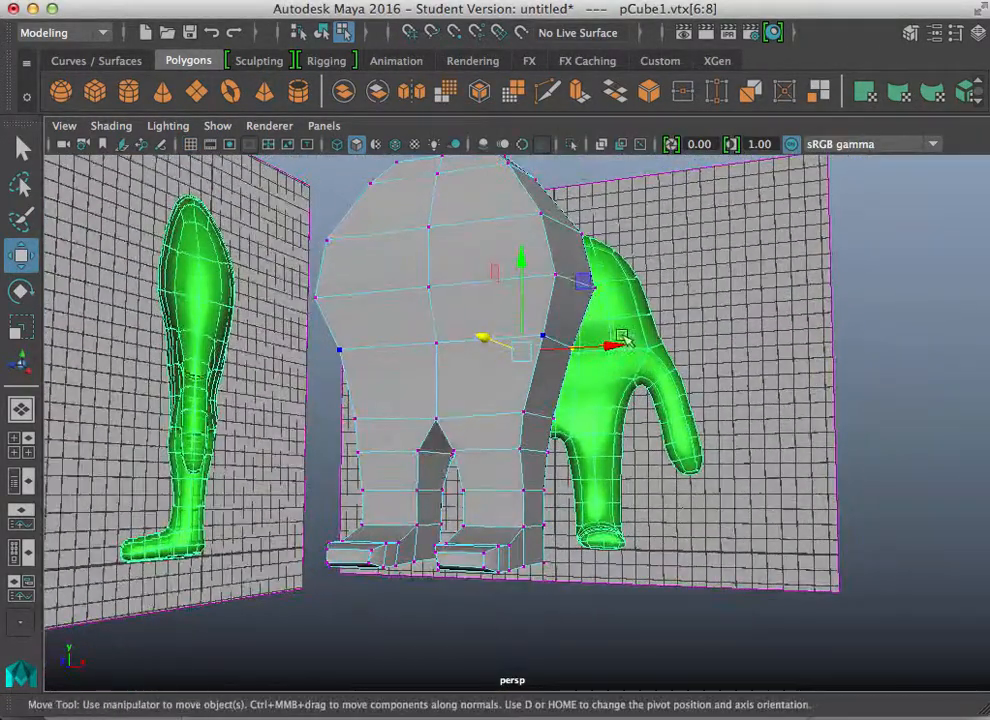
right_drag(561, 314, 568, 210)
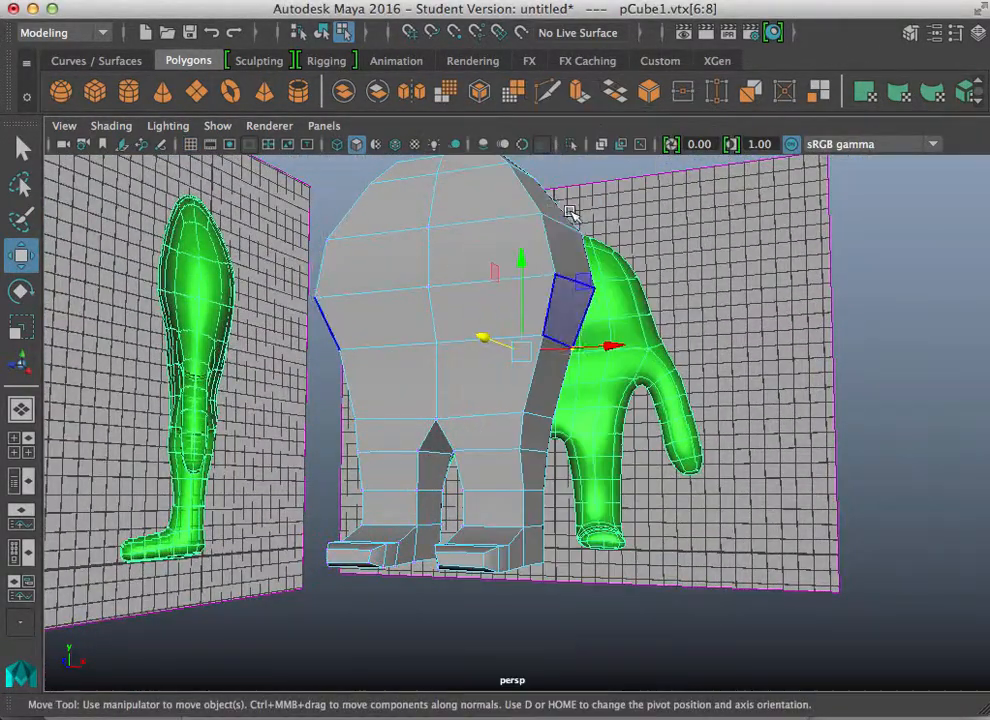
click(569, 313)
alt+drag(612, 465, 583, 505)
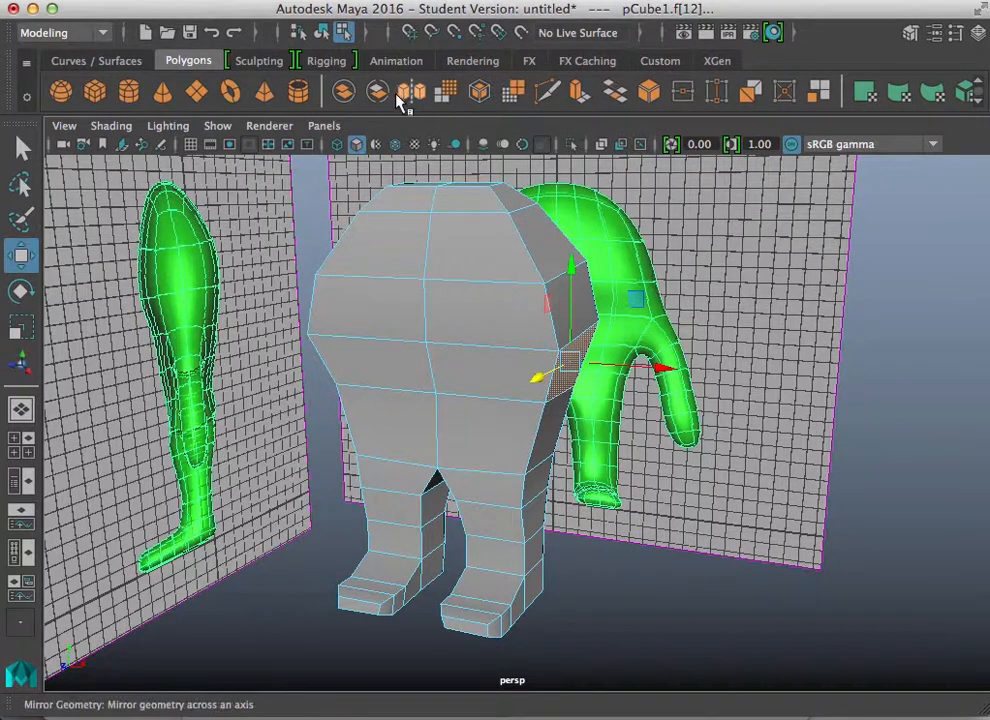
click(583, 100)
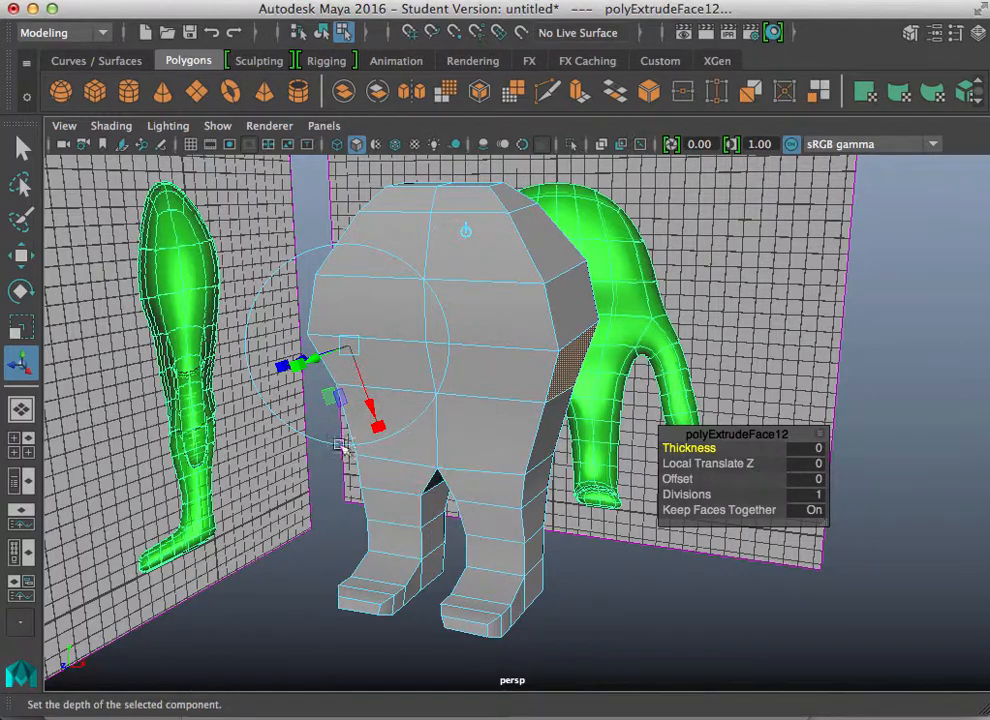
alt+drag(341, 448, 460, 460)
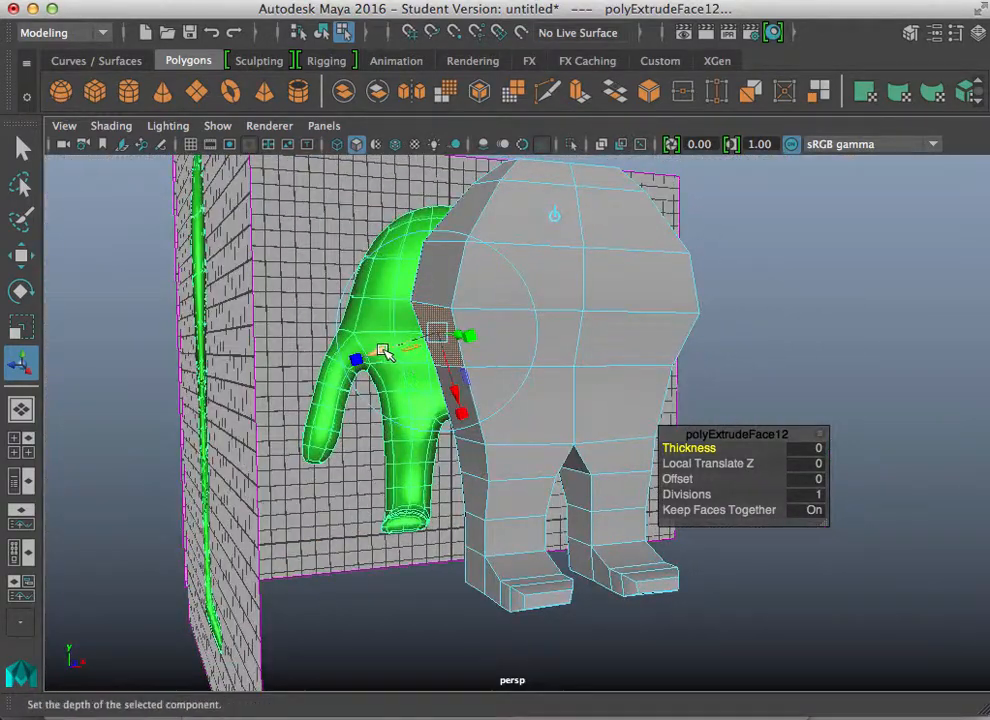
drag(383, 350, 346, 367)
alt+drag(419, 466, 304, 483)
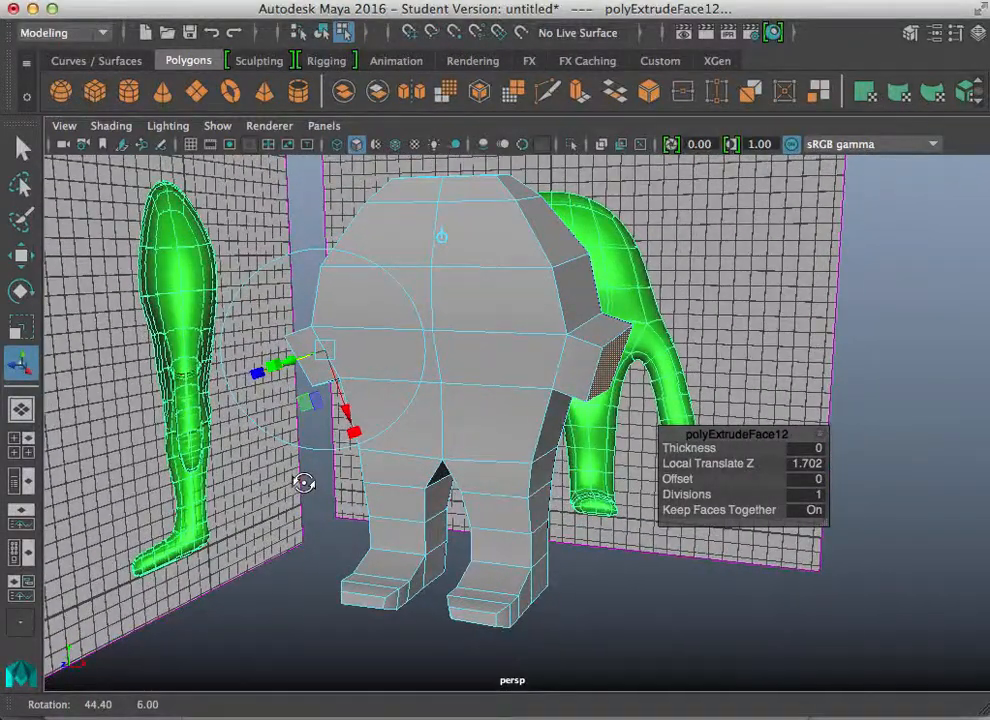
Step: Rotate the extruded shoulder face downward in the front view to follow the arm reference
key(space)
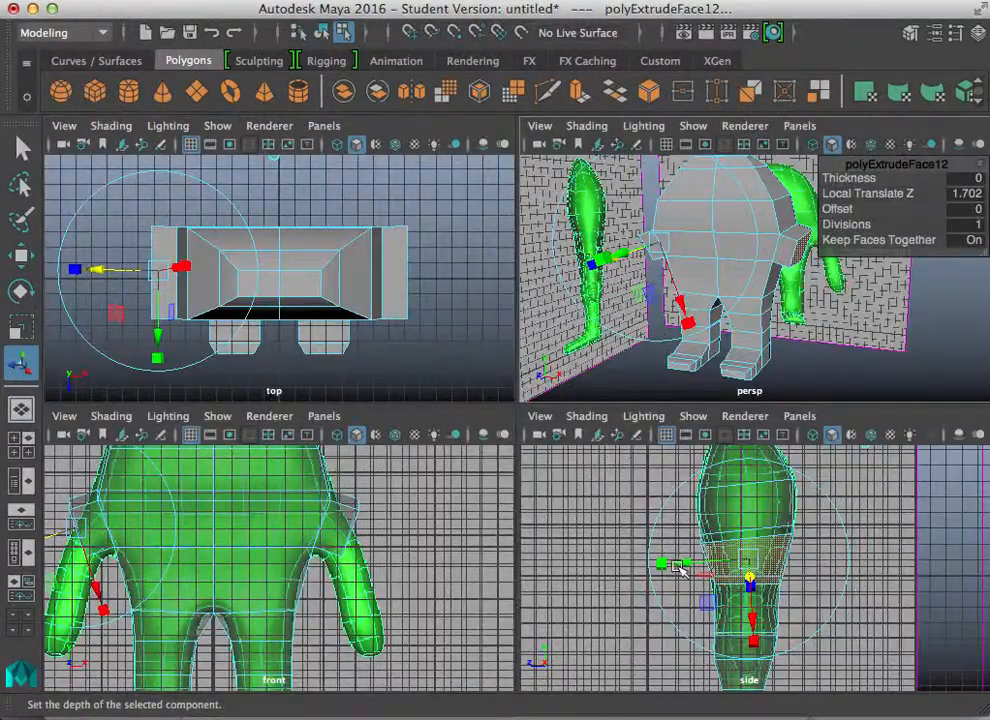
alt+middle_drag(324, 552, 402, 514)
key(space)
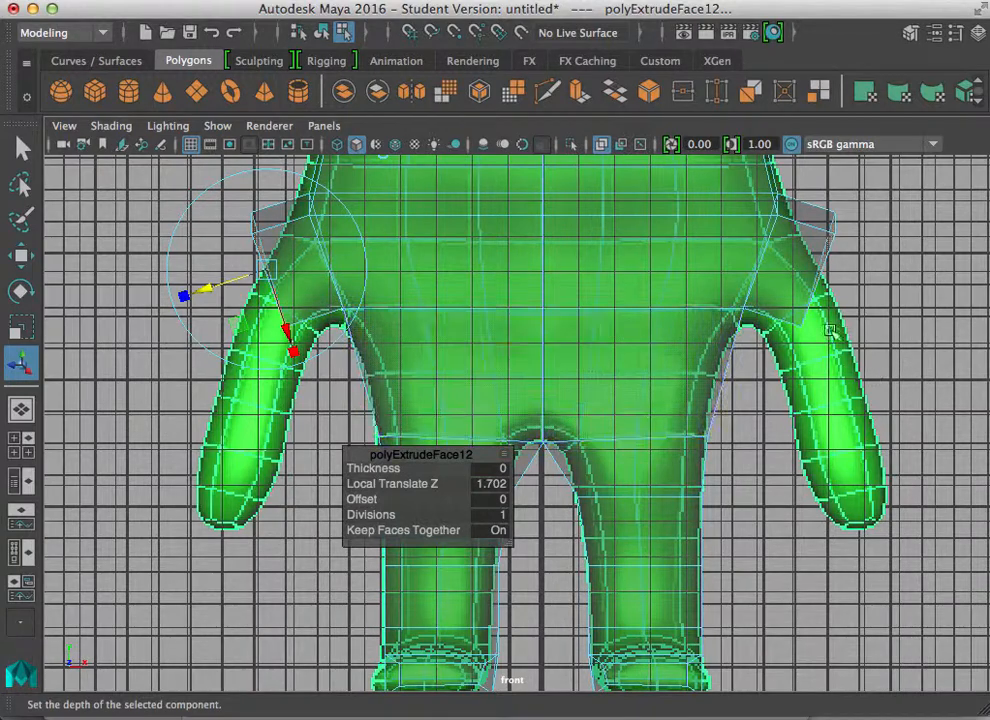
drag(286, 327, 289, 335)
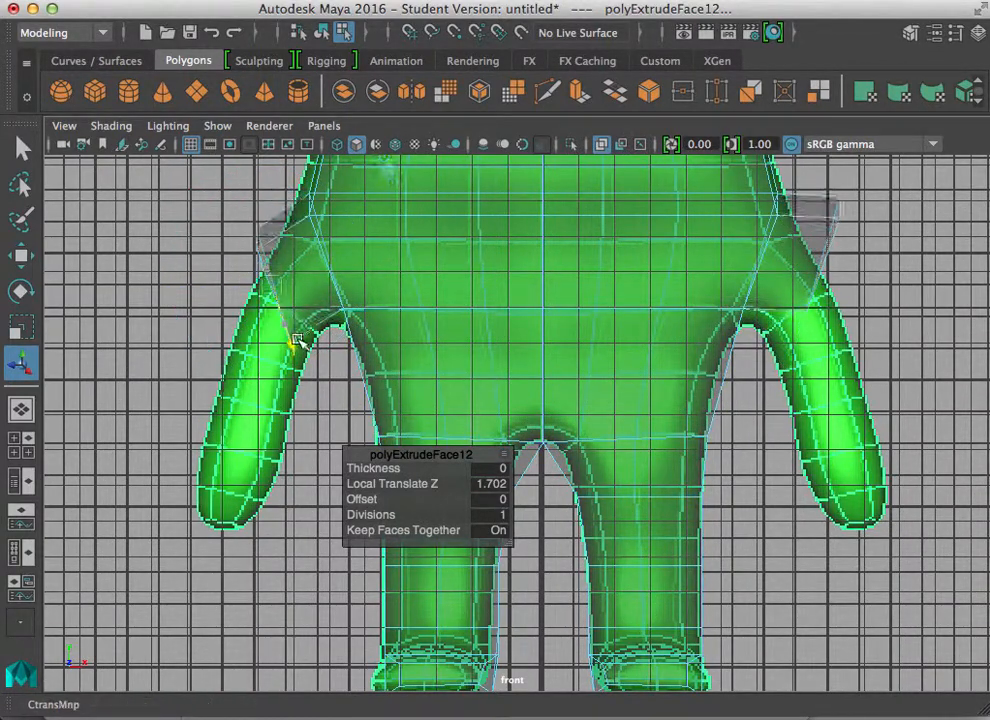
drag(297, 340, 298, 300)
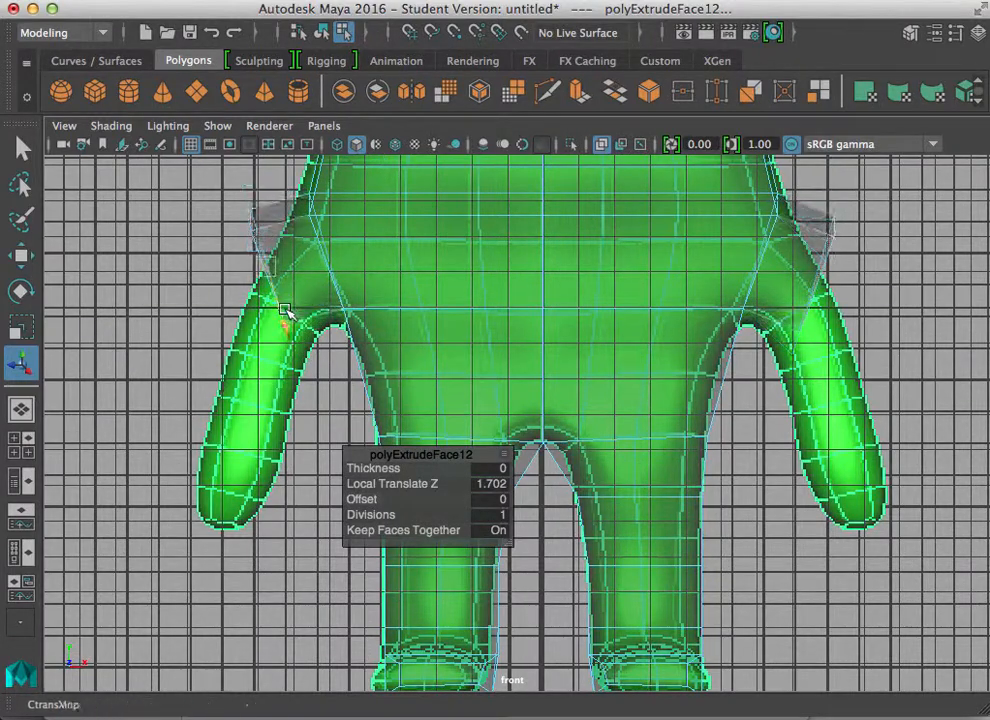
drag(284, 312, 300, 340)
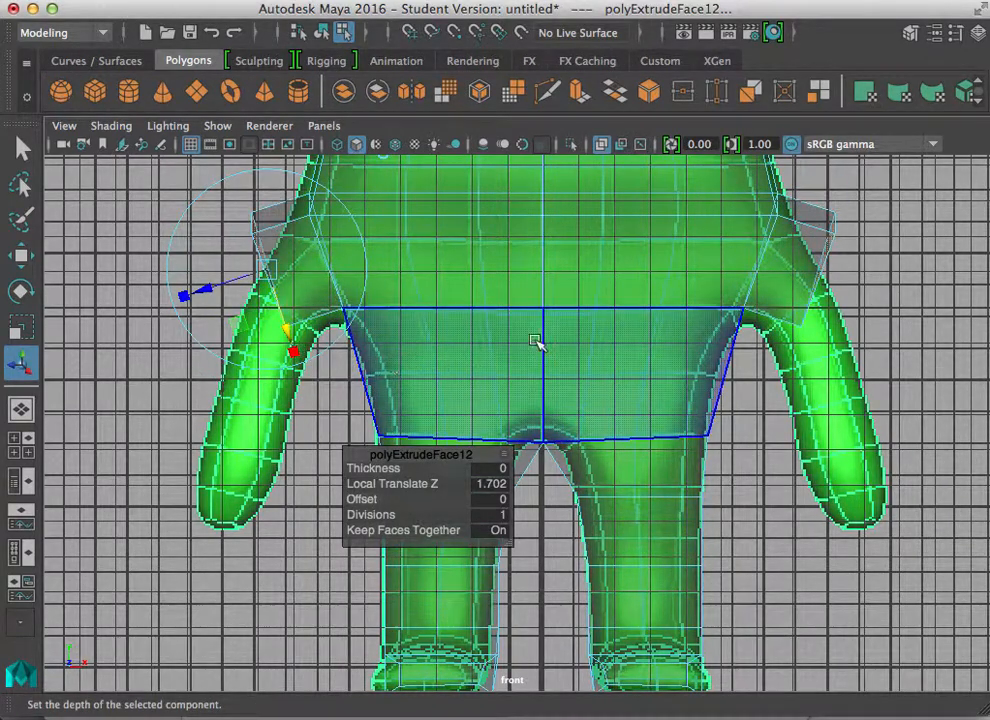
alt+middle_drag(633, 312, 627, 389)
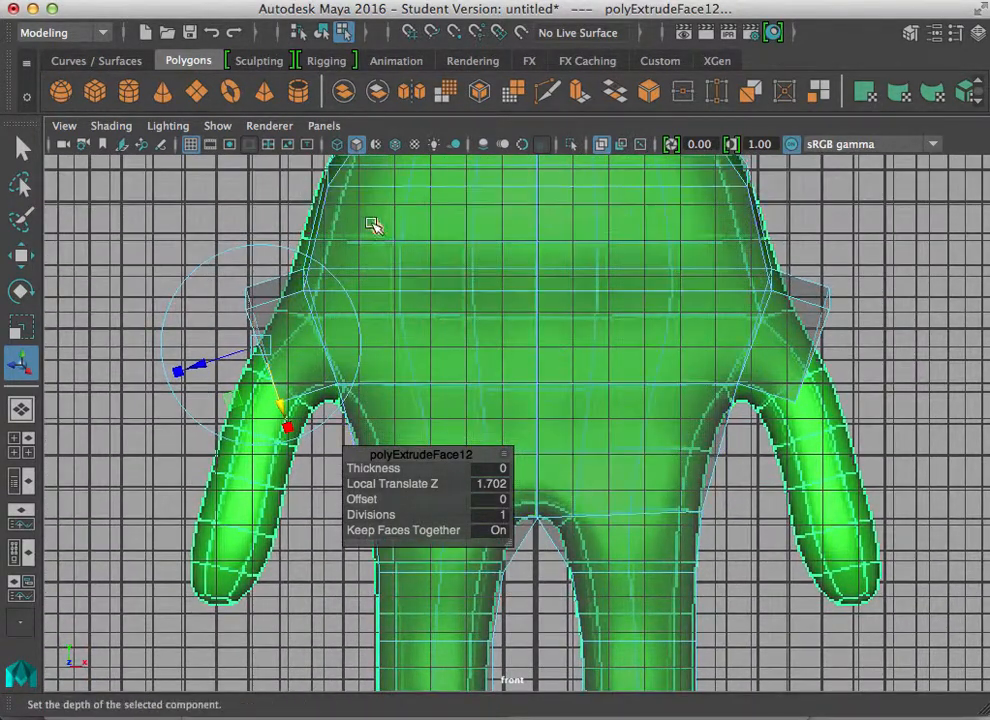
click(377, 229)
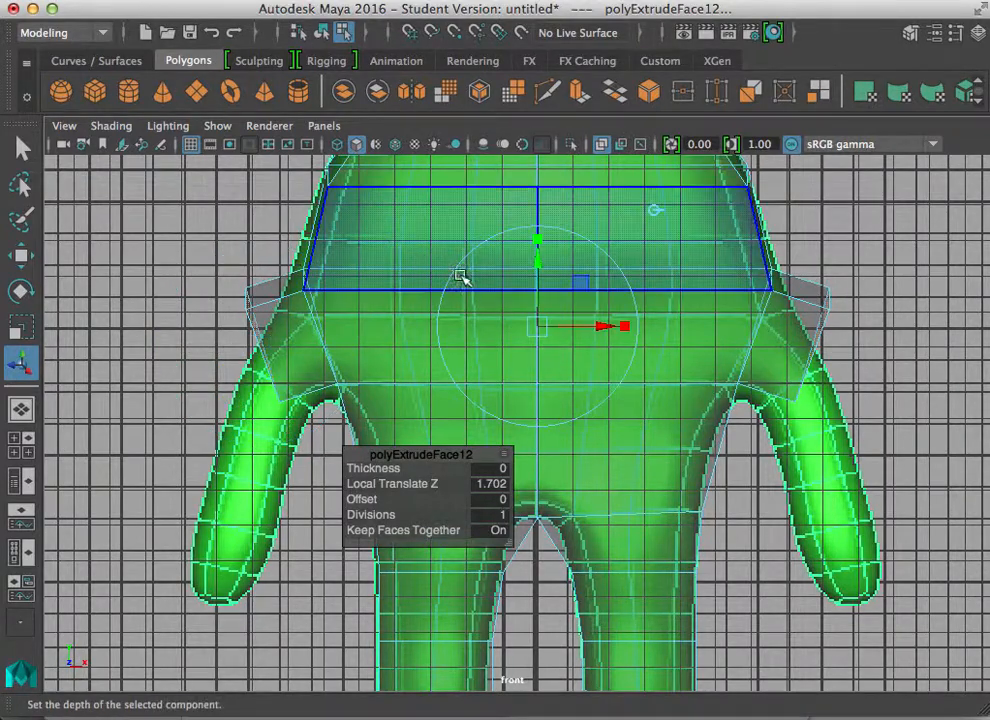
mouse_move(536, 263)
mouse_down()
mouse_move(548, 303)
mouse_move(541, 269)
mouse_move(545, 285)
mouse_up()
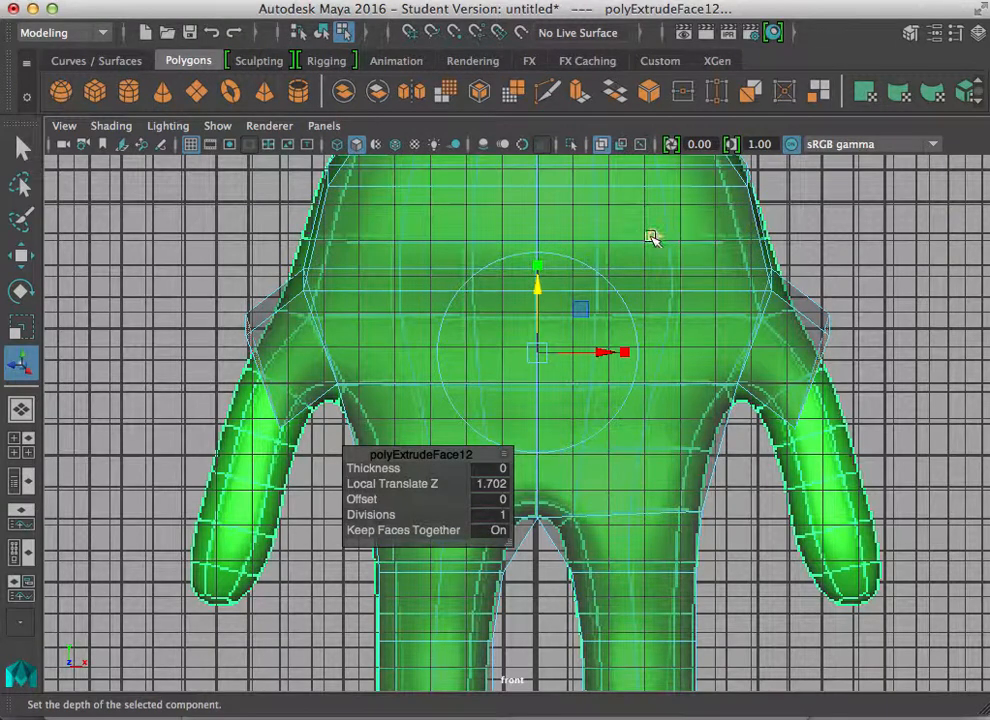
click(563, 258)
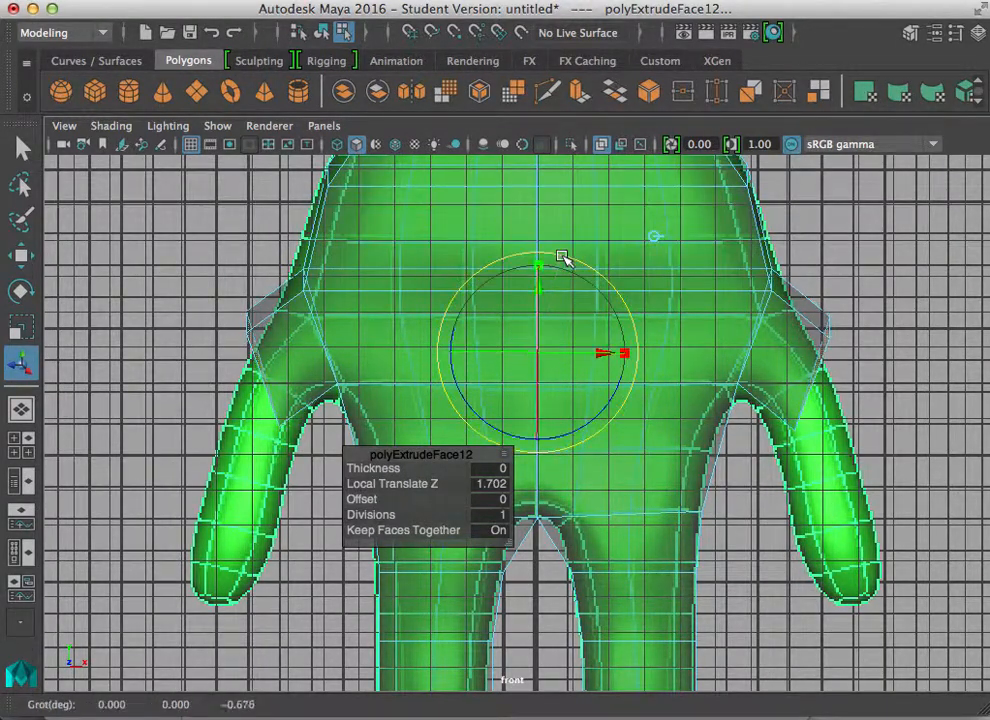
mouse_move(486, 407)
mouse_down()
mouse_move(473, 404)
mouse_move(478, 411)
mouse_up()
key(super+z)
click(655, 236)
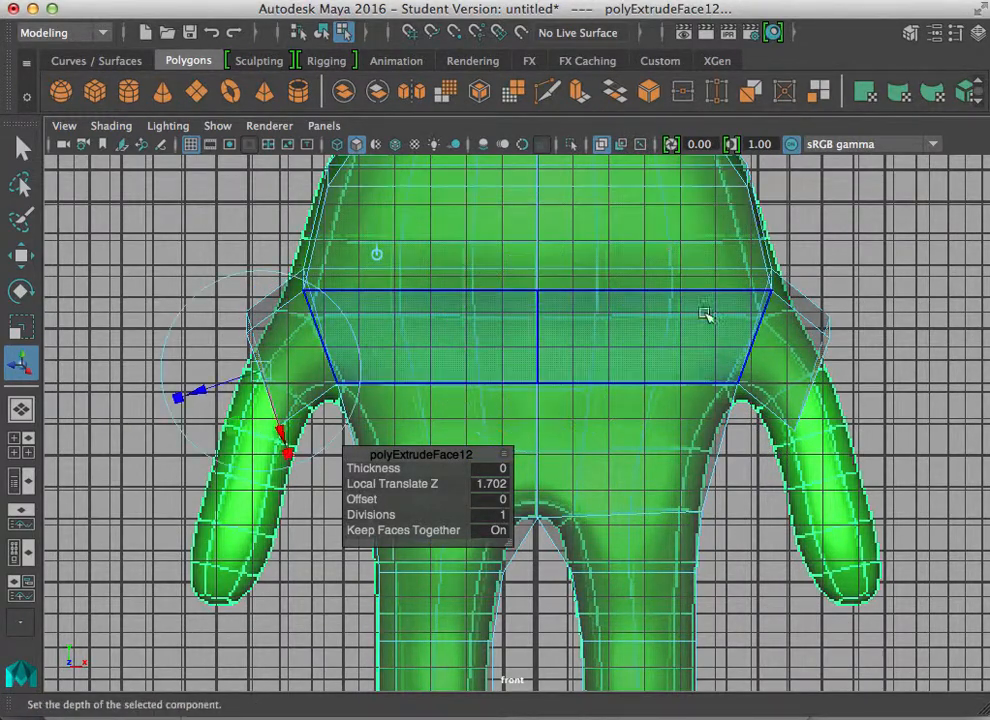
click(177, 320)
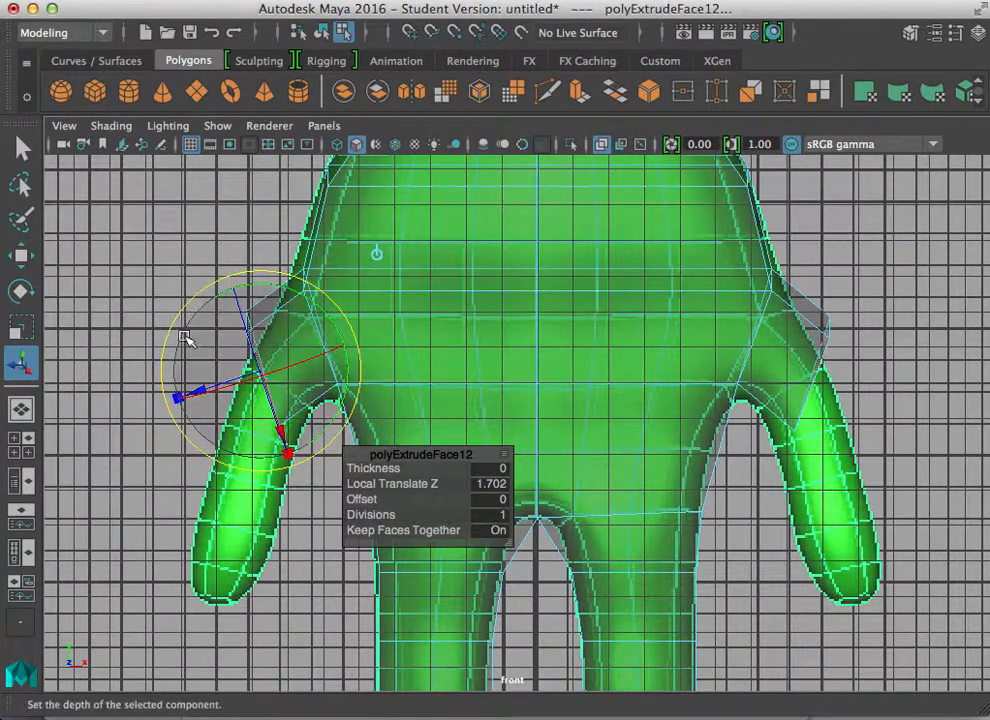
mouse_move(277, 289)
mouse_down()
mouse_move(259, 287)
mouse_move(296, 283)
mouse_move(287, 288)
mouse_up()
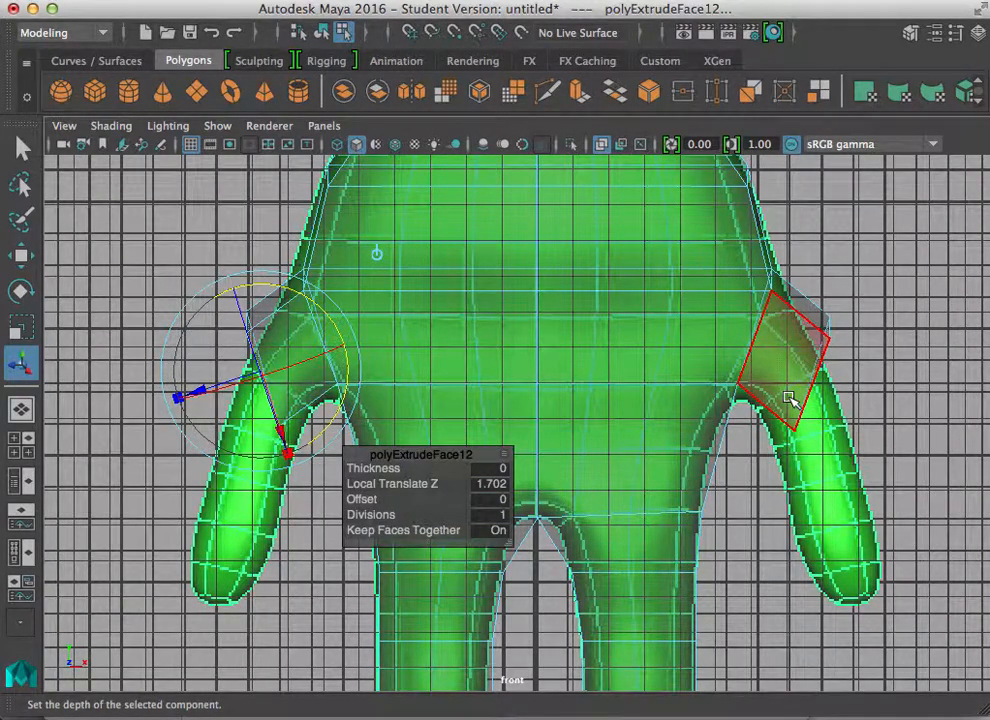
Step: Extrude the arm face again about 1.83 units down along the upper arm reference
key(ctrl+e)
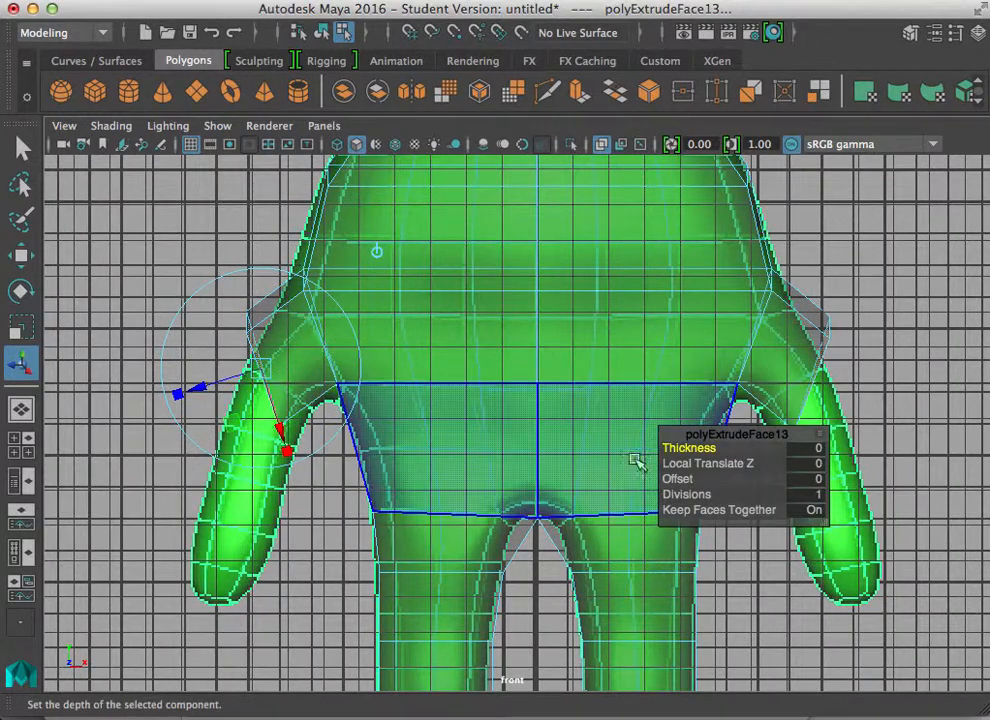
drag(200, 388, 140, 432)
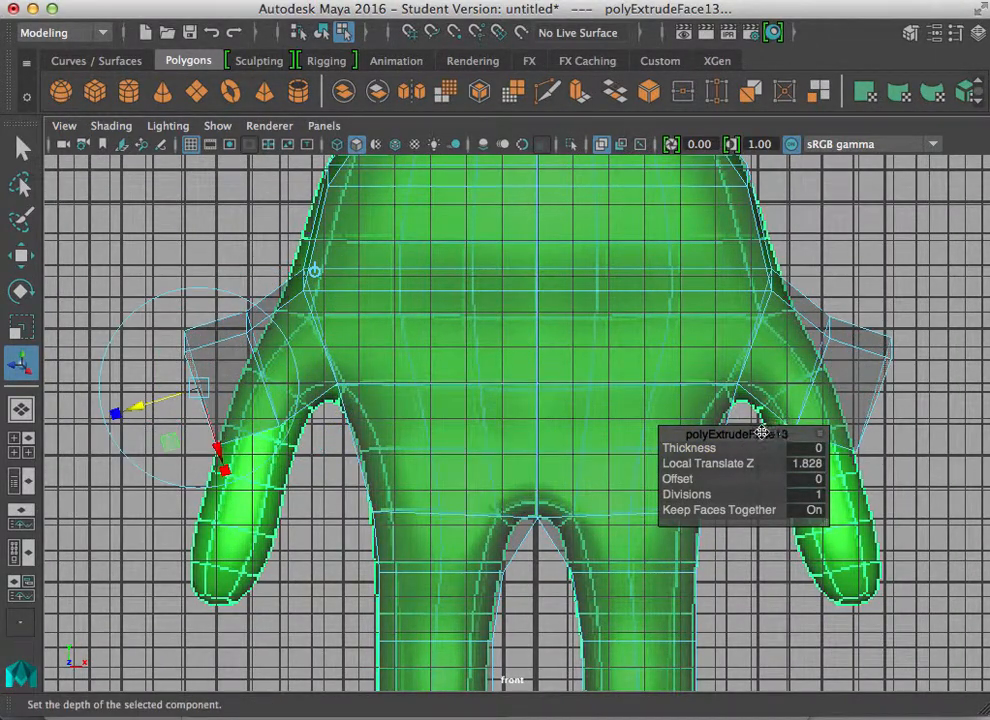
drag(762, 433, 795, 580)
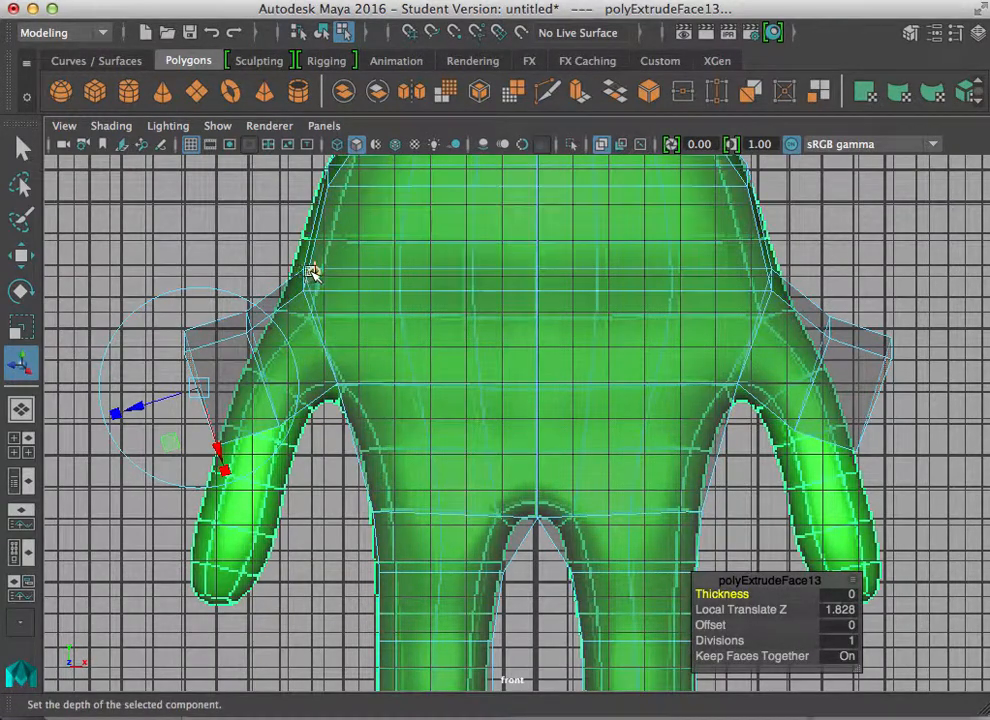
click(312, 272)
drag(535, 303, 537, 349)
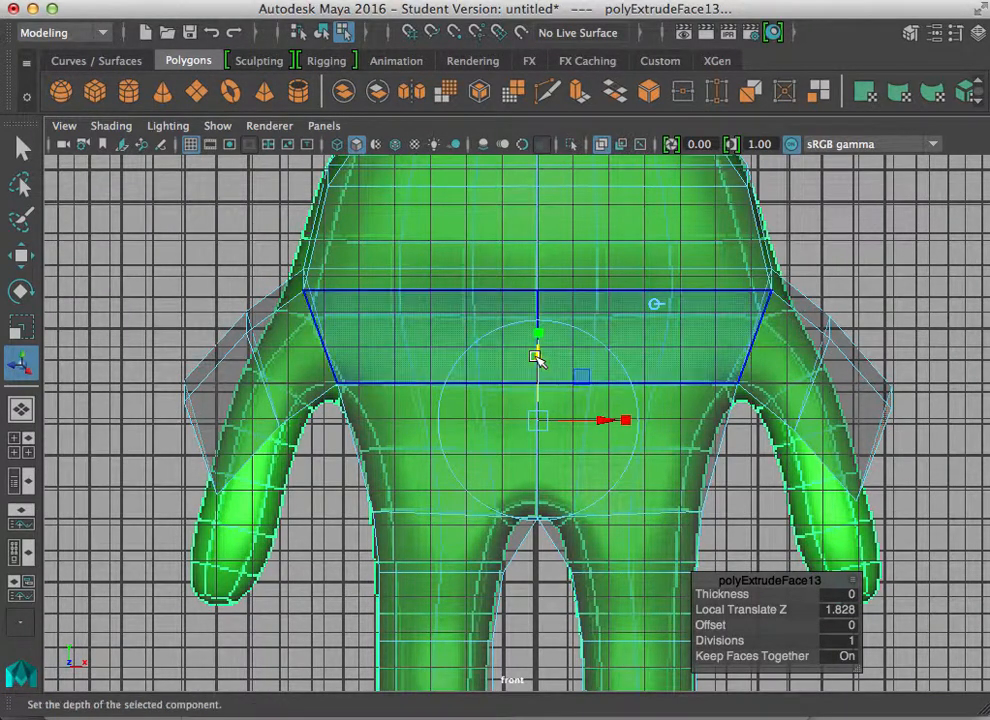
drag(625, 423, 617, 419)
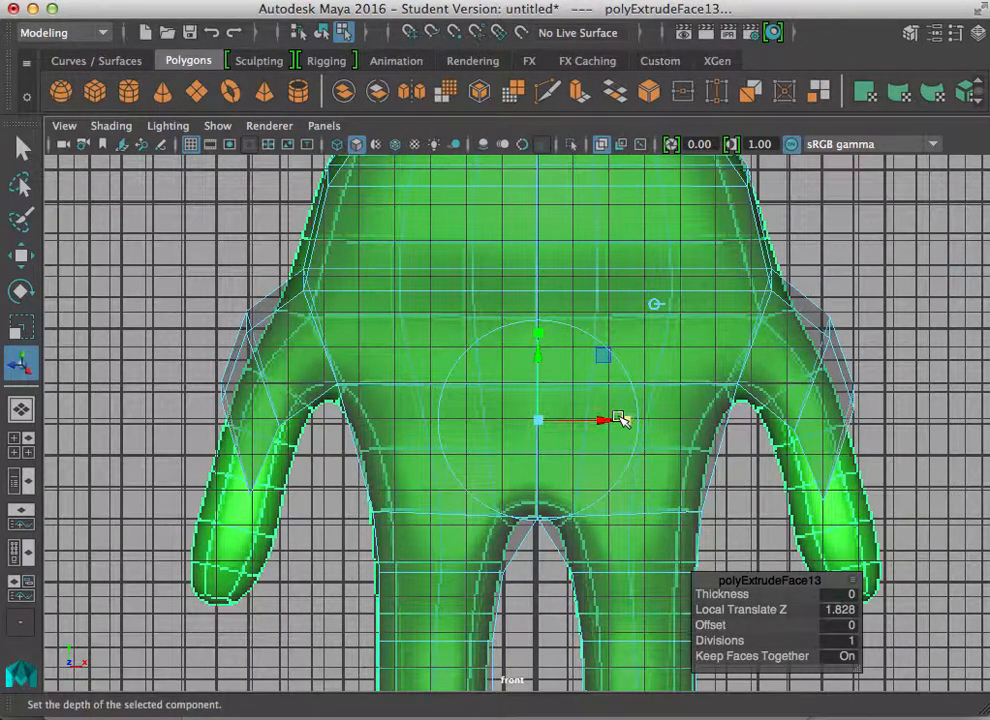
Step: Extrude the arm face a third time and move it down toward the forearm
key(ctrl+e)
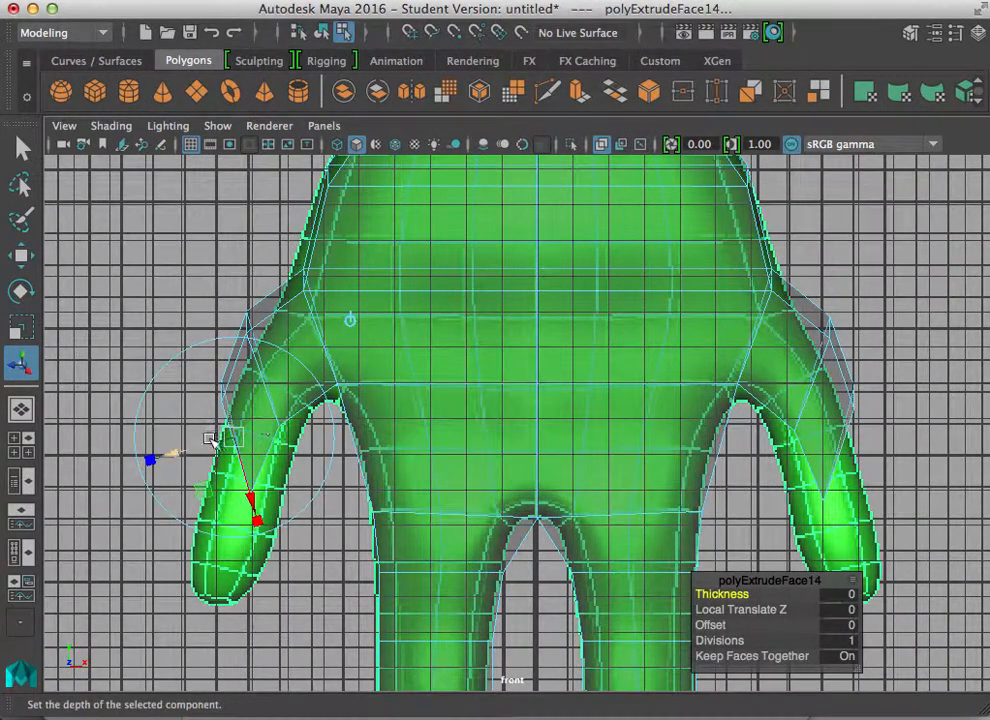
drag(173, 454, 134, 465)
key(super+z)
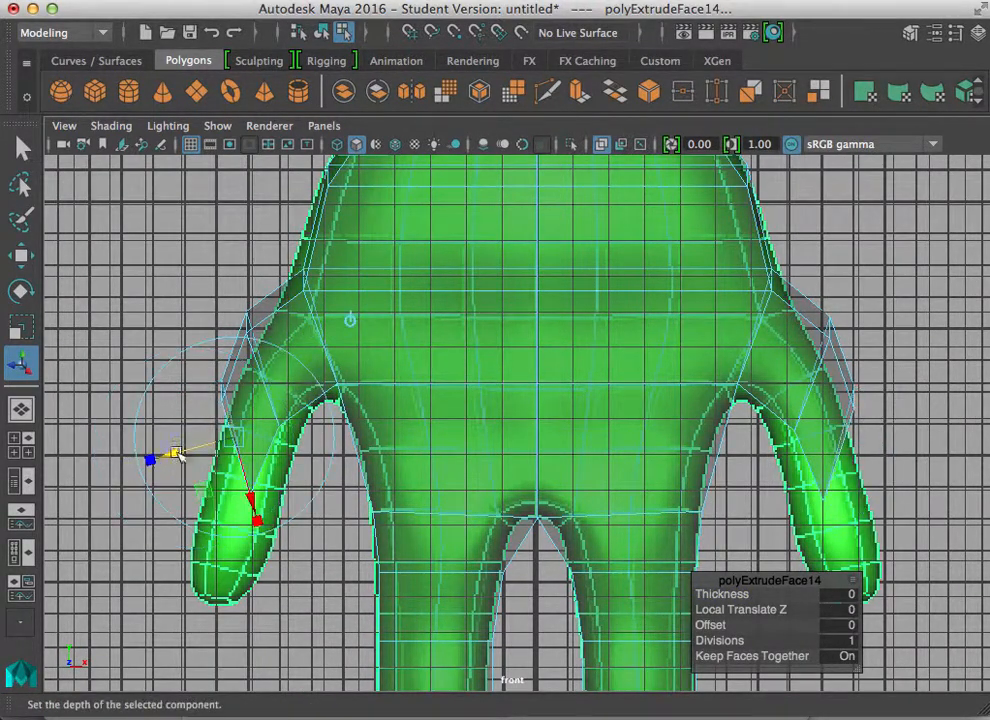
click(350, 320)
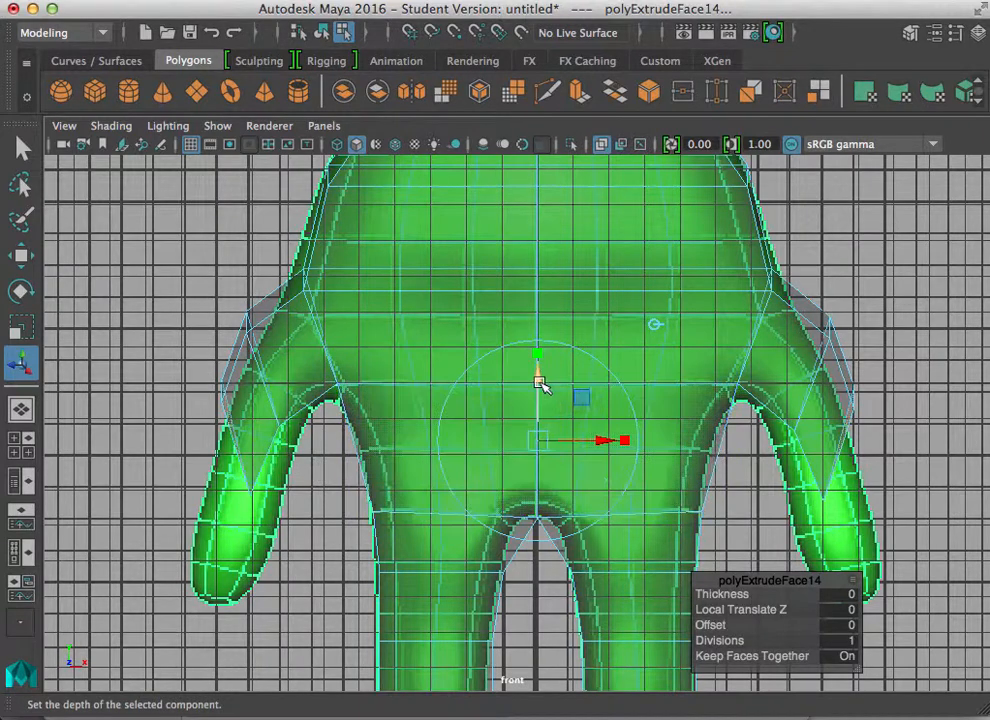
drag(537, 374, 537, 471)
Step: Extrude the arm face once more toward the hand and orbit the perspective view to check the arms
key(ctrl+e)
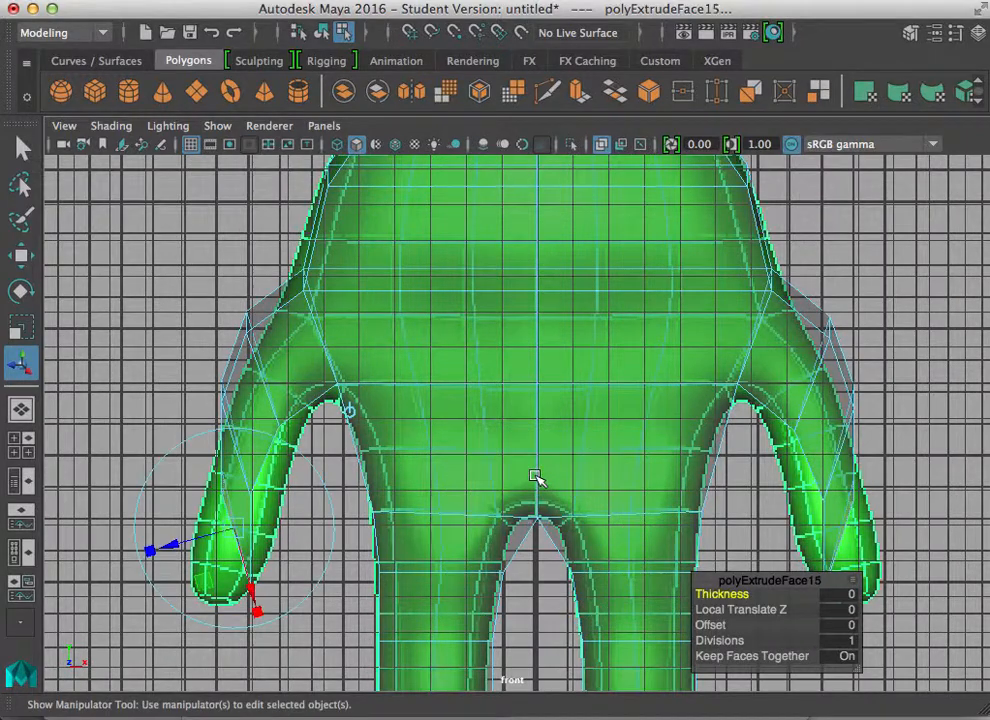
click(350, 411)
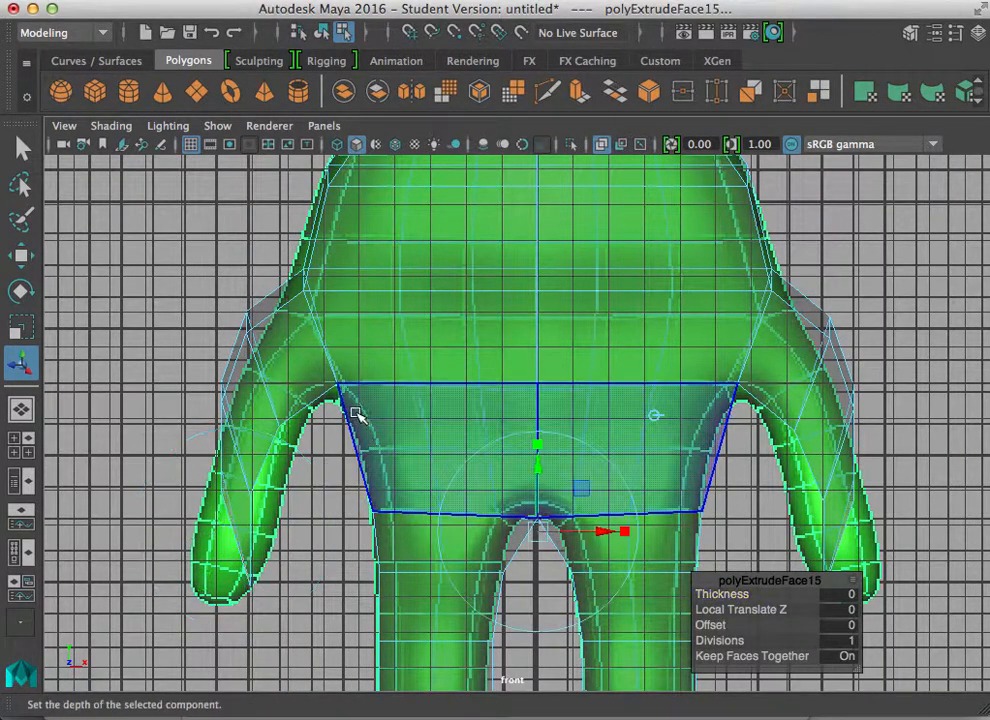
drag(535, 466, 552, 534)
key(space)
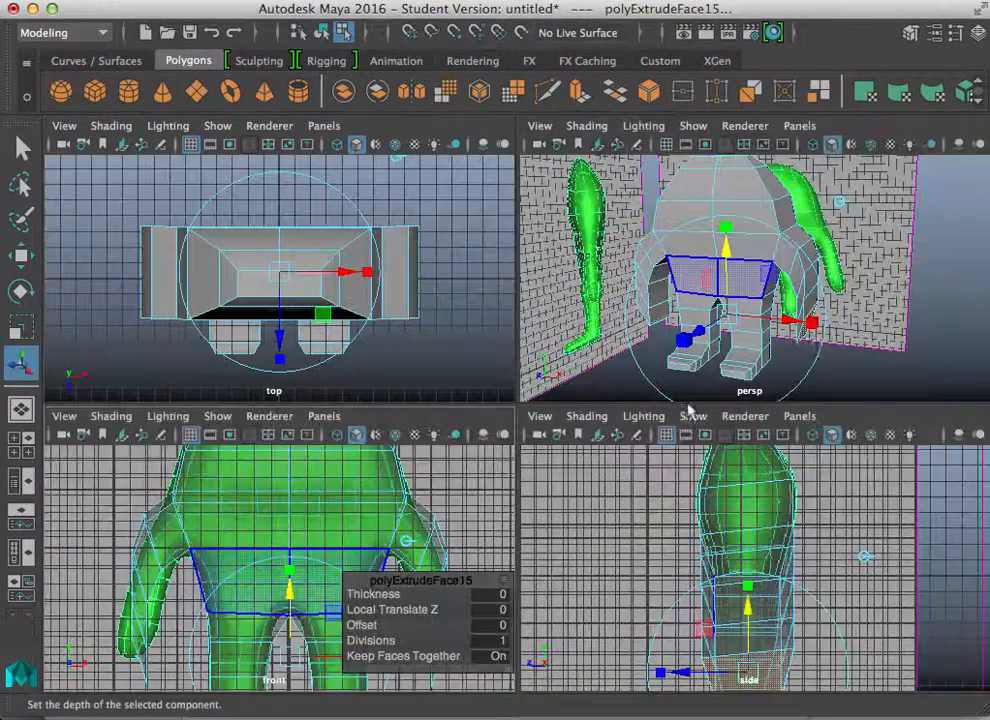
key(space)
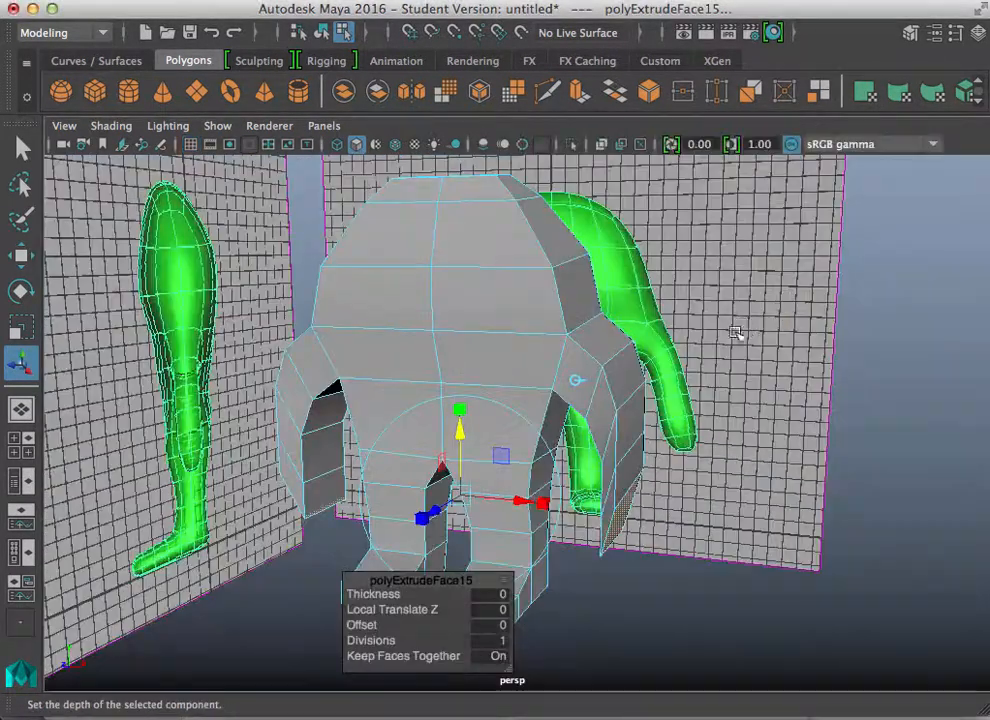
alt+drag(552, 444, 610, 367)
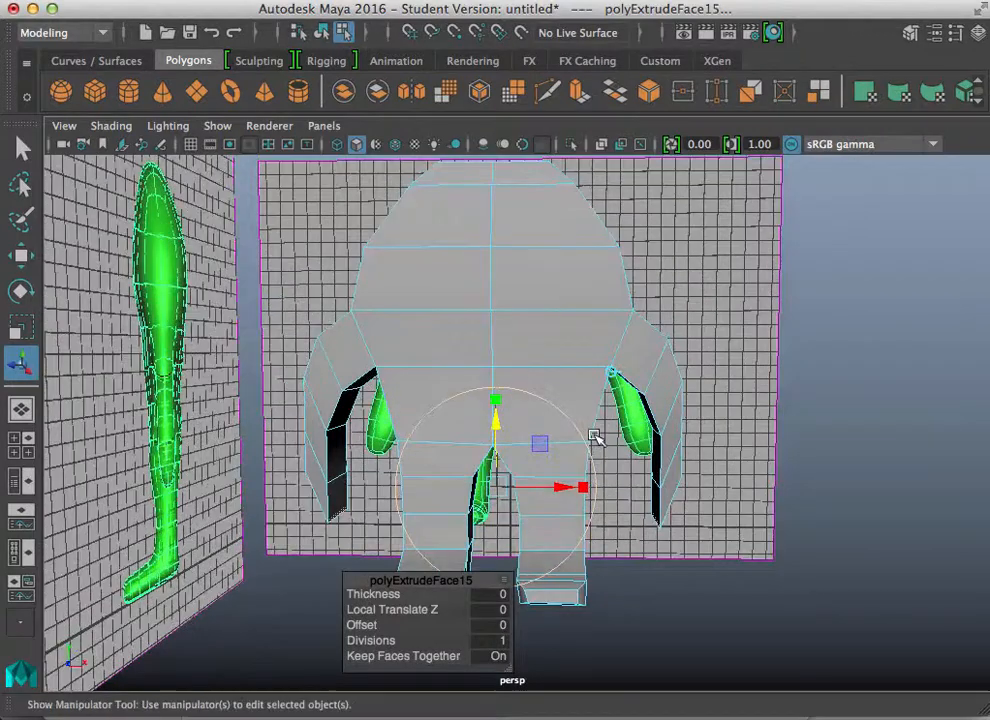
Step: Switch the body mesh to vertex mode and select a vertex on the arm in the front view
right_click(672, 345)
right_drag(663, 352, 567, 143)
mouse_move(662, 321)
mouse_down()
mouse_move(696, 368)
mouse_move(647, 315)
mouse_up()
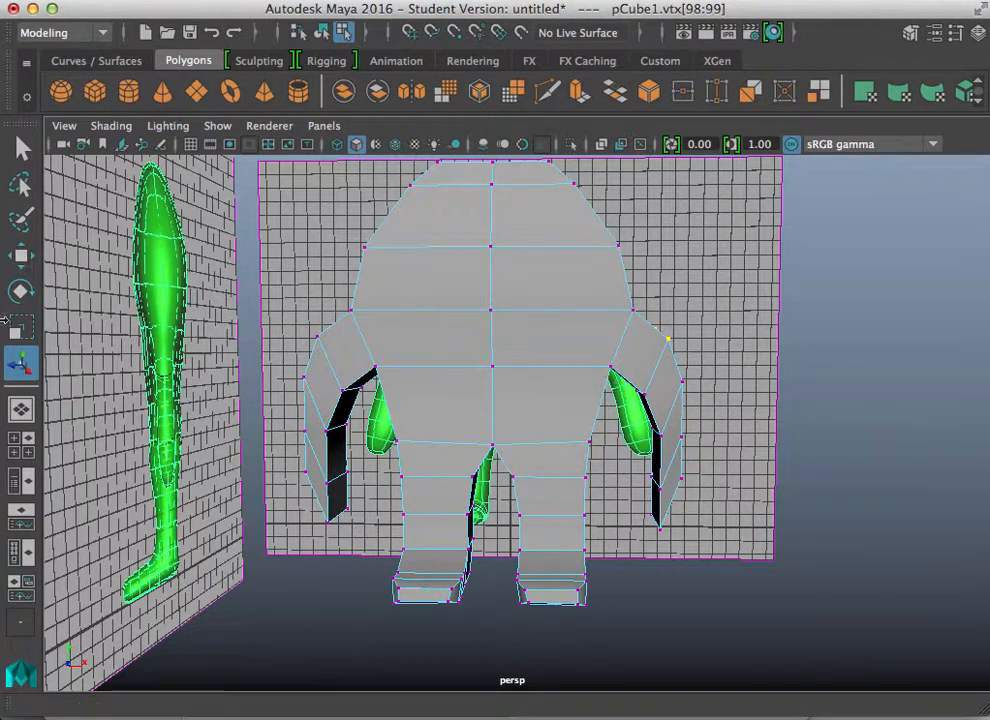
key(space)
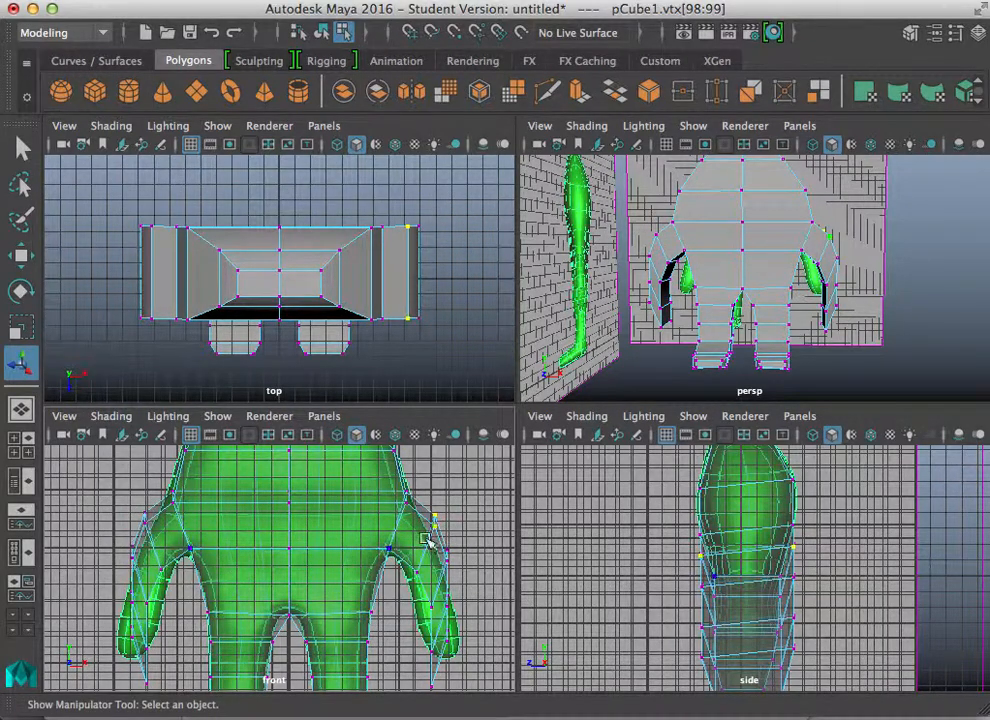
click(416, 573)
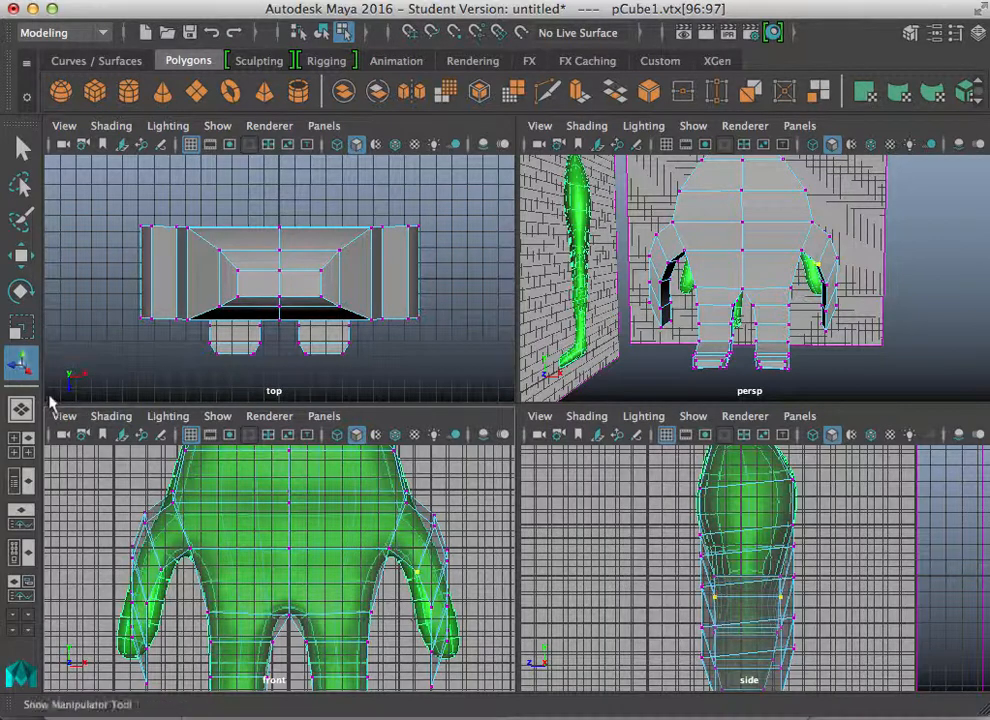
Step: Open the Move tool settings and set its symmetry to Object X
double_click(20, 255)
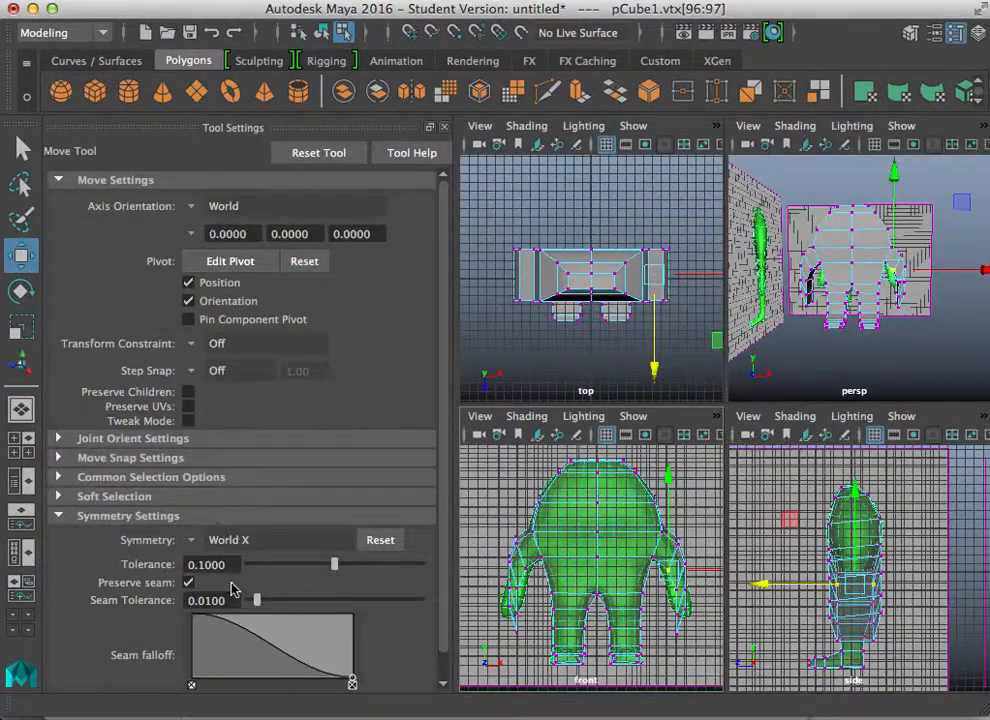
click(195, 541)
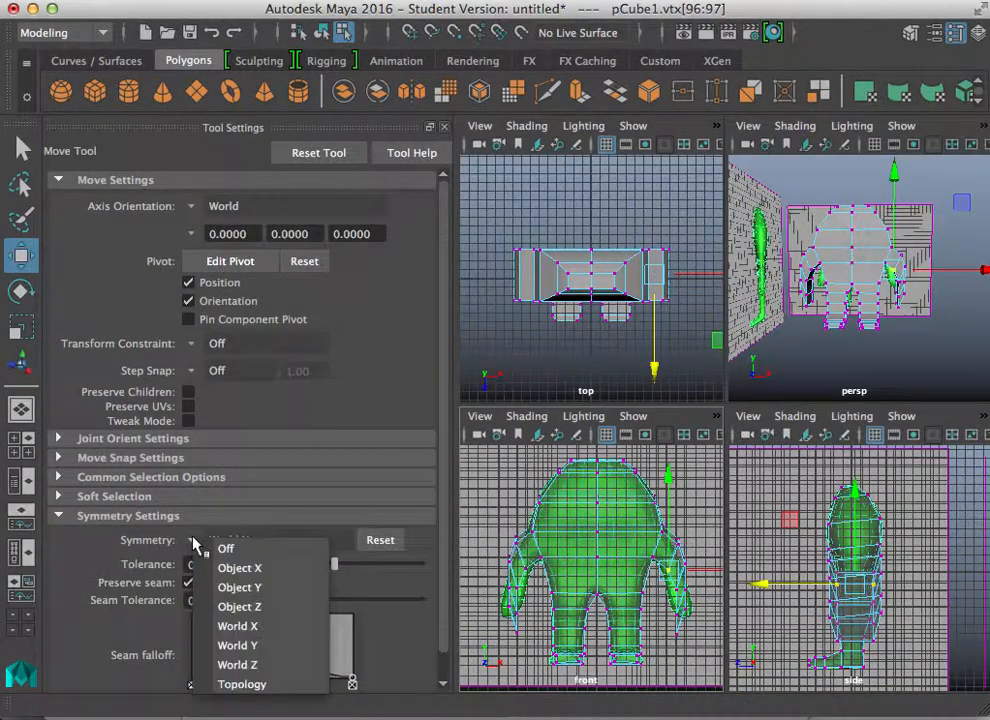
click(230, 666)
click(706, 550)
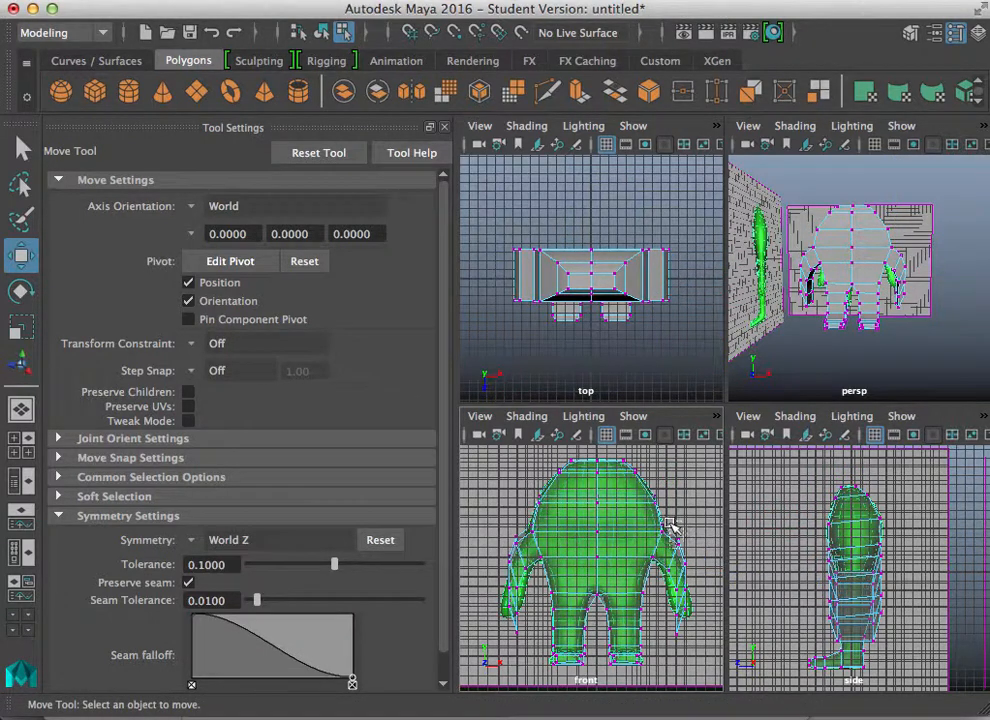
drag(671, 528, 705, 564)
click(489, 491)
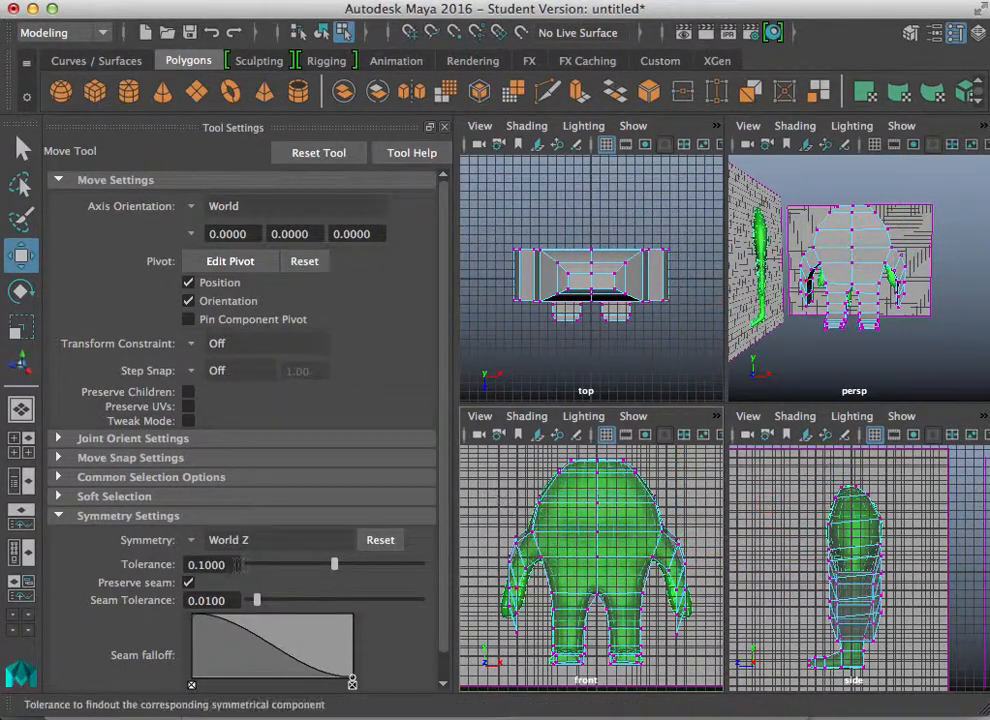
click(197, 543)
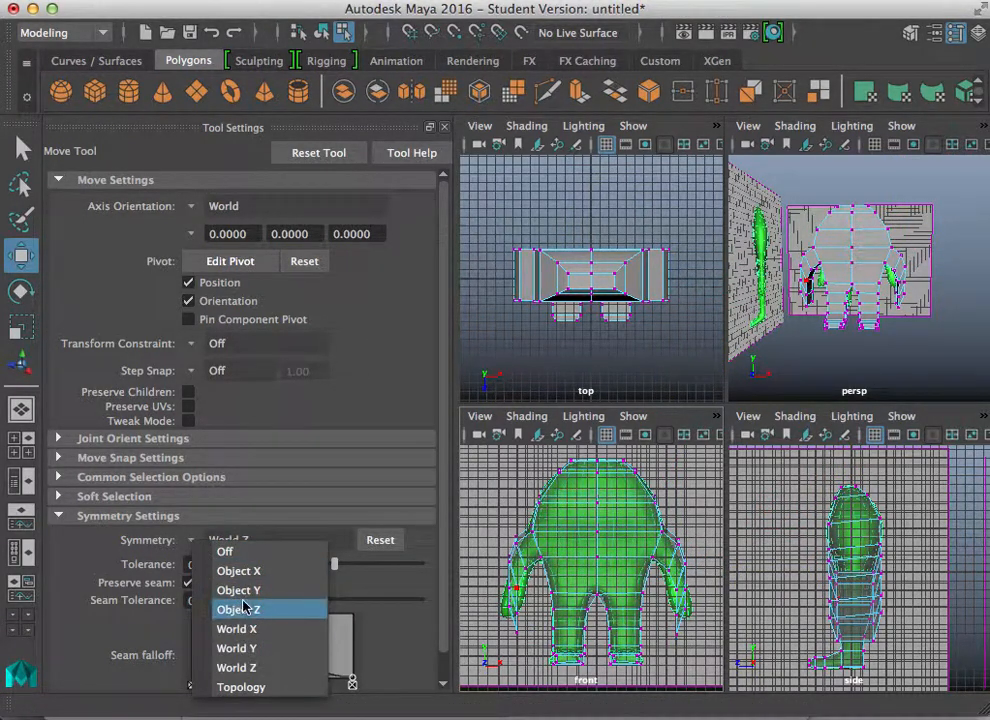
click(268, 571)
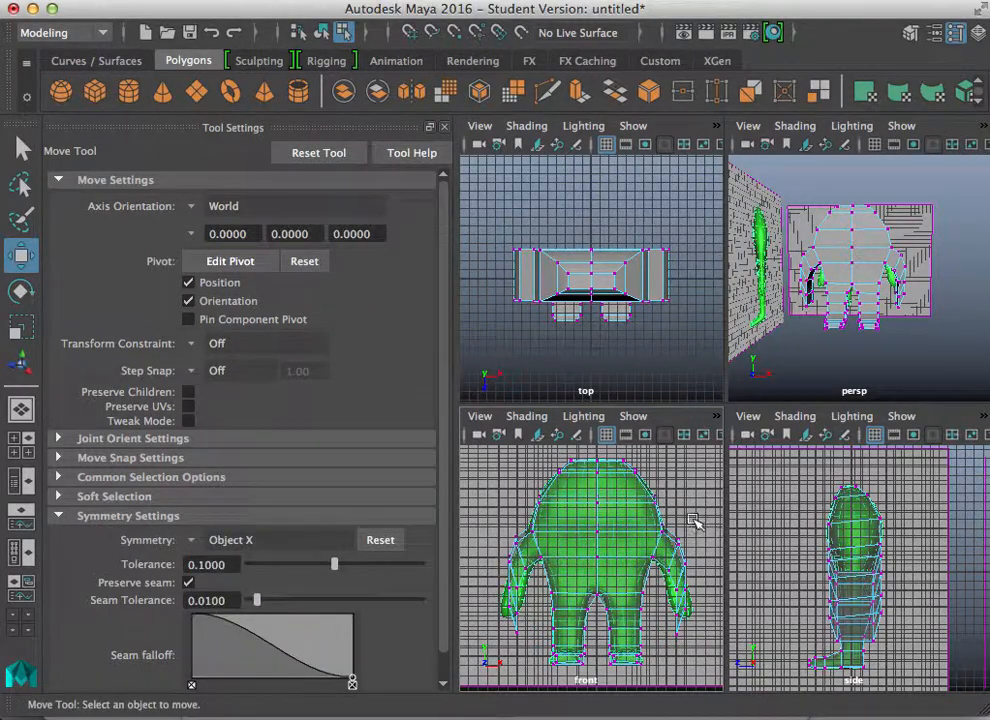
Step: In the maximized front view, move the upper arm vertices to fit the arm outline of the reference
click(674, 540)
key(space)
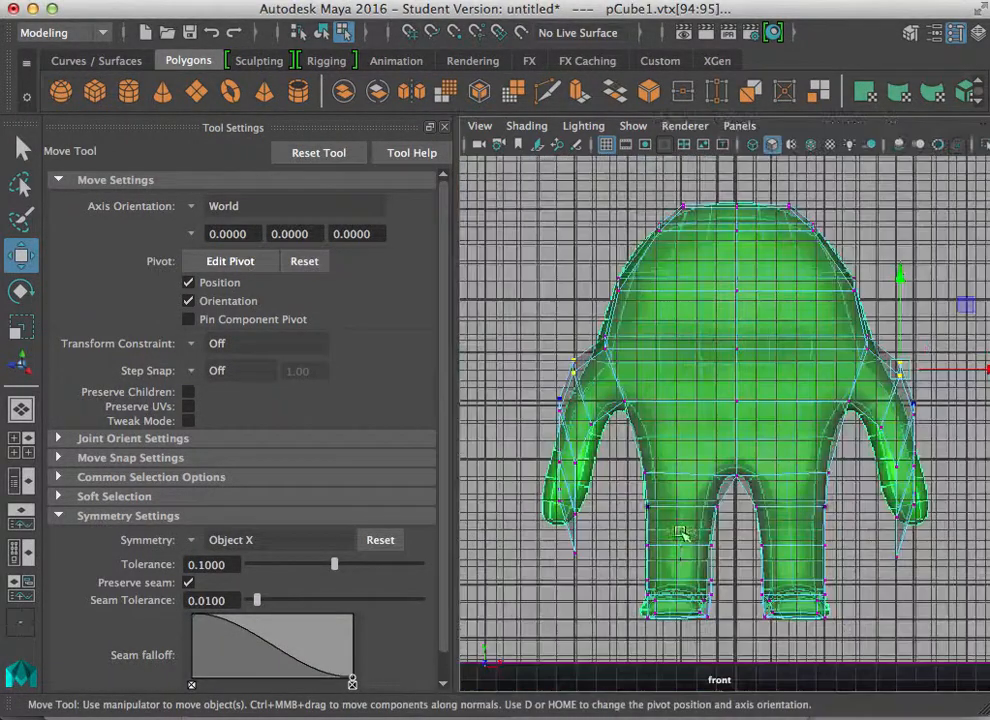
click(443, 127)
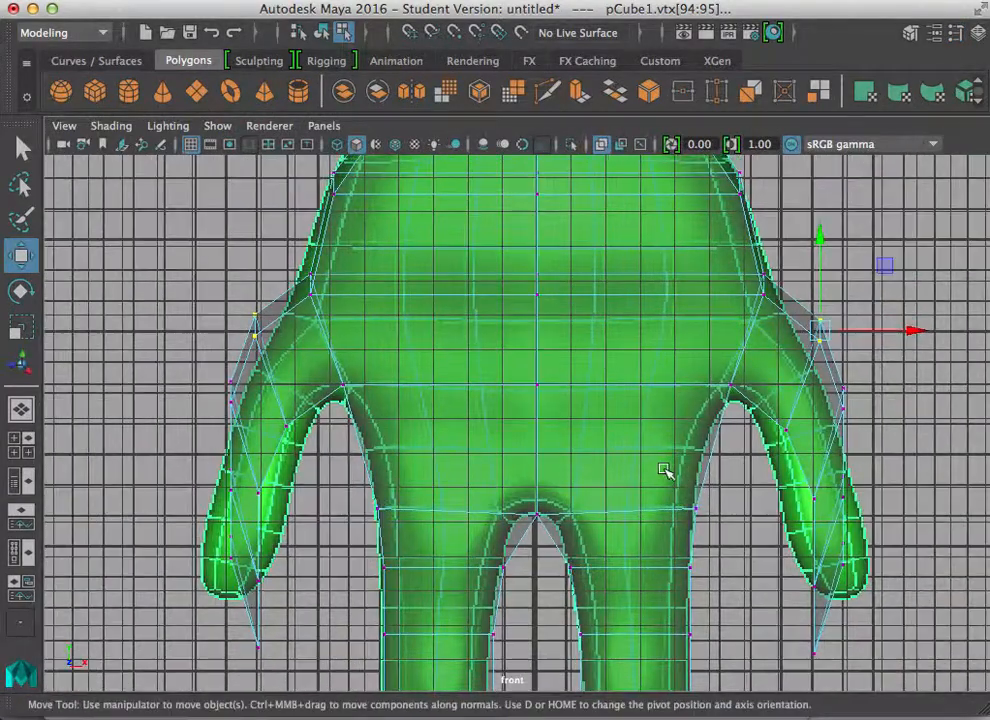
alt+middle_drag(665, 468, 563, 451)
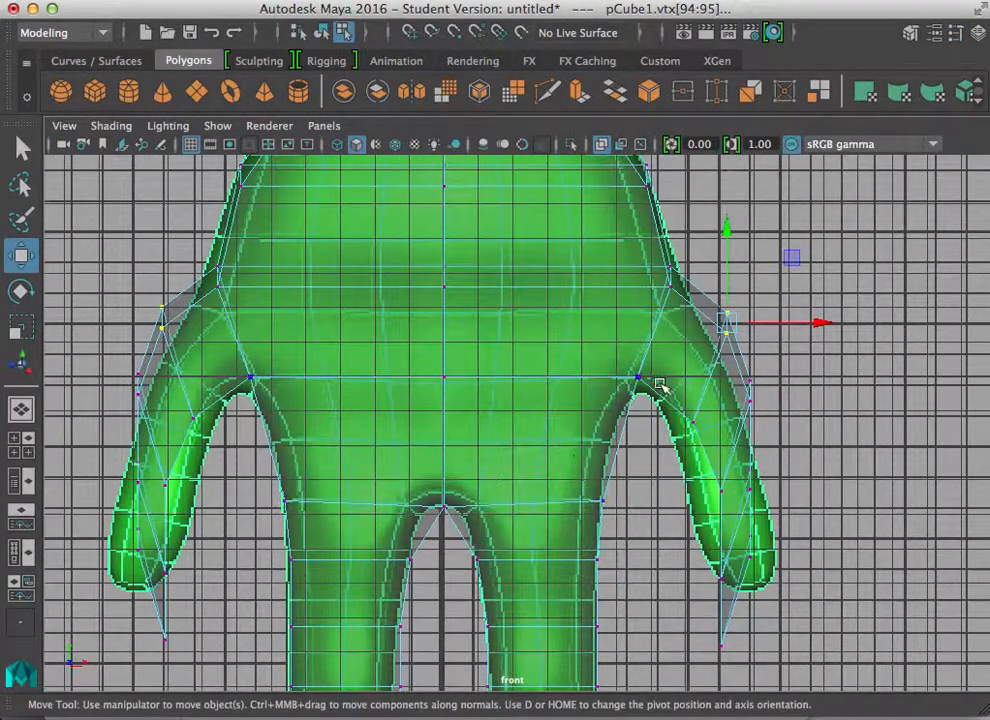
drag(710, 433, 665, 420)
drag(716, 290, 717, 357)
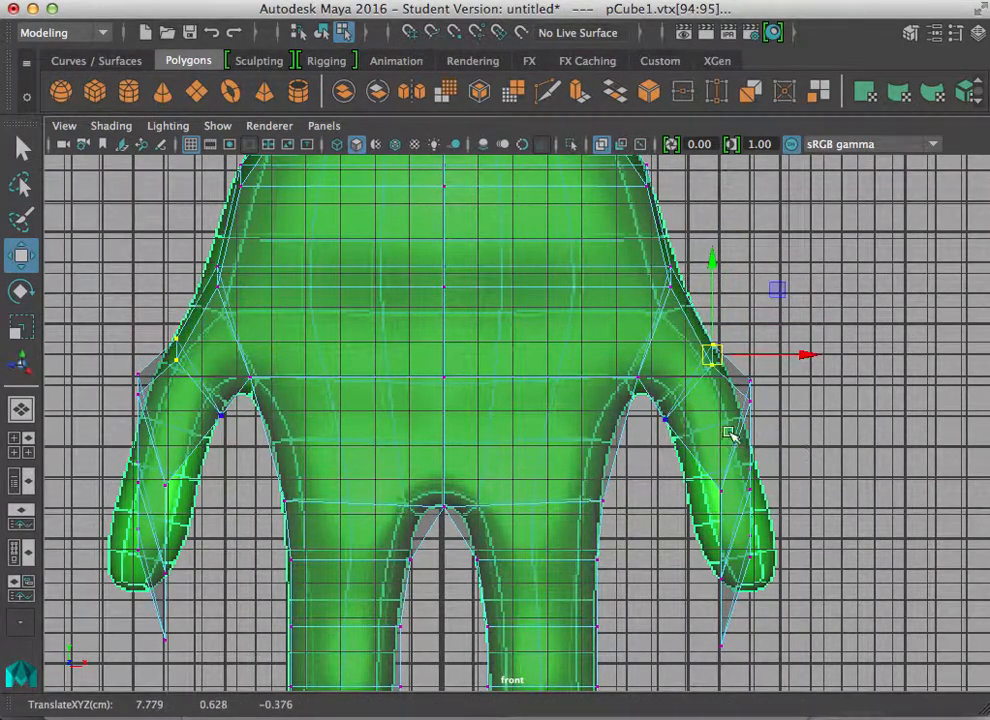
drag(736, 495, 685, 478)
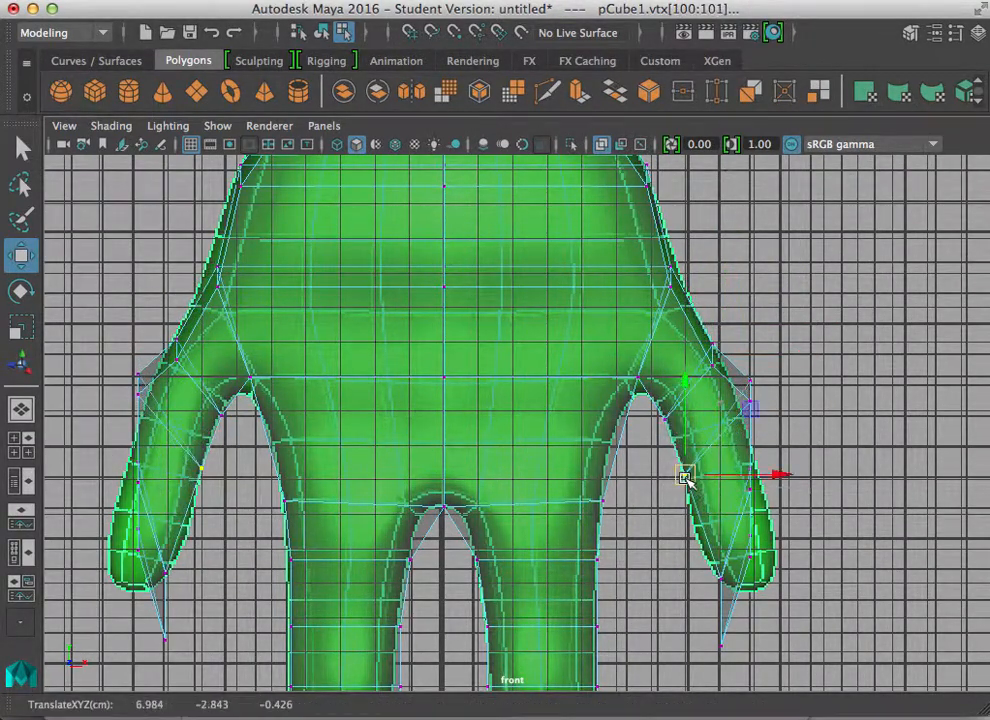
Step: Move the forearm and hand vertices to follow the reference arm's outline in the front view
drag(727, 362, 761, 485)
click(745, 463)
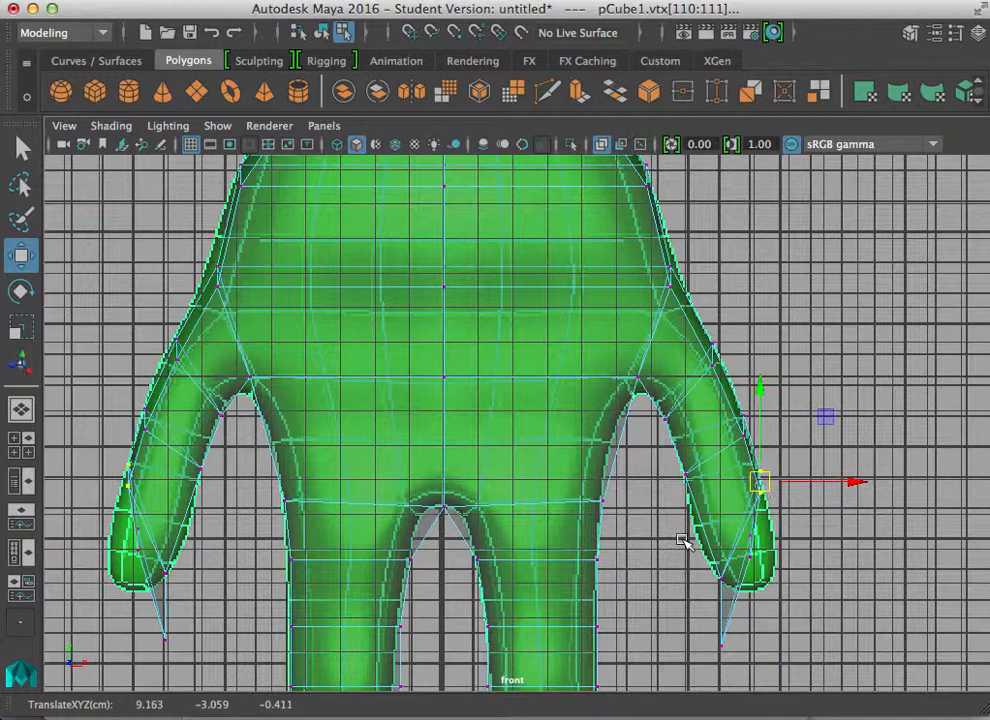
click(720, 578)
drag(720, 578, 771, 562)
click(751, 539)
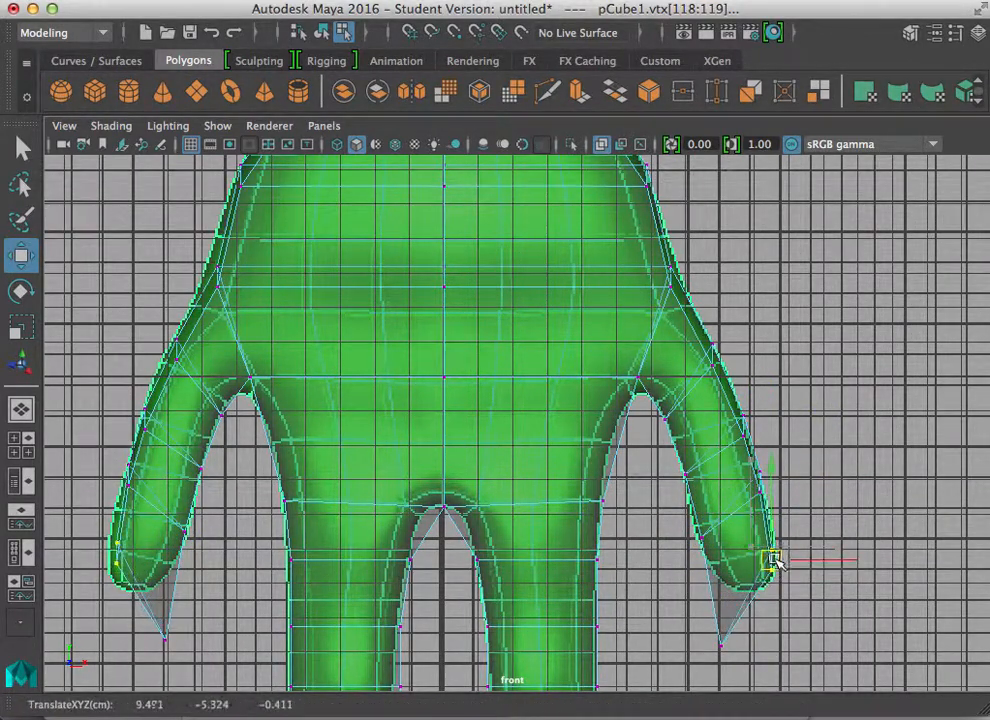
click(720, 645)
drag(721, 646, 726, 585)
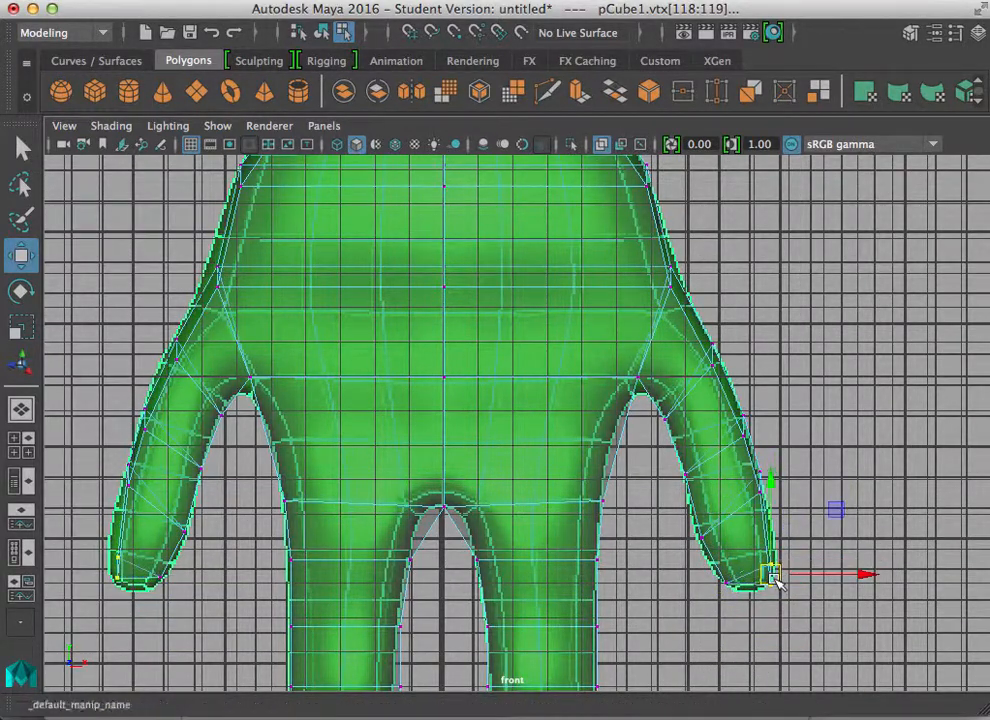
drag(756, 471, 776, 499)
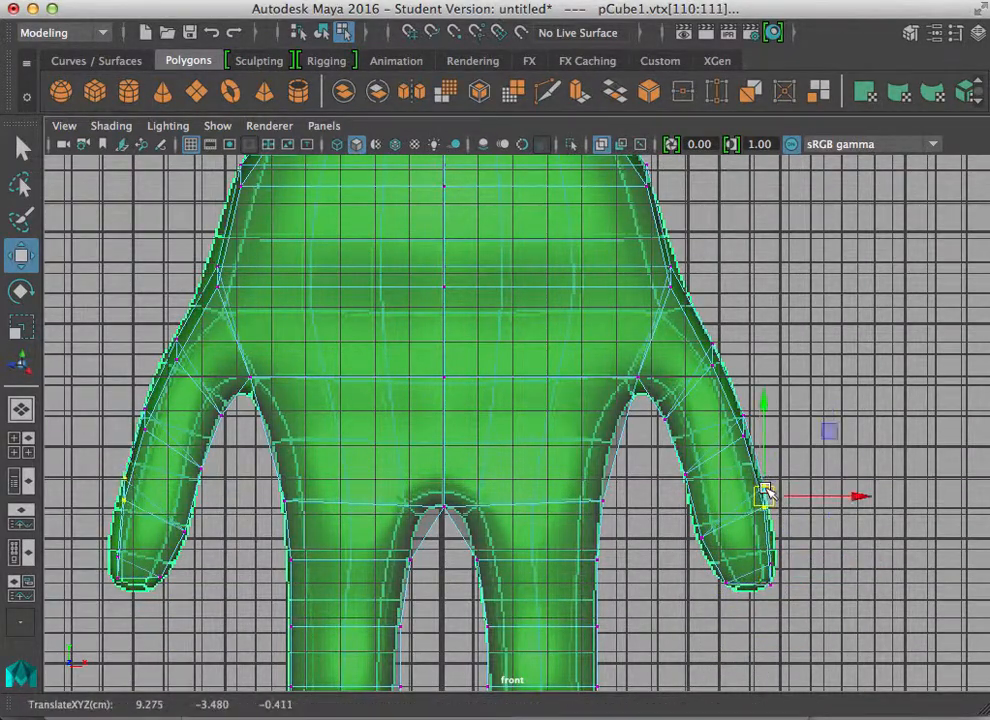
drag(727, 404, 752, 445)
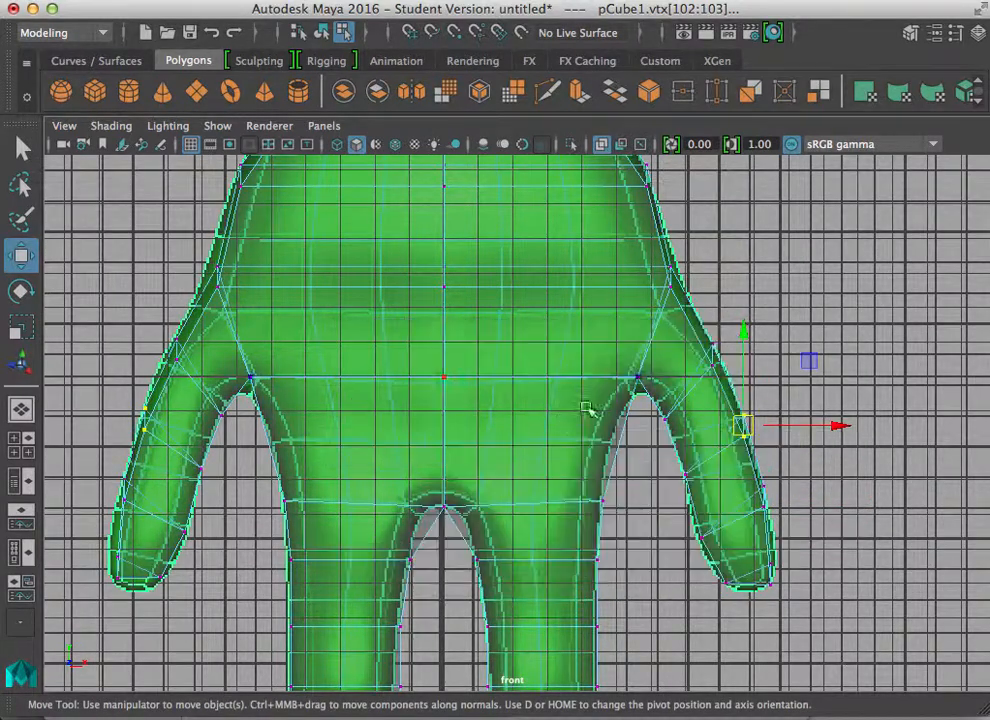
key(space)
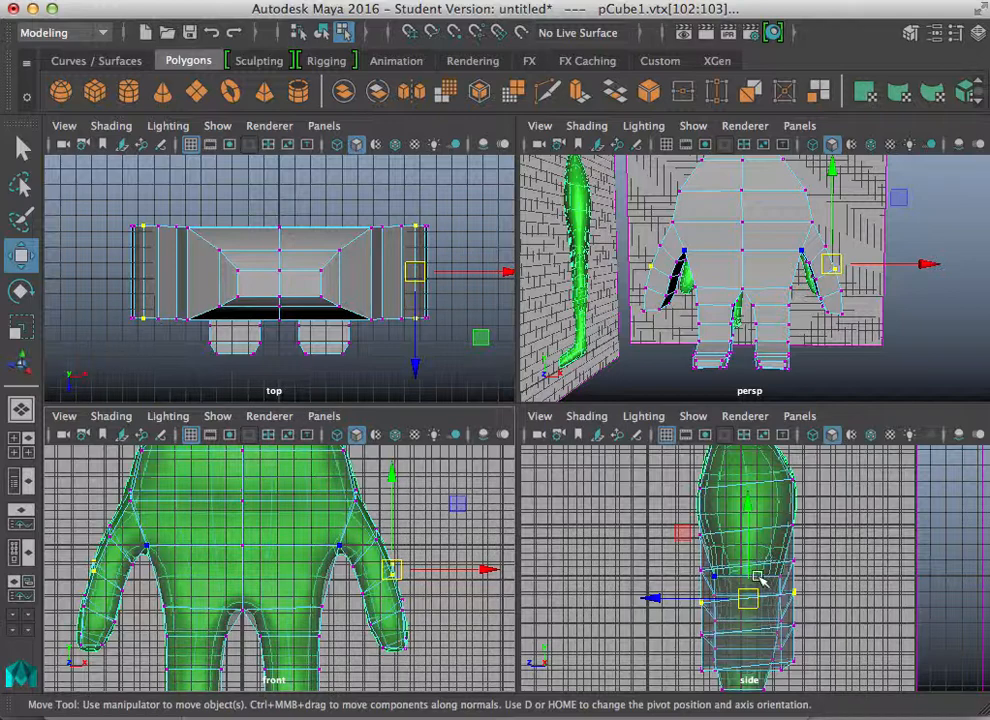
Step: Open the Channel Box, select the polyExtrudeFace12 input, and adjust its manipulator in the side view
key(space)
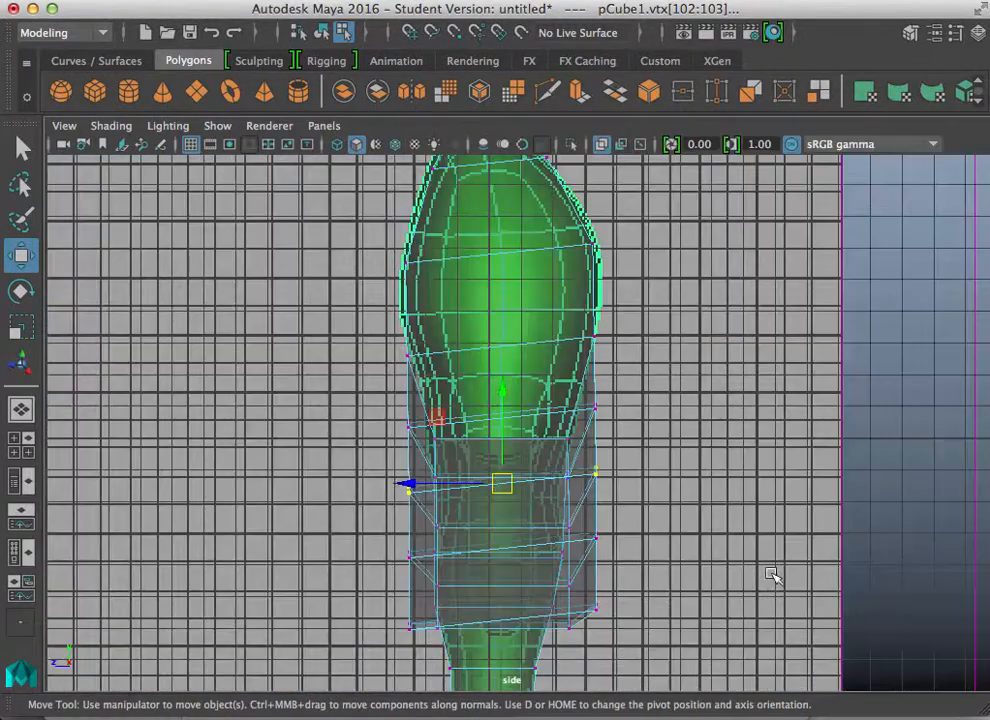
click(978, 33)
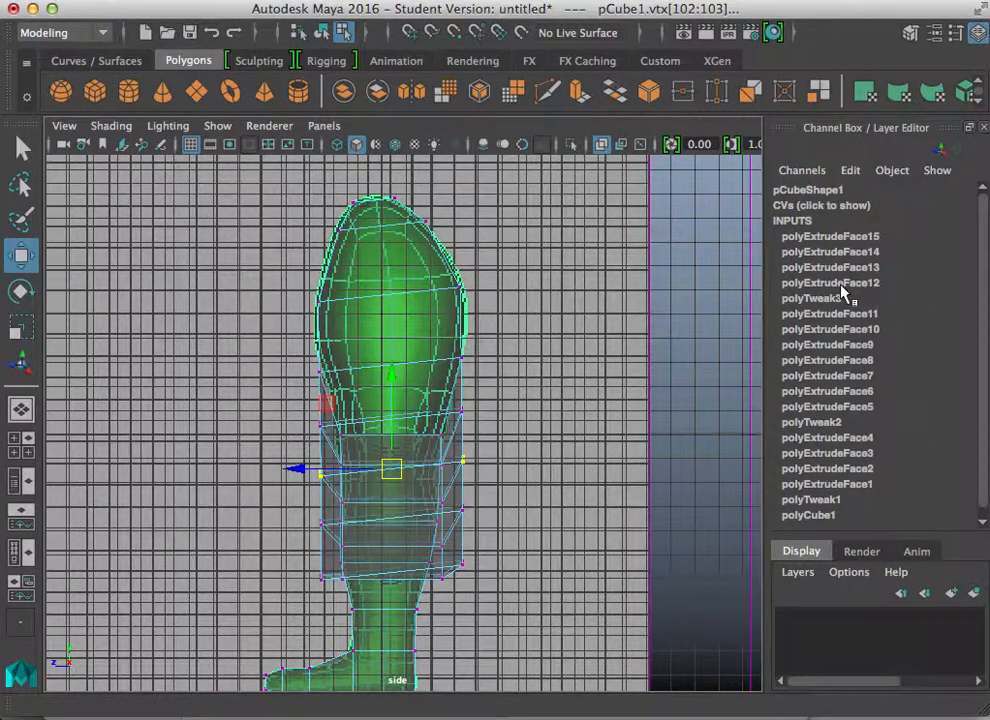
click(839, 283)
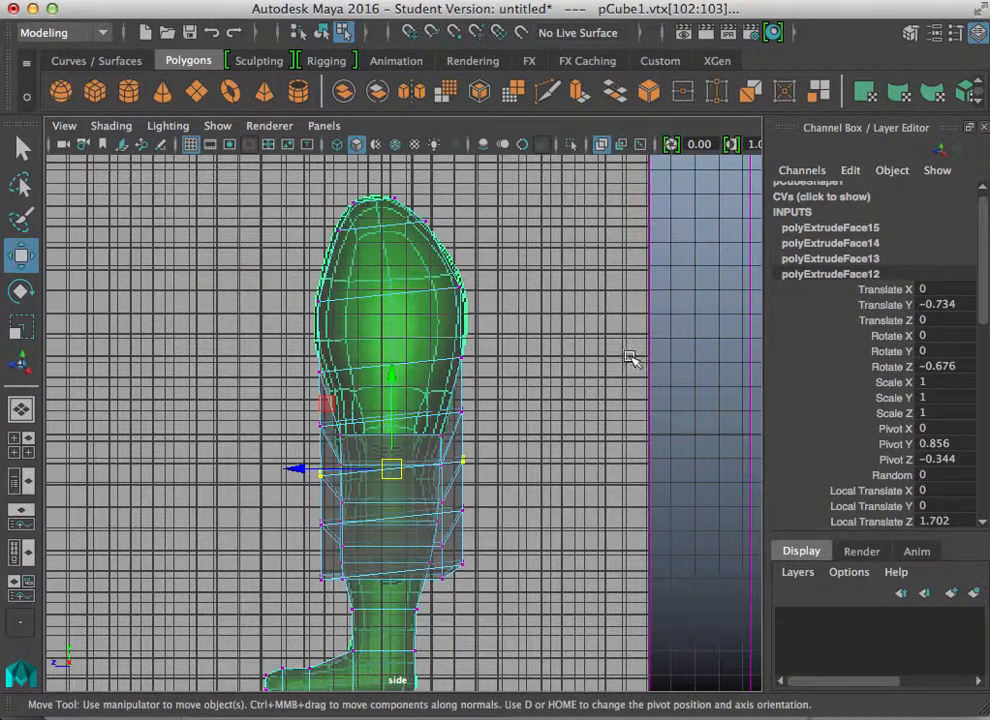
key(t)
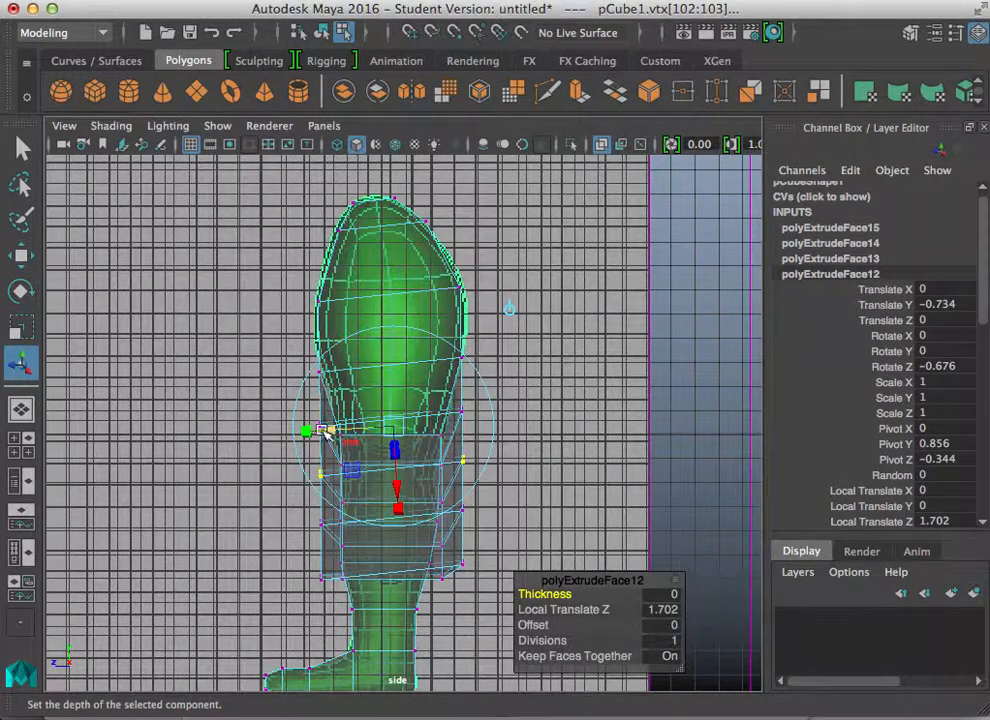
mouse_move(327, 432)
mouse_down()
mouse_move(312, 429)
mouse_move(336, 427)
mouse_up()
key(space)
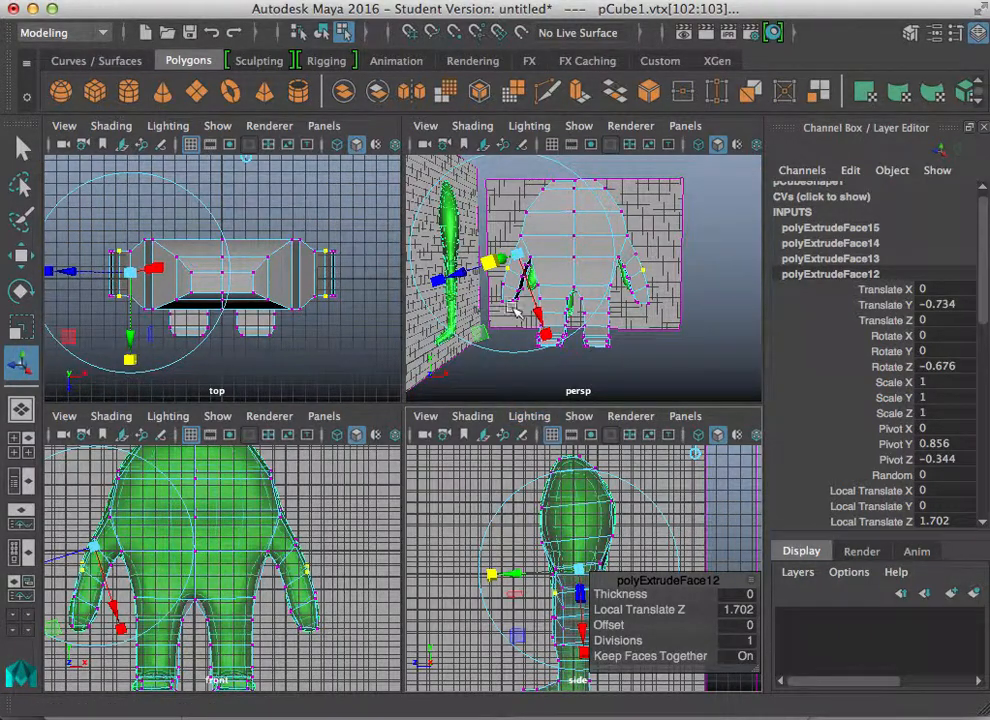
mouse_move(520, 573)
mouse_down()
mouse_move(505, 577)
mouse_move(524, 572)
mouse_up()
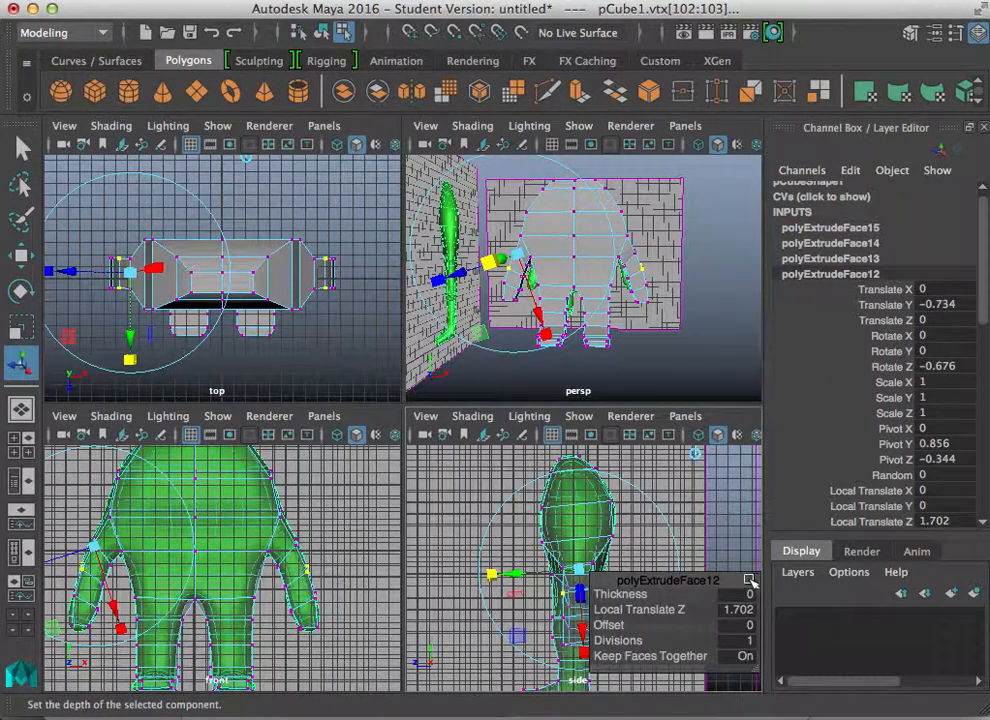
key(space)
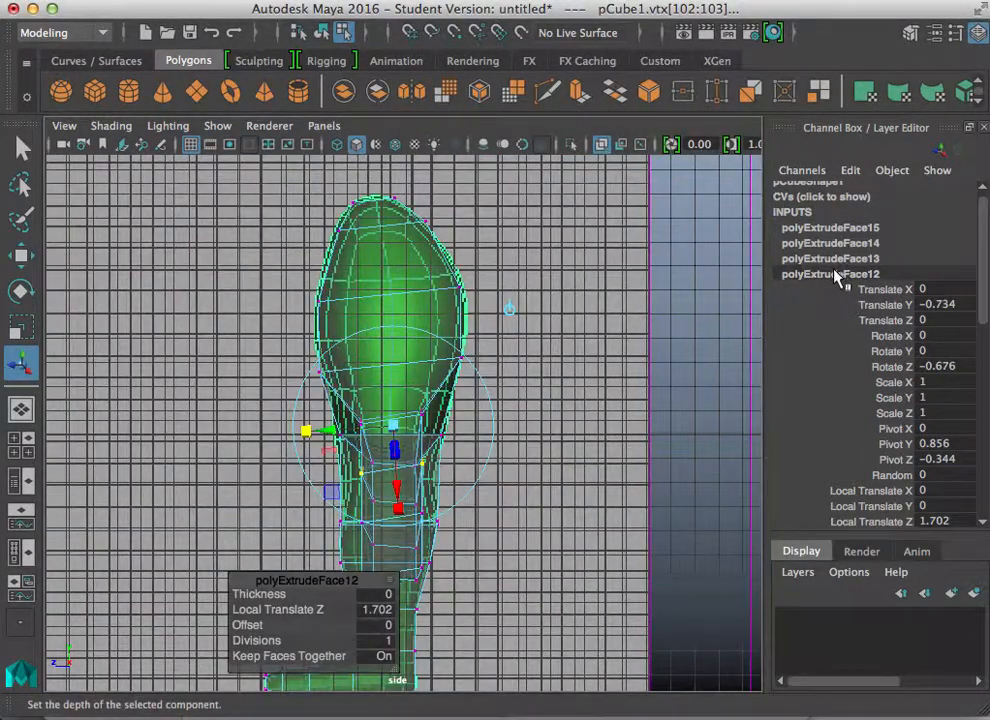
drag(307, 431, 316, 432)
key(space)
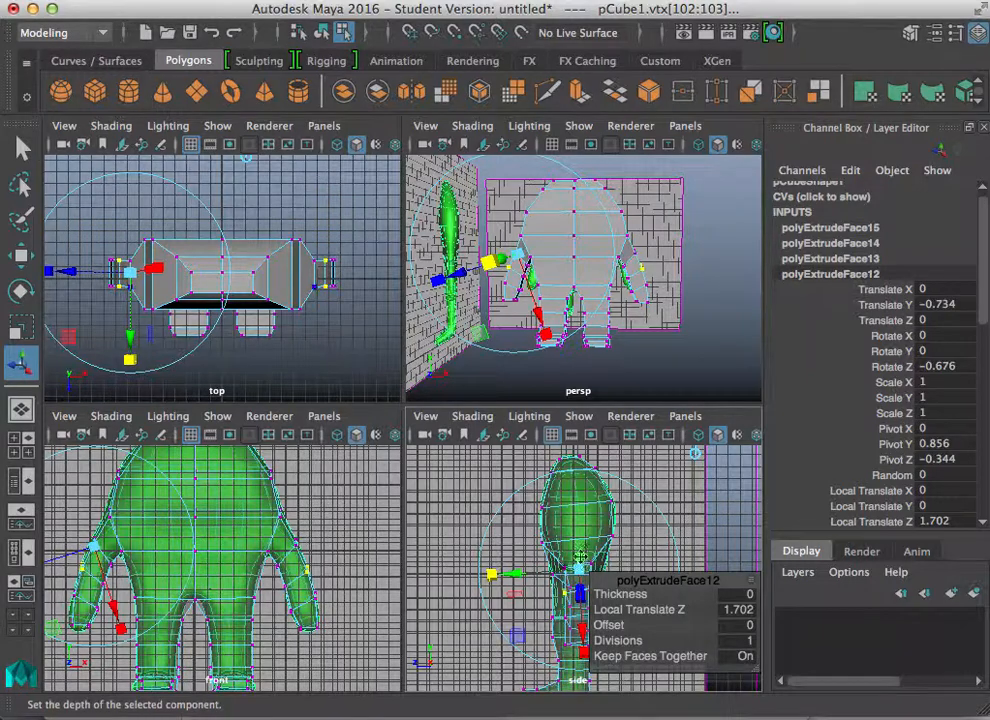
Step: Orbit the perspective view to inspect the arm extrusions from the side
drag(636, 580, 720, 457)
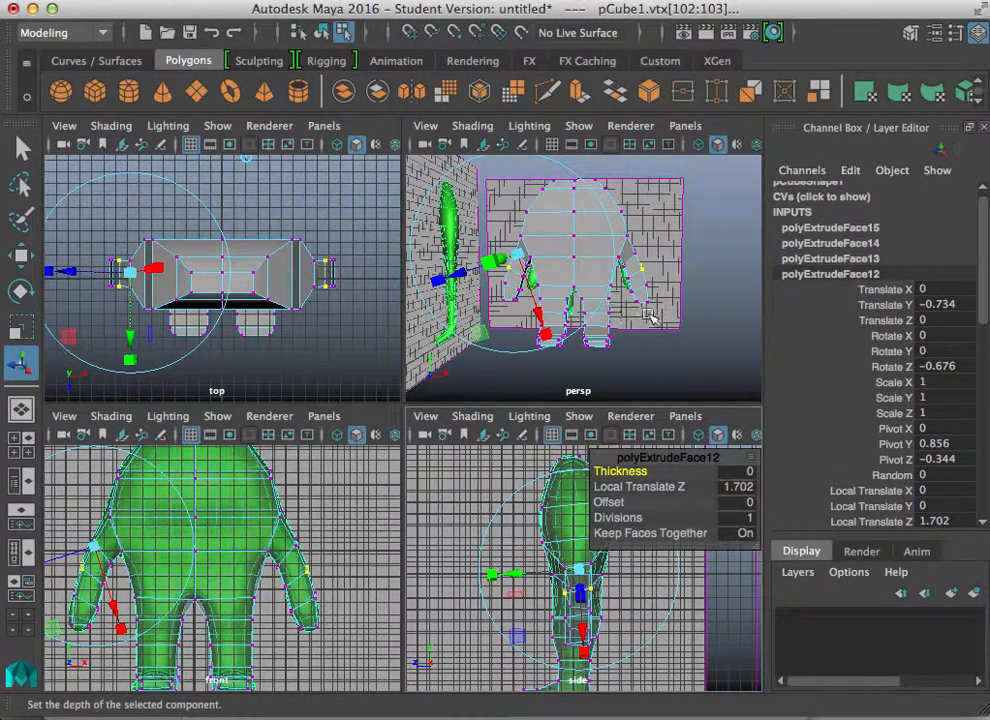
key(space)
alt+drag(350, 420, 329, 556)
drag(322, 458, 547, 516)
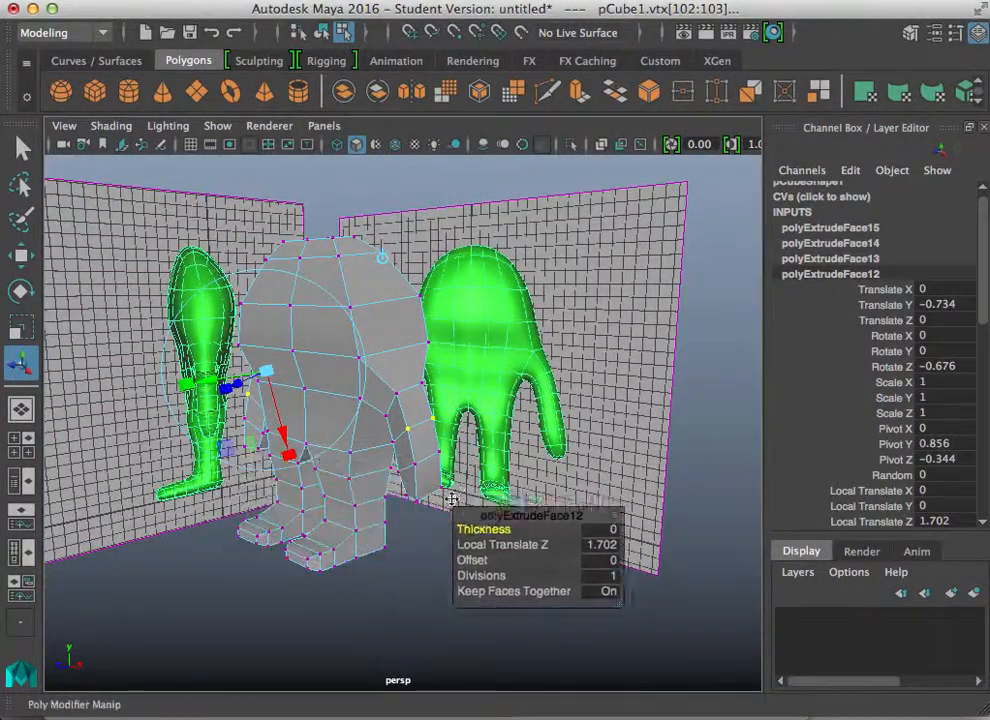
drag(452, 499, 580, 472)
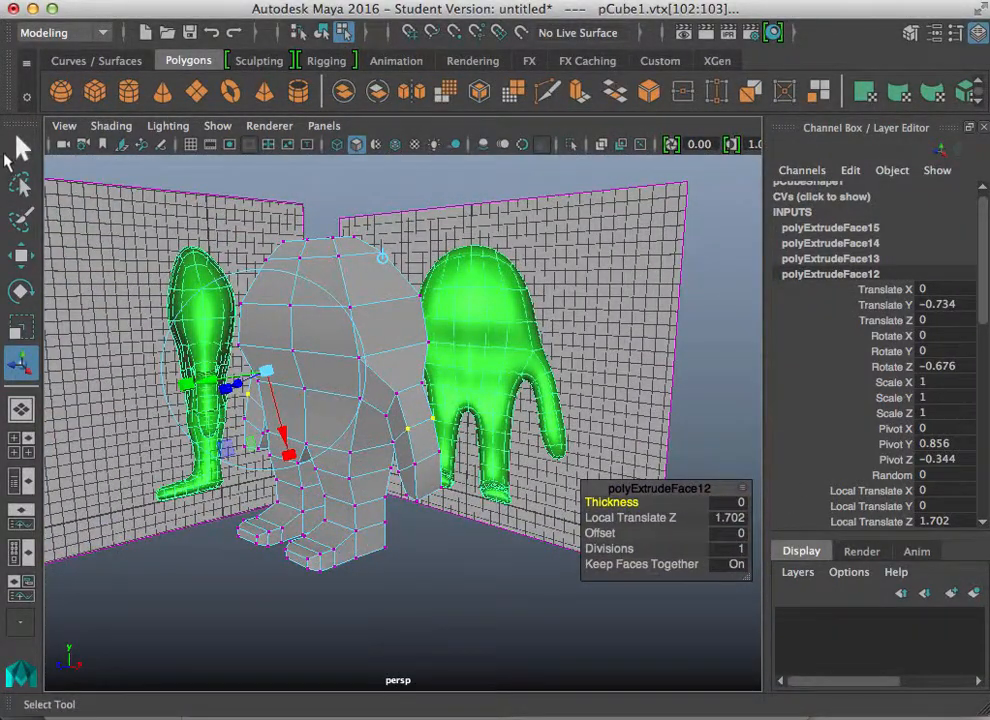
Step: Select a vertex on the body's side in the perspective view and move it to match the side reference
click(20, 148)
alt+drag(290, 572, 270, 530)
click(337, 364)
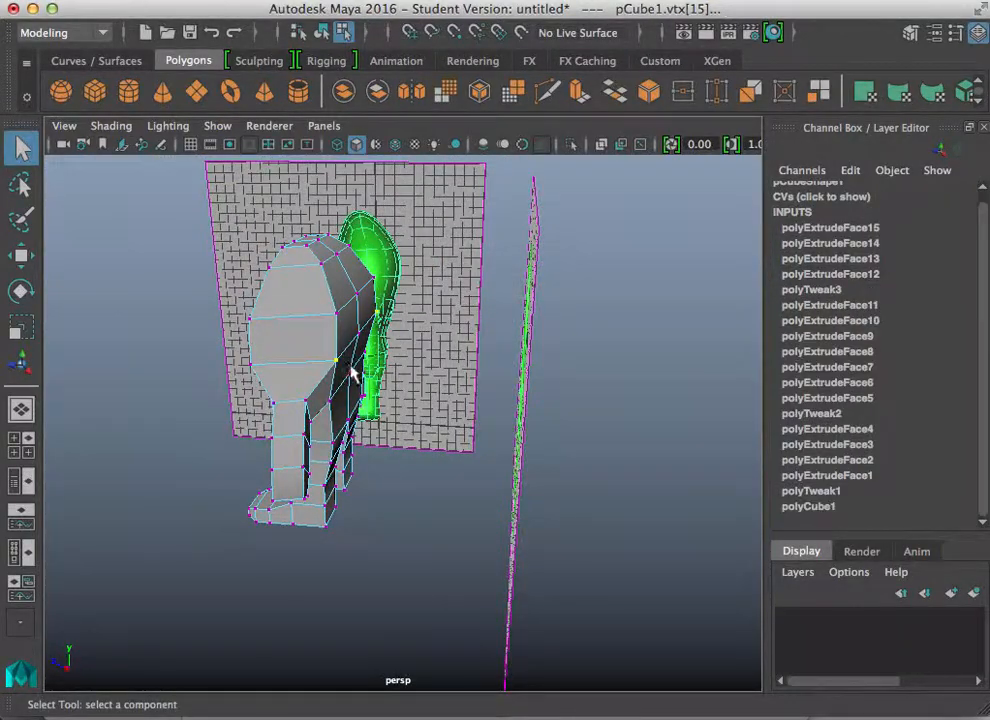
key(w)
drag(245, 357, 240, 357)
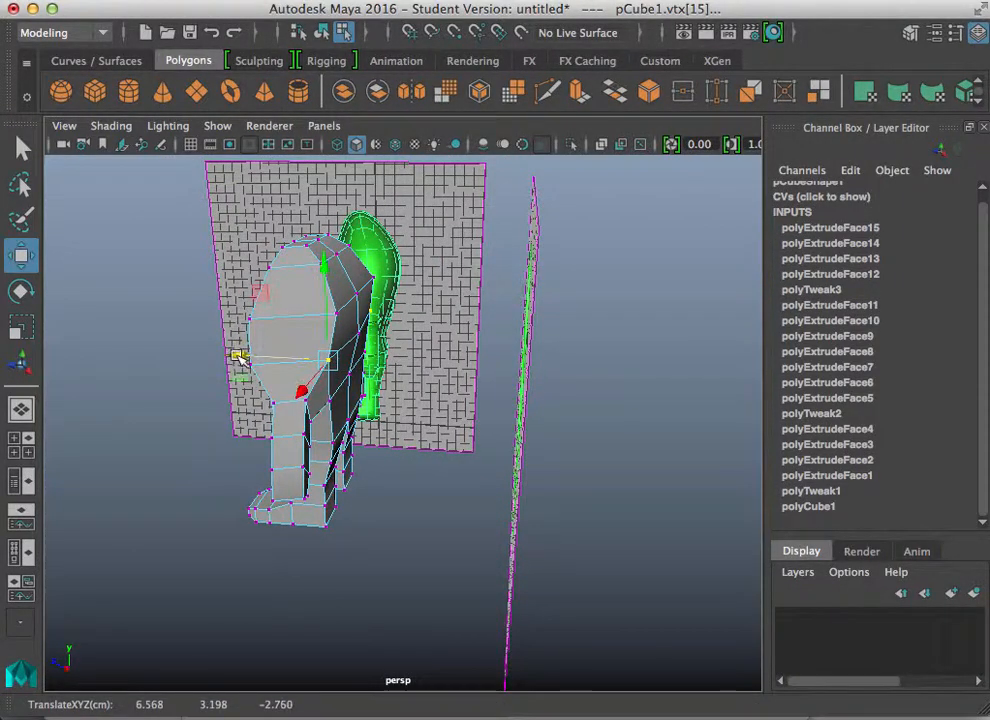
alt+drag(200, 430, 348, 383)
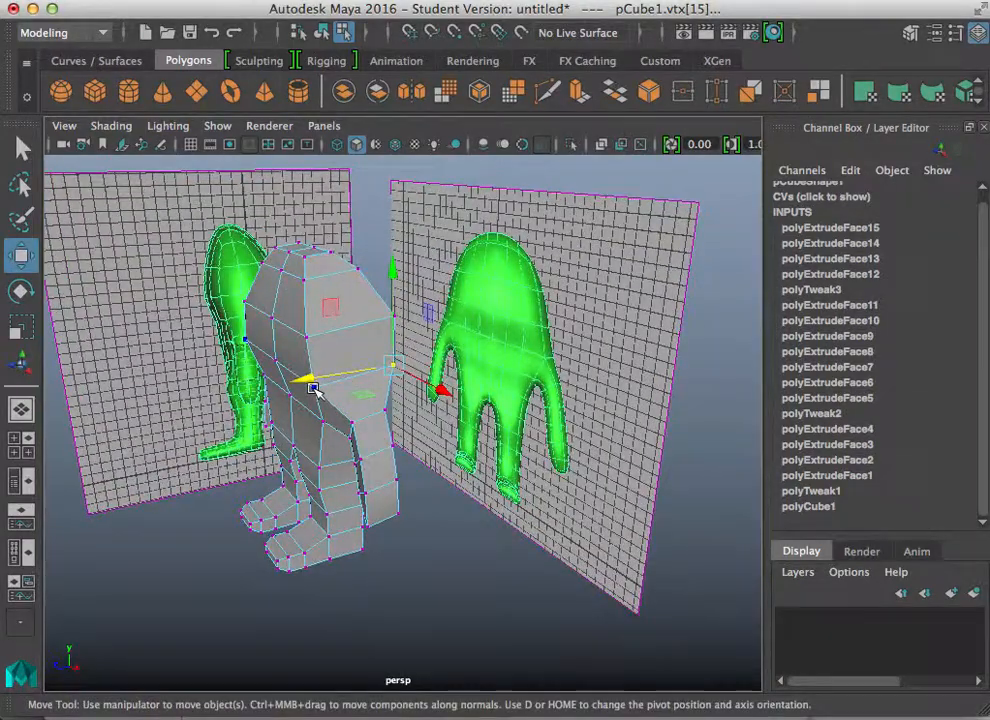
click(314, 389)
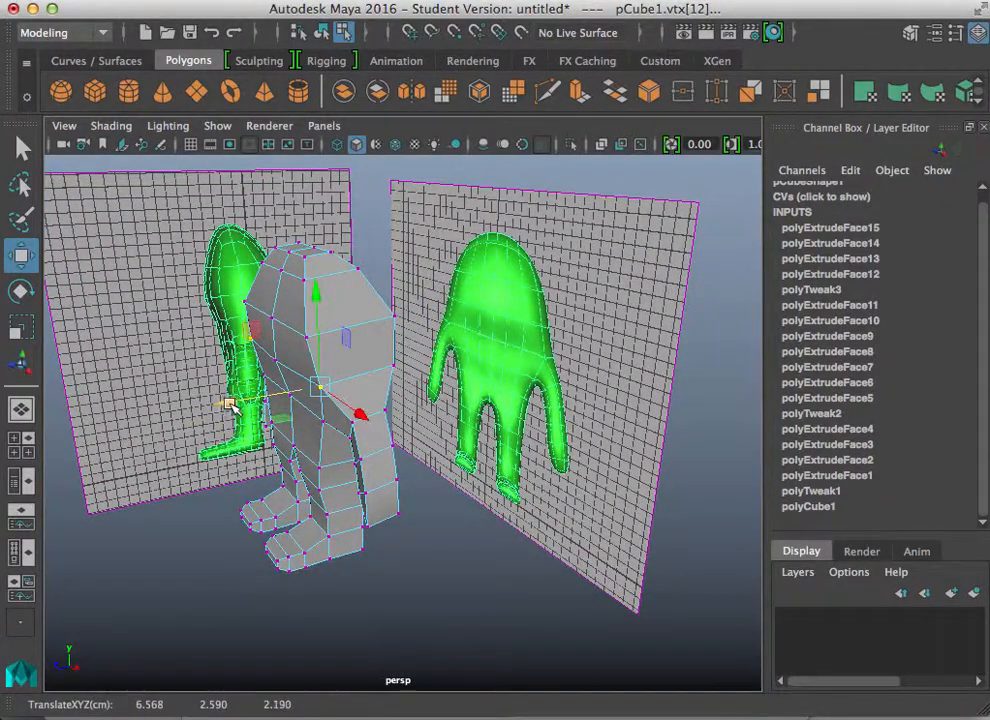
alt+drag(228, 404, 390, 428)
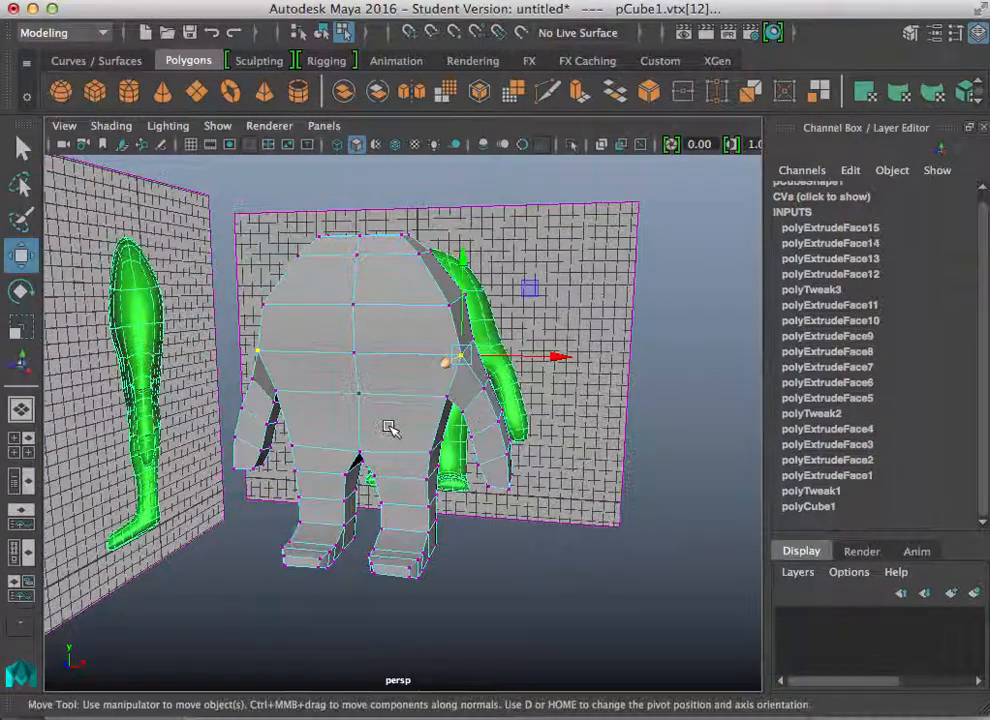
Step: Turn on smooth mesh preview and orbit around to review the body shape
key(3)
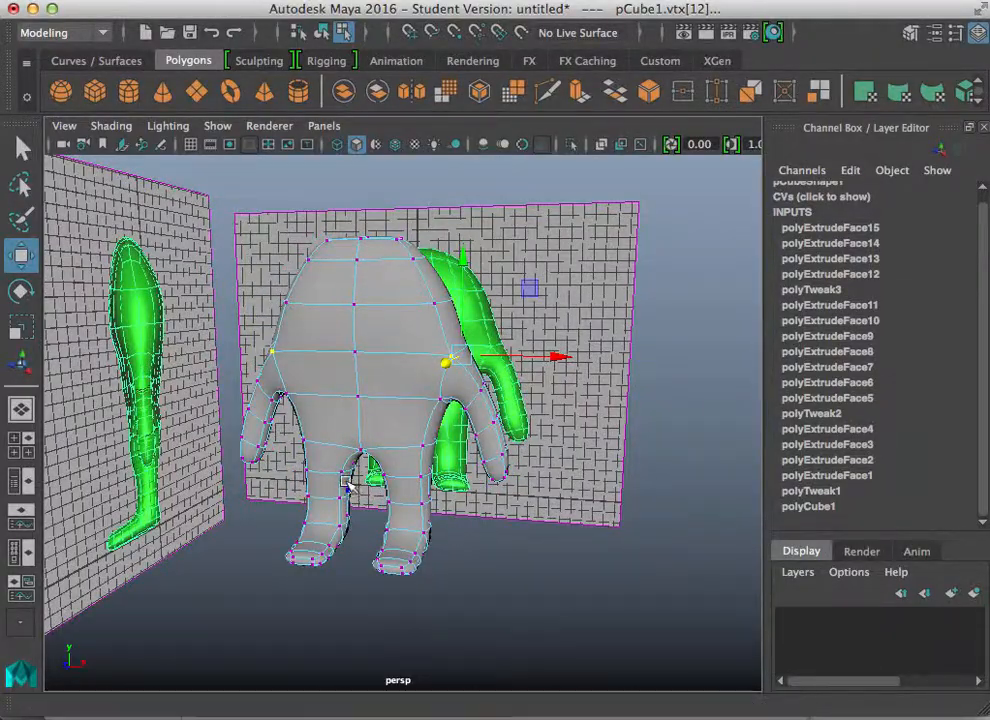
alt+drag(478, 490, 310, 490)
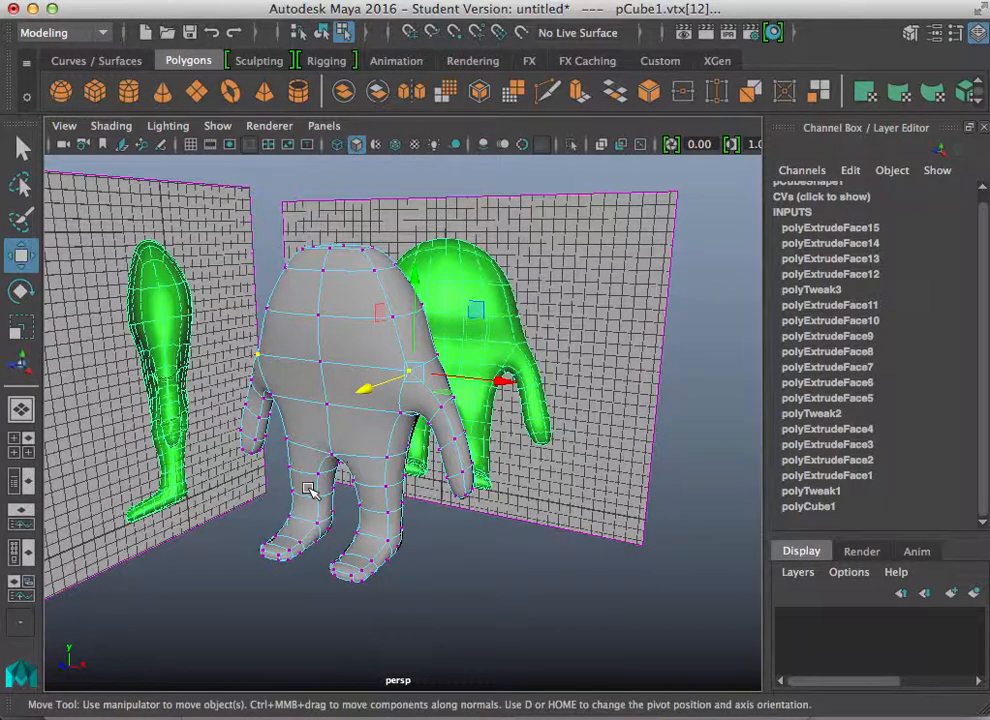